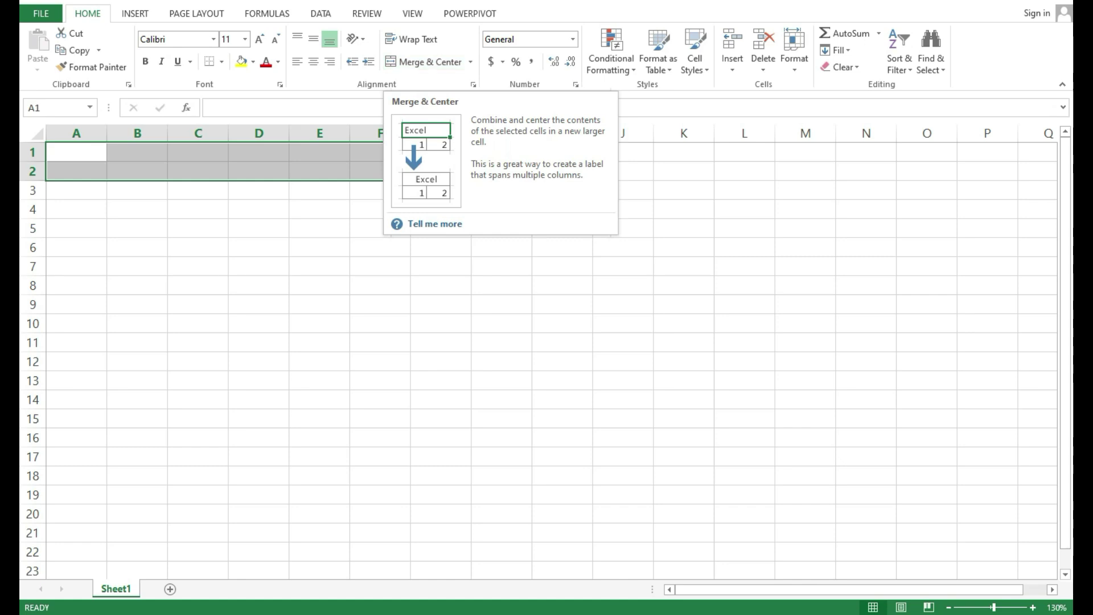
Step: Merge and center cells A1:G3 to make a header area for the report
left_click_drag(987, 152, 76, 172)
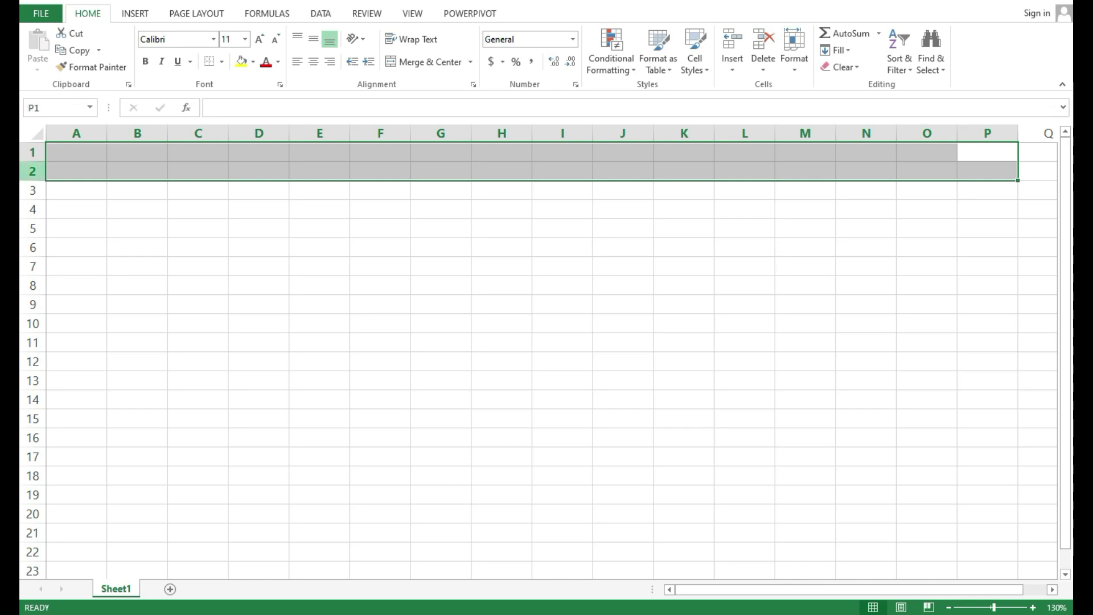
left_click(136, 190)
left_click(76, 153)
left_click_drag(76, 152, 440, 190)
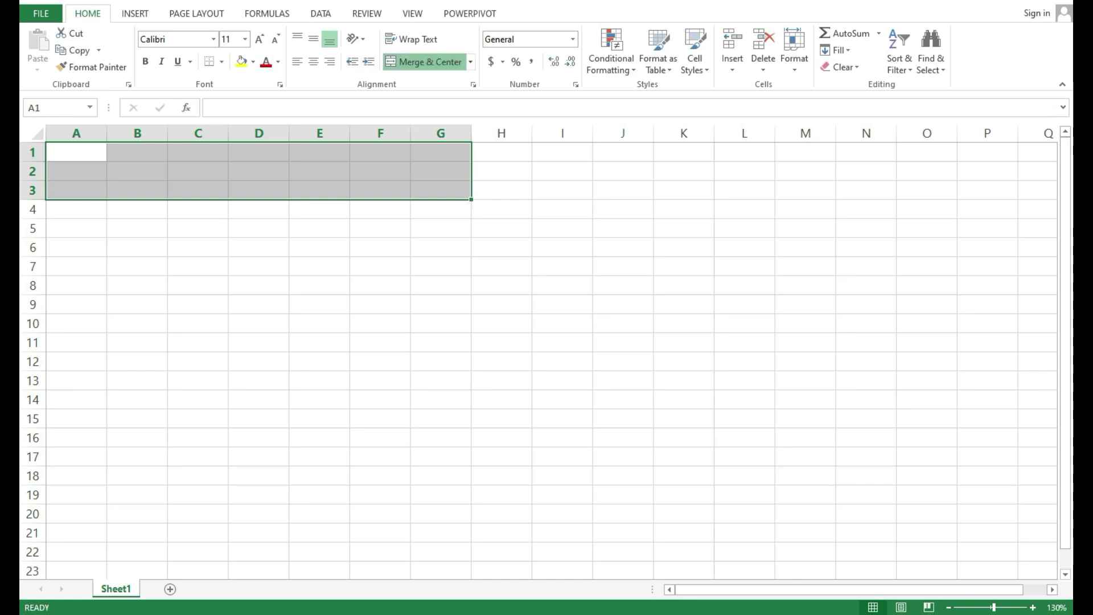
left_click(427, 61)
Step: Enter the title "MONTHLY PRODUCTION REPORT" in the merged cell A1:G3
left_click(258, 171)
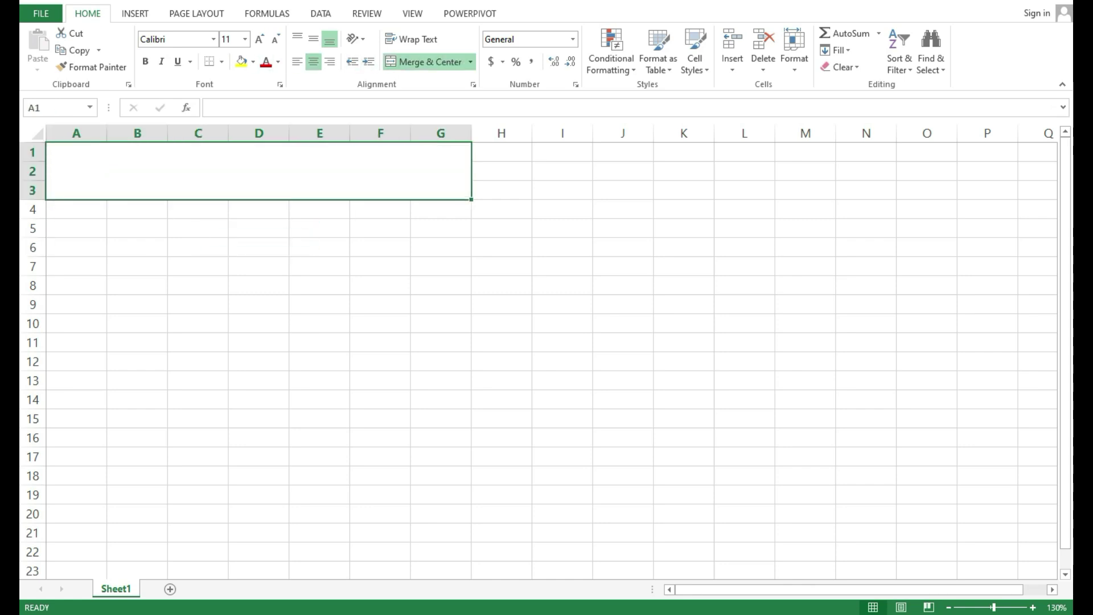
type("MONT")
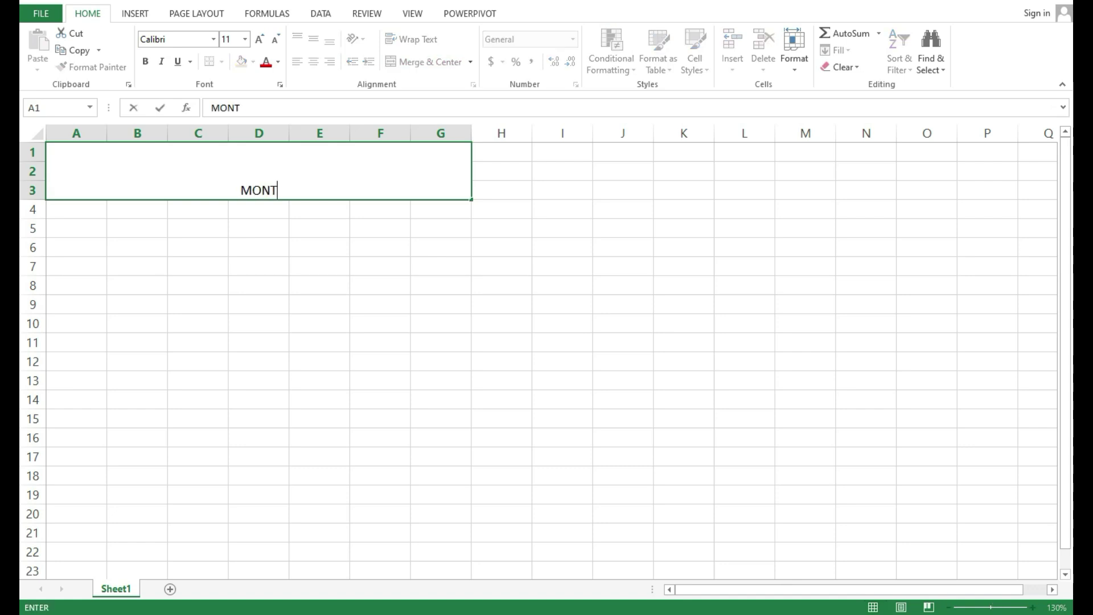
type("HLY PRO")
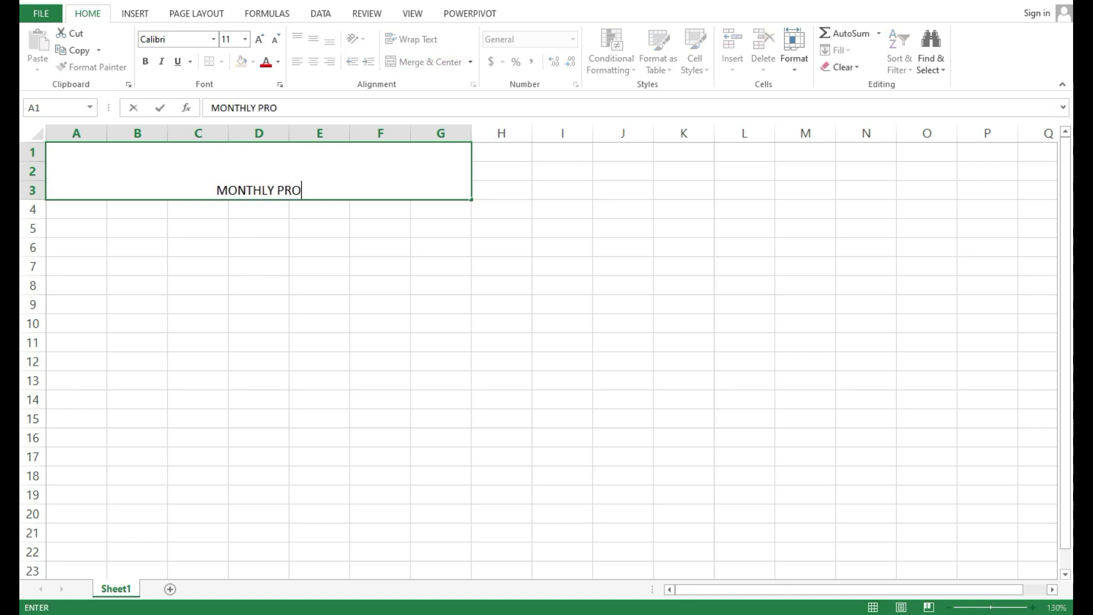
type("DUCTION")
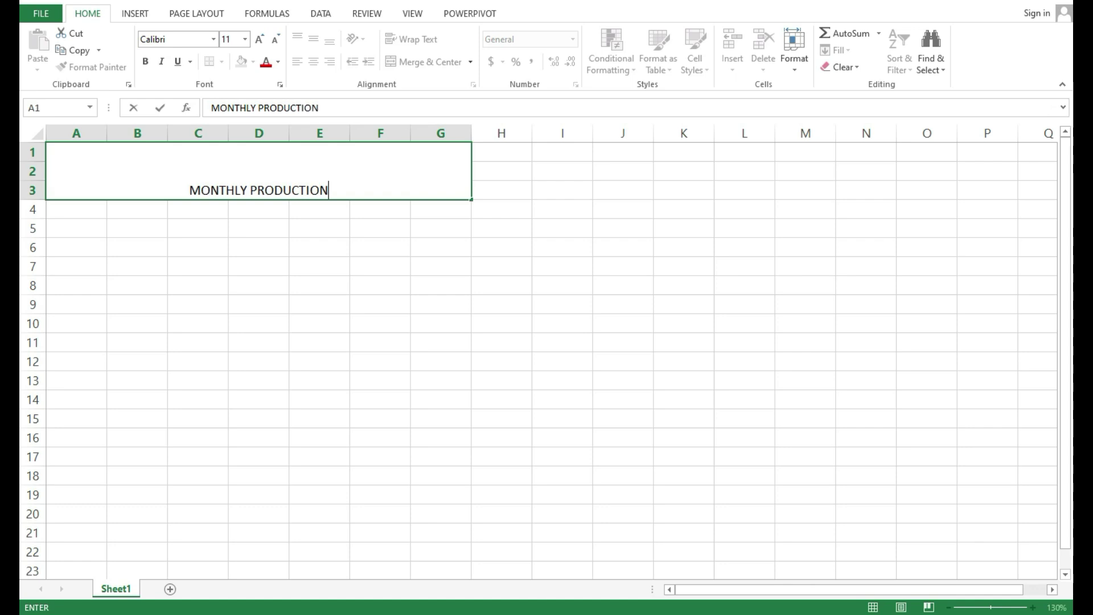
type(" REPORT")
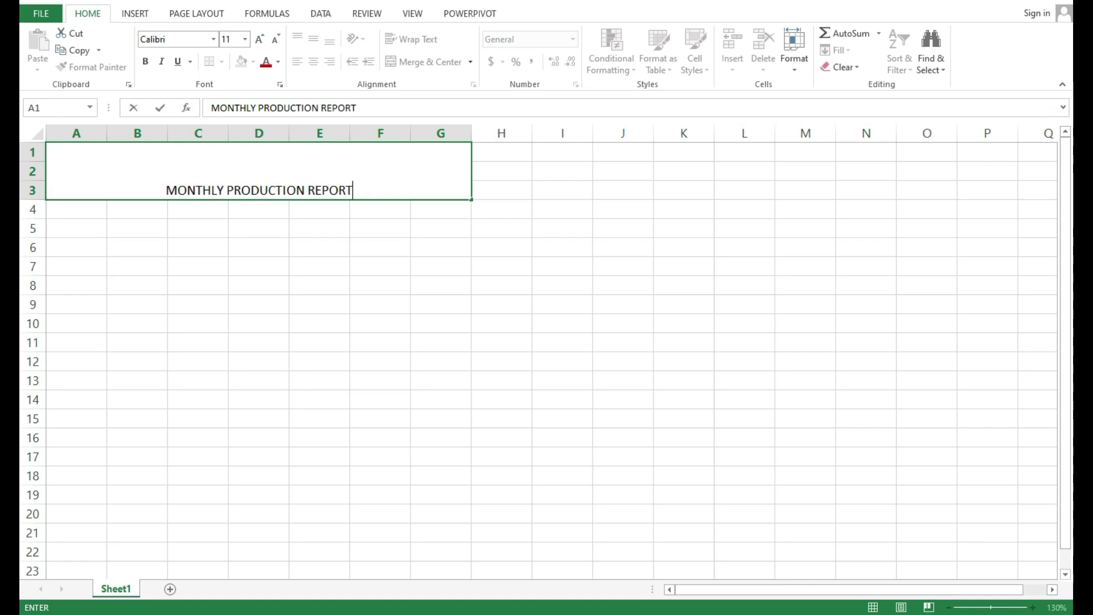
key("Return")
Step: Align the report title to the vertical middle and make it bold at font size 24
left_click(258, 171)
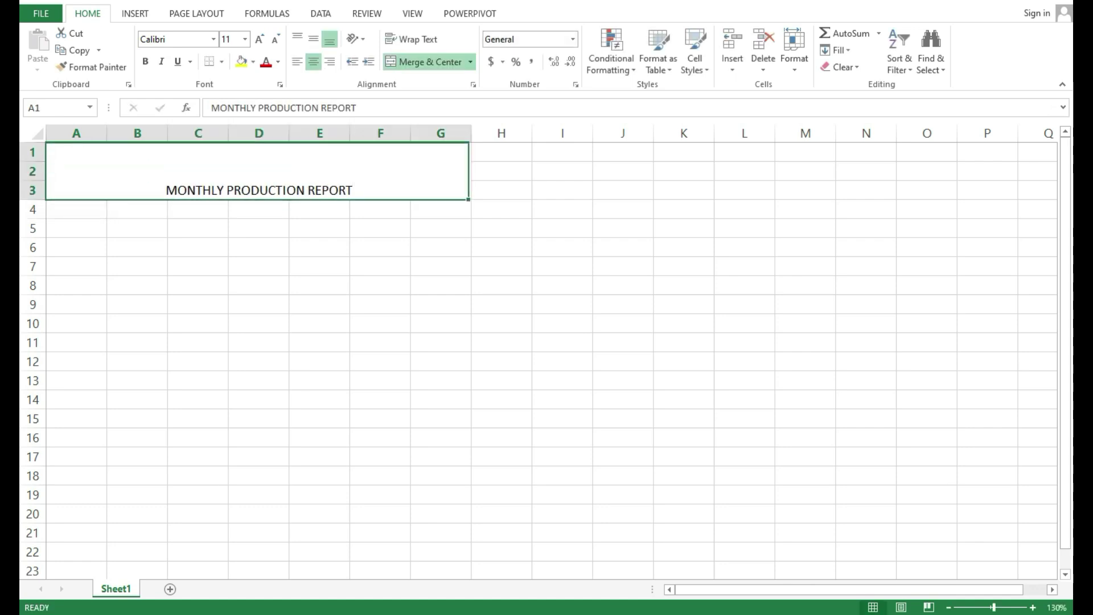
left_click(313, 39)
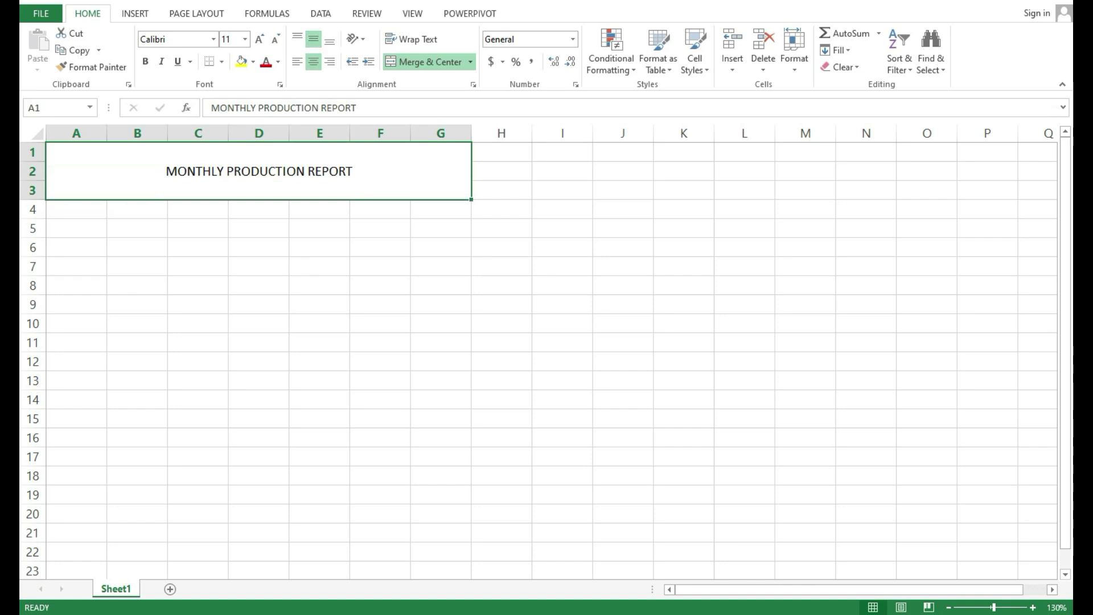
left_click(259, 39)
left_click(259, 39)
left_click(259, 39)
left_click(259, 39)
left_click(260, 39)
left_click(259, 39)
left_click(259, 38)
left_click(145, 61)
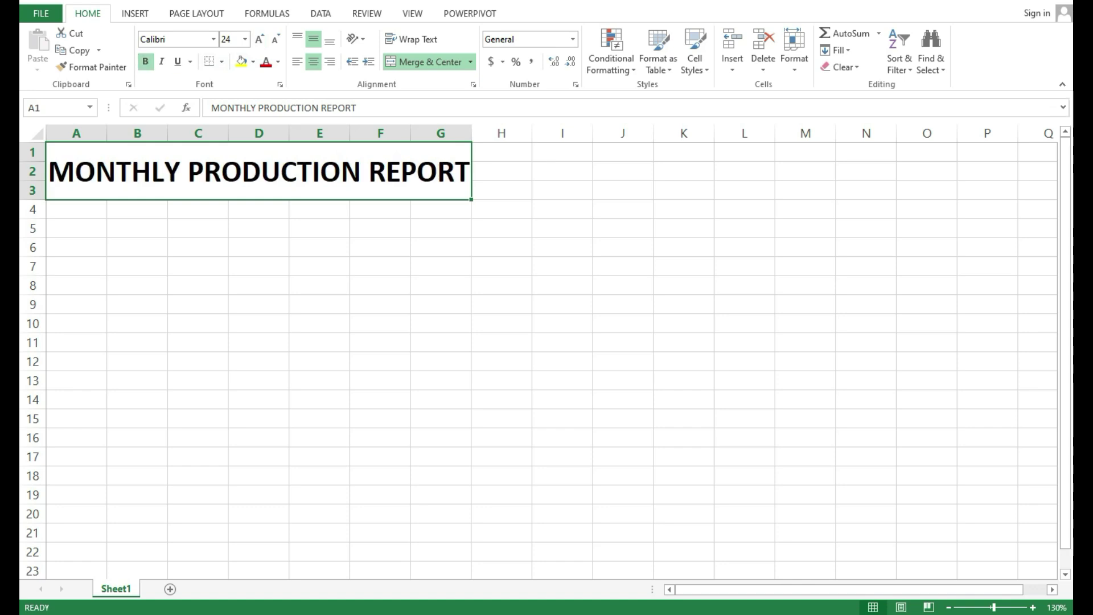
Step: Fill the report title cell with light gold from the theme colors
left_click(253, 61)
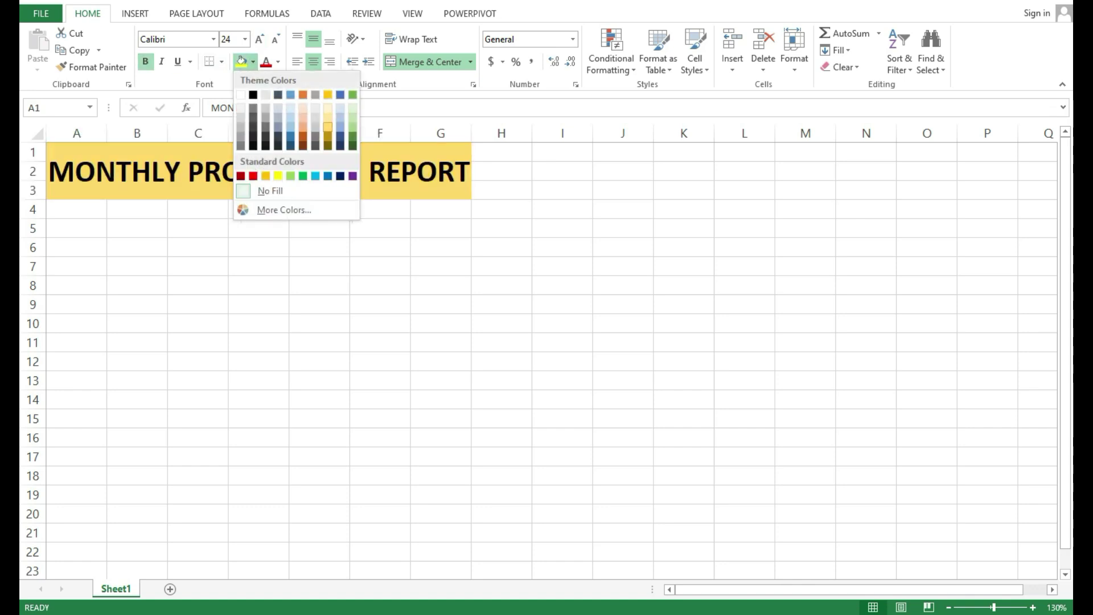
left_click(327, 126)
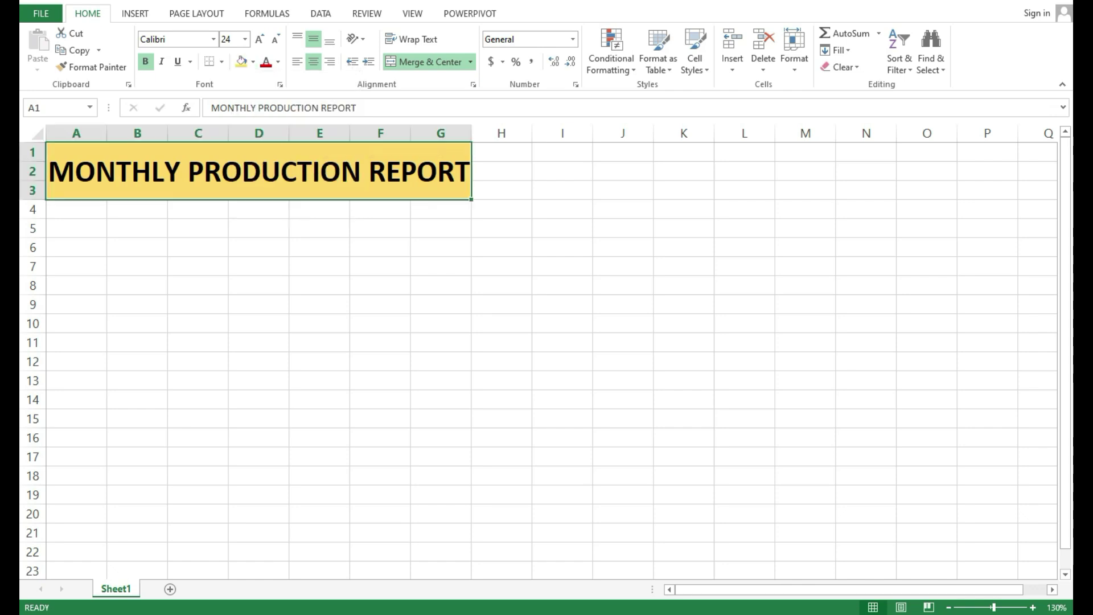
left_click(502, 266)
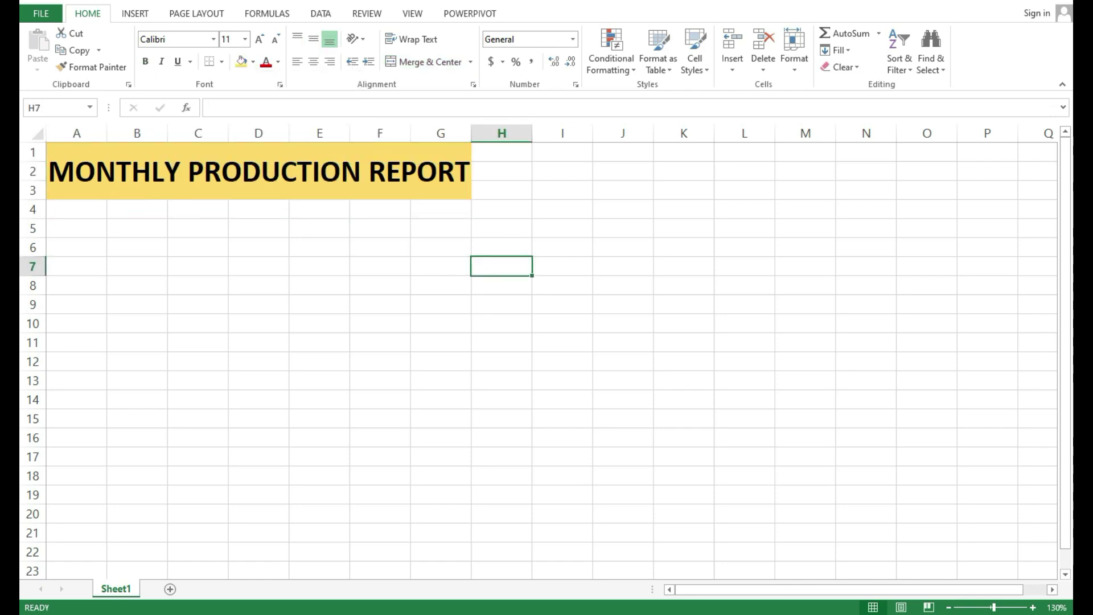
Step: Merge and center cells H1:H3 and, separately, cells I1:J3 beside the report title
left_click_drag(501, 152, 502, 190)
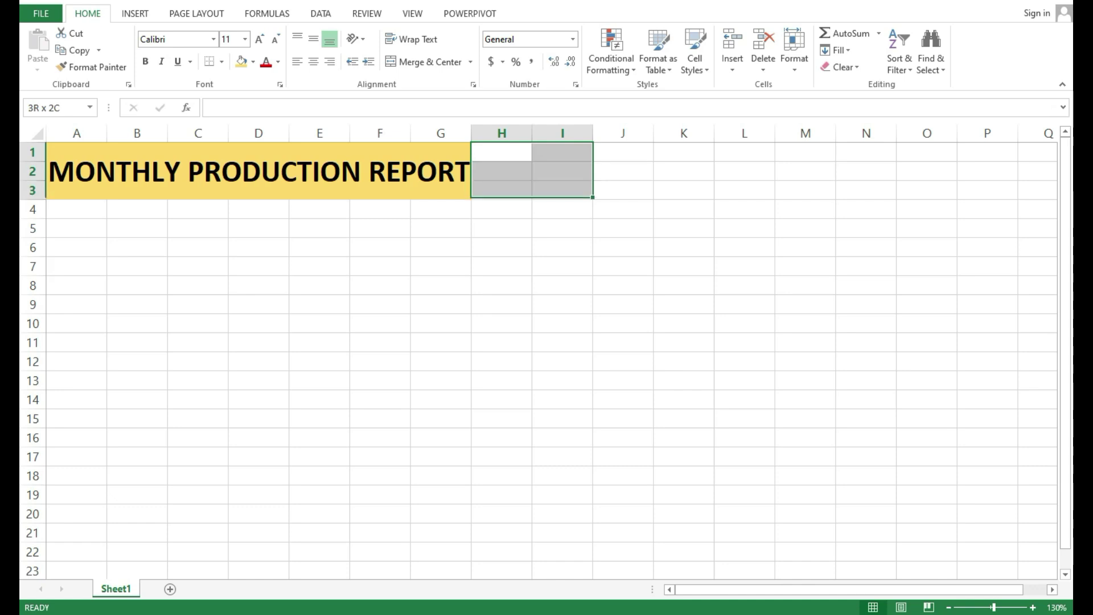
left_click(424, 62)
left_click(623, 191)
left_click_drag(623, 191, 623, 209)
left_click_drag(562, 153, 623, 190)
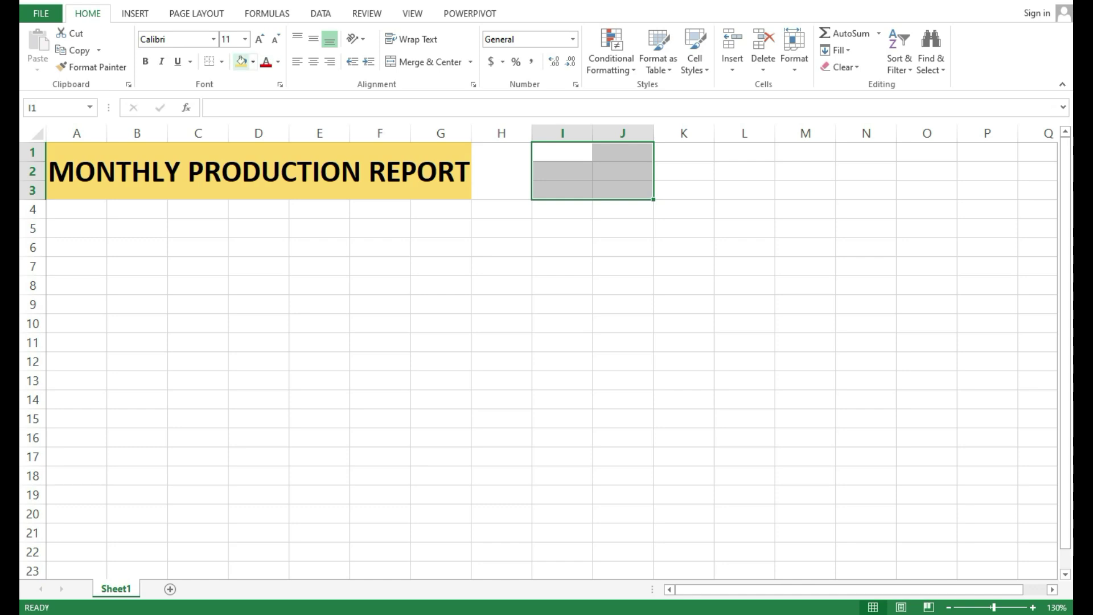
left_click(430, 61)
left_click(563, 209)
left_click(593, 171)
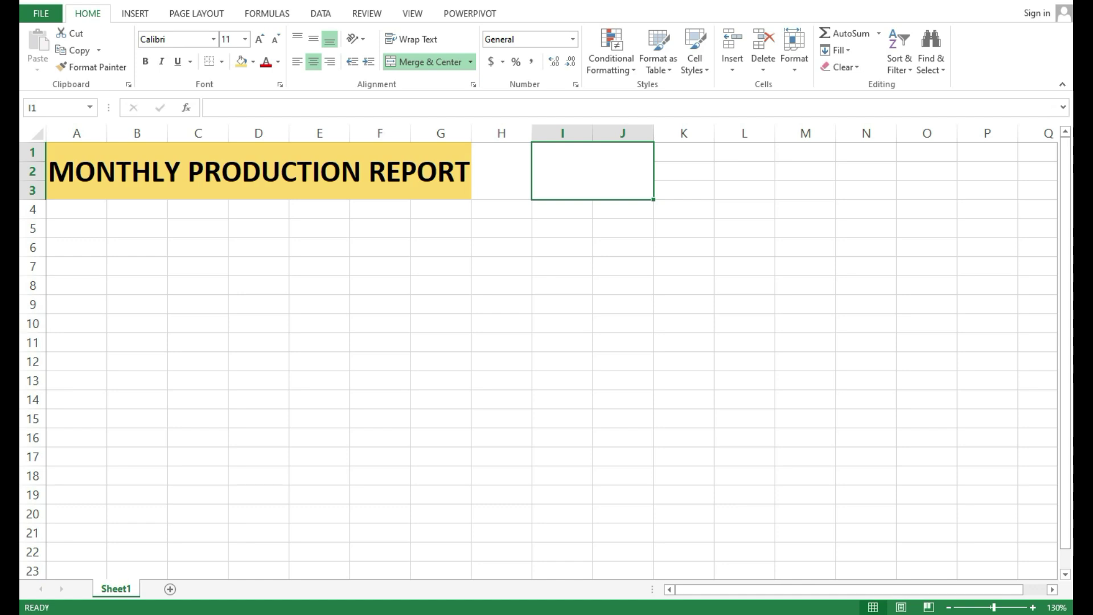
type("=")
key("BackSpace")
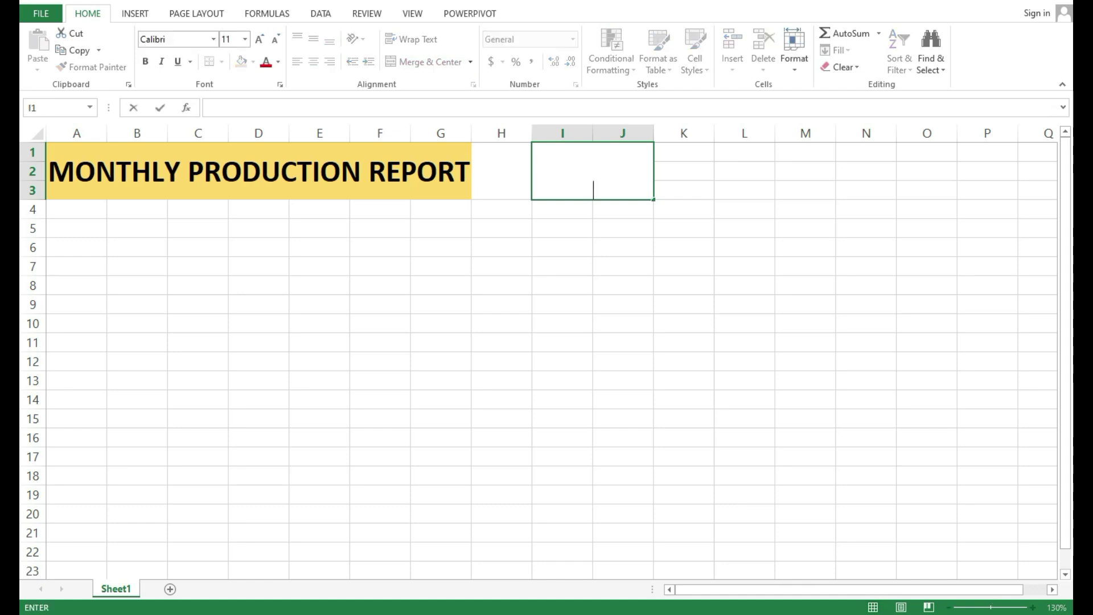
left_click(380, 381)
Step: Add a new worksheet and fill cells A1:A12 with the month names January through December
left_click(169, 589)
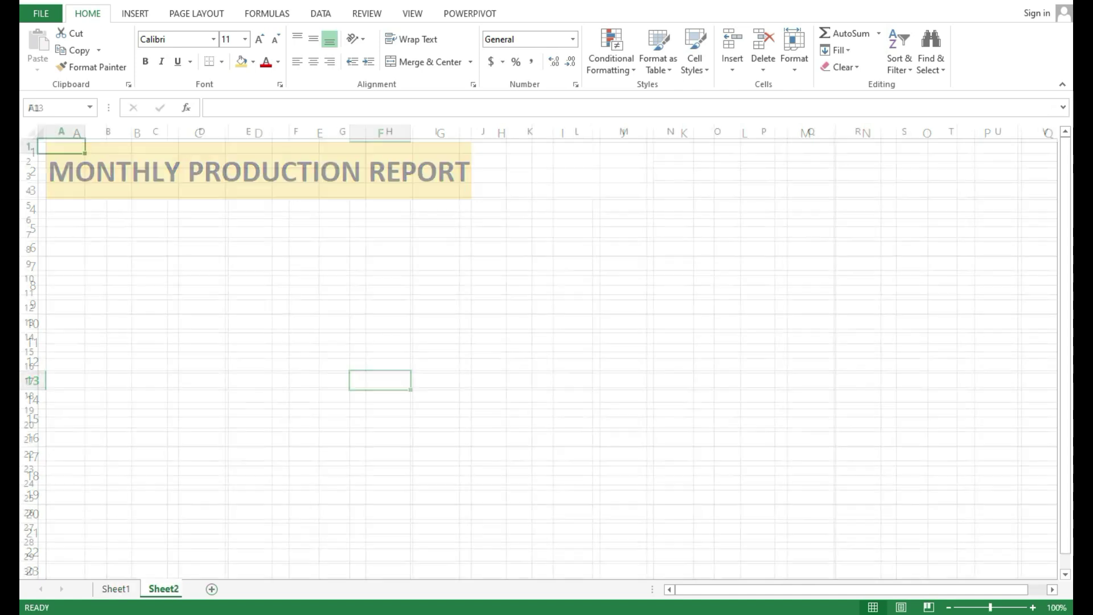
scroll(123, 148, "up", 10)
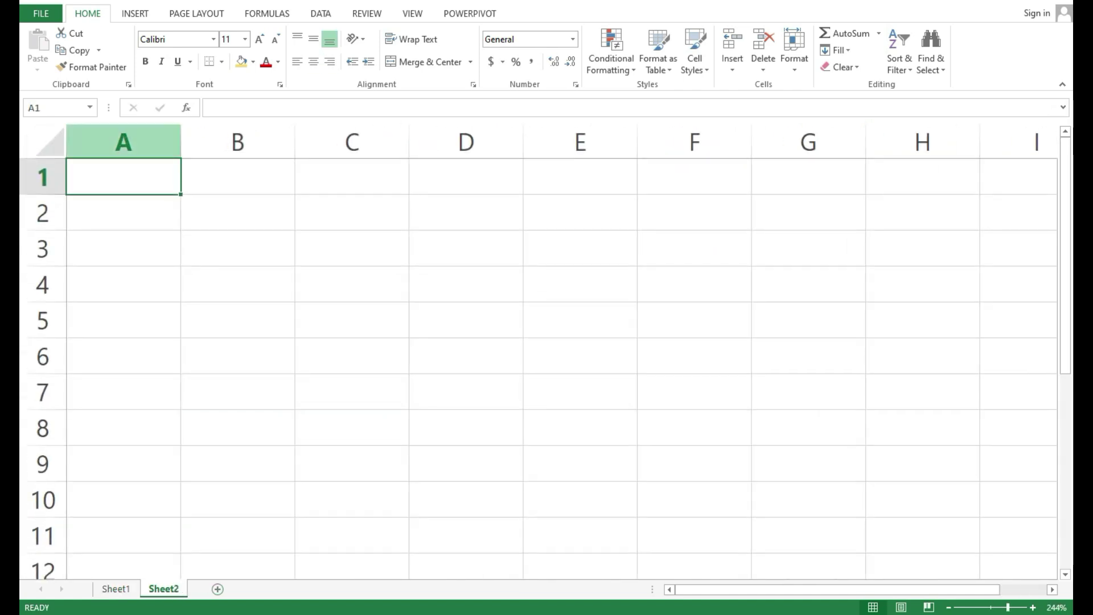
type("January")
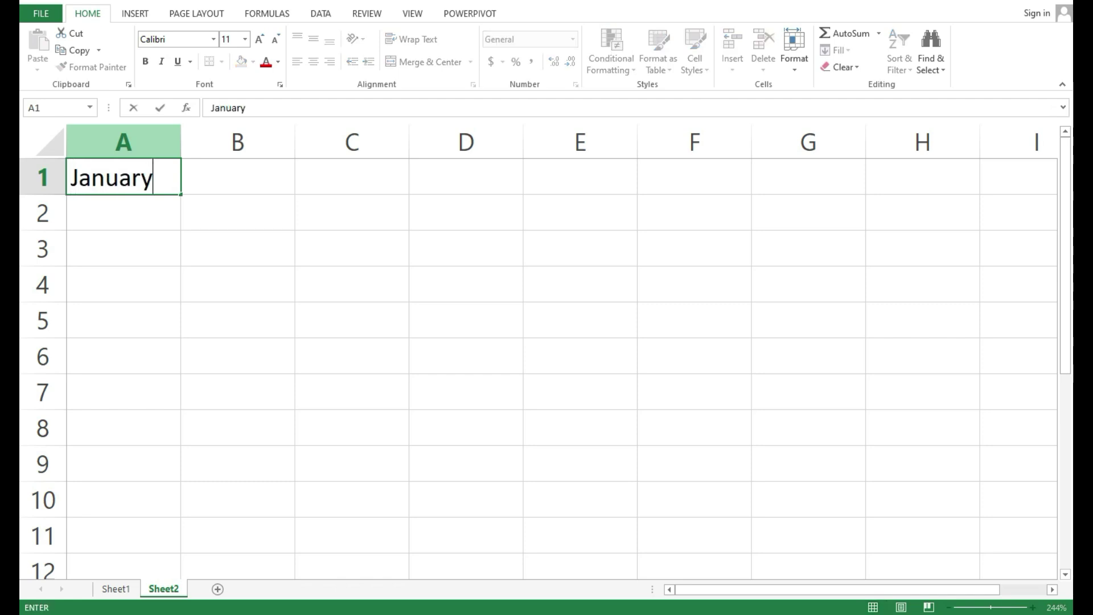
key("Return")
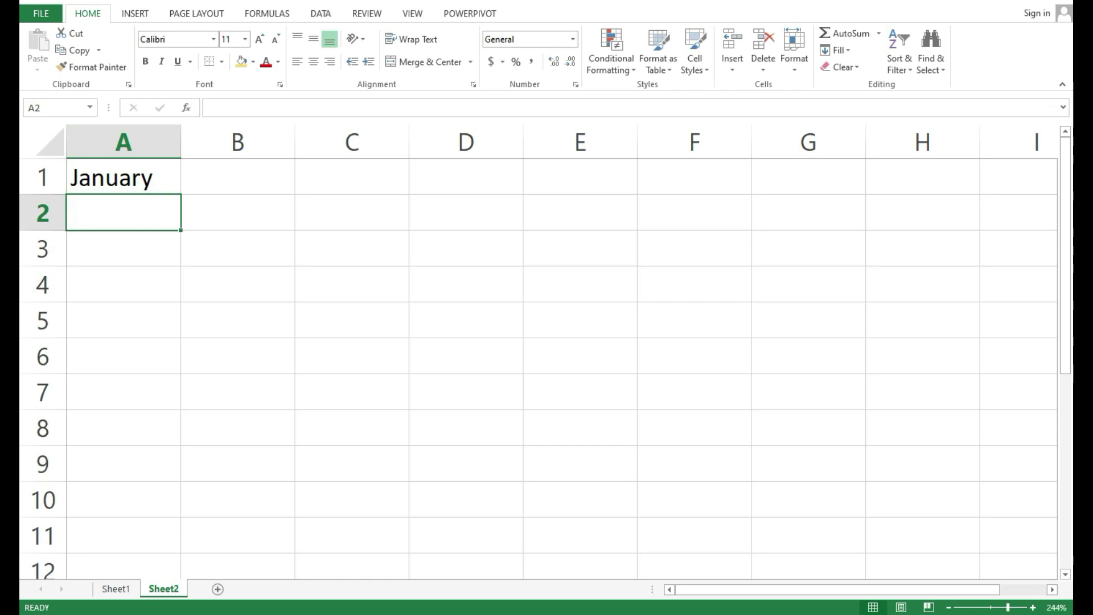
left_click(124, 178)
left_click_drag(180, 194, 181, 340)
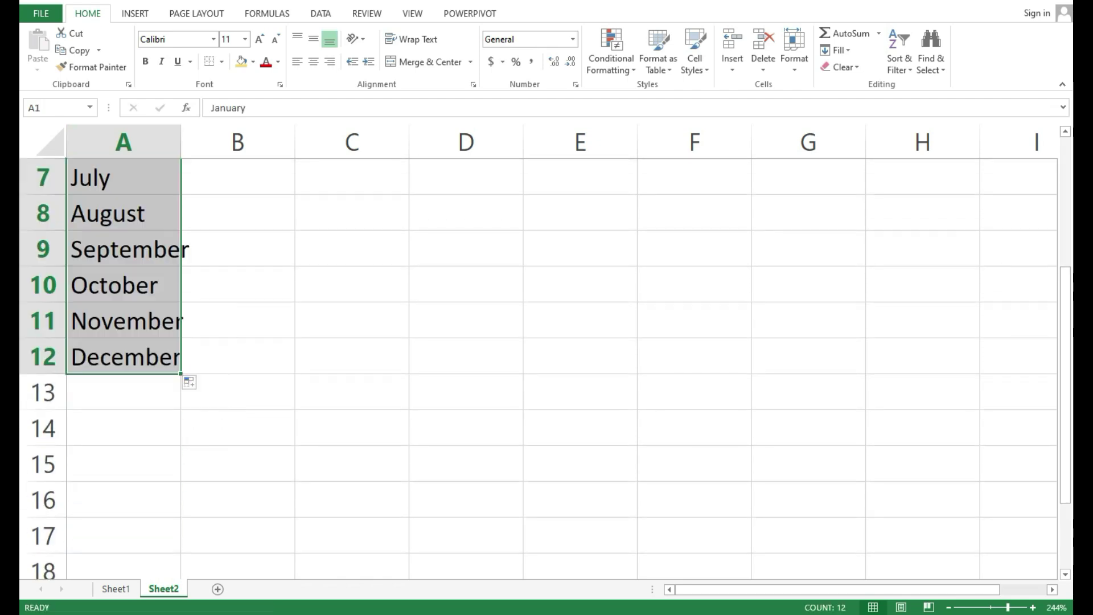
scroll(182, 340, "up", 2)
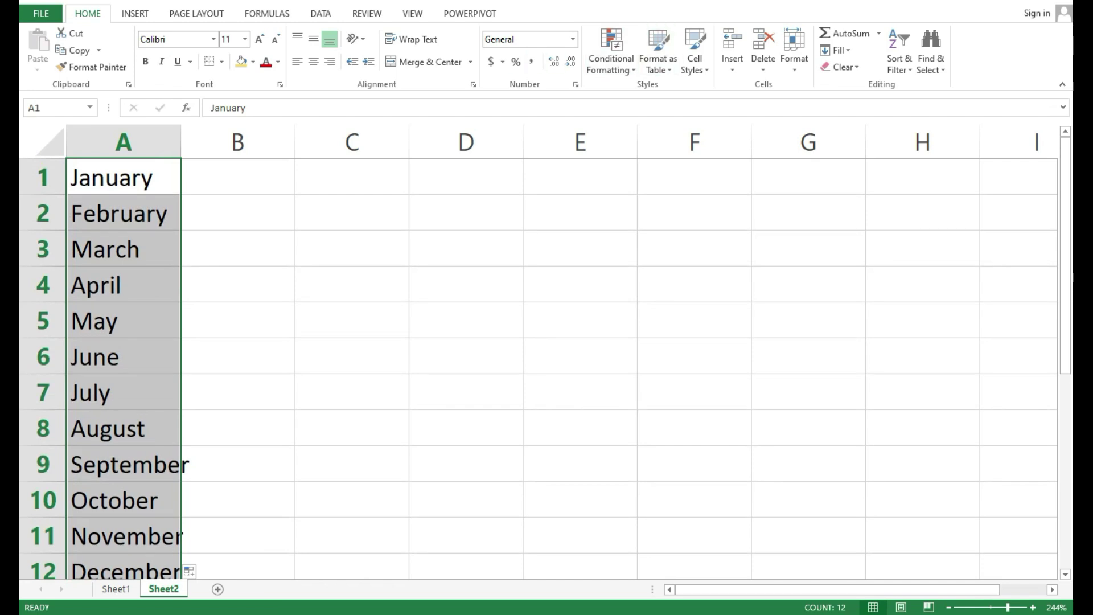
Step: Define the name "months" for the list of month names in A1:A12, with workbook scope
left_click(267, 14)
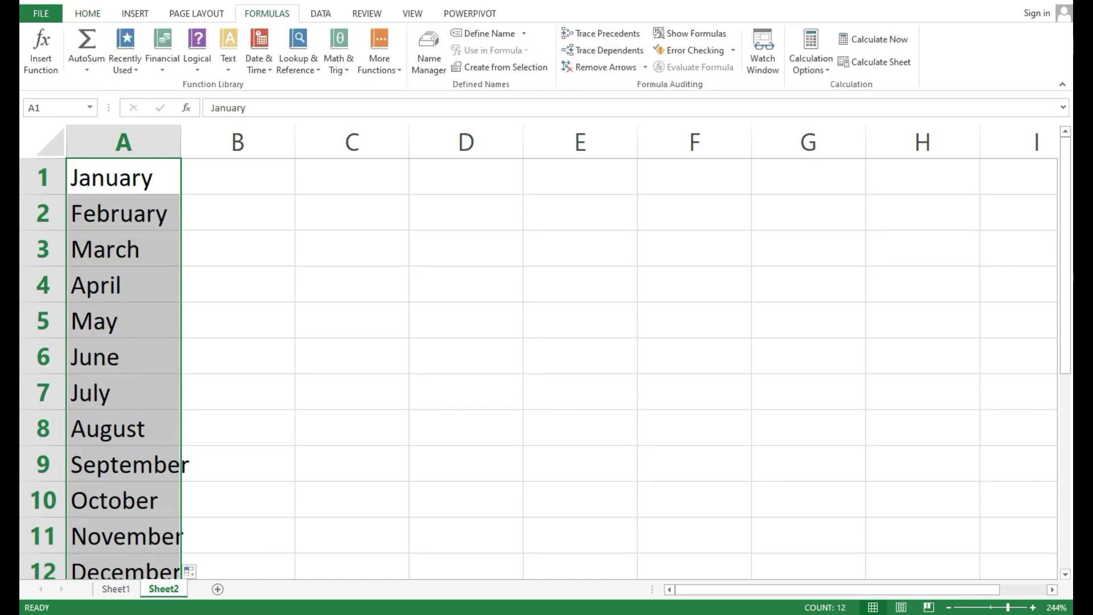
left_click(487, 33)
type("months")
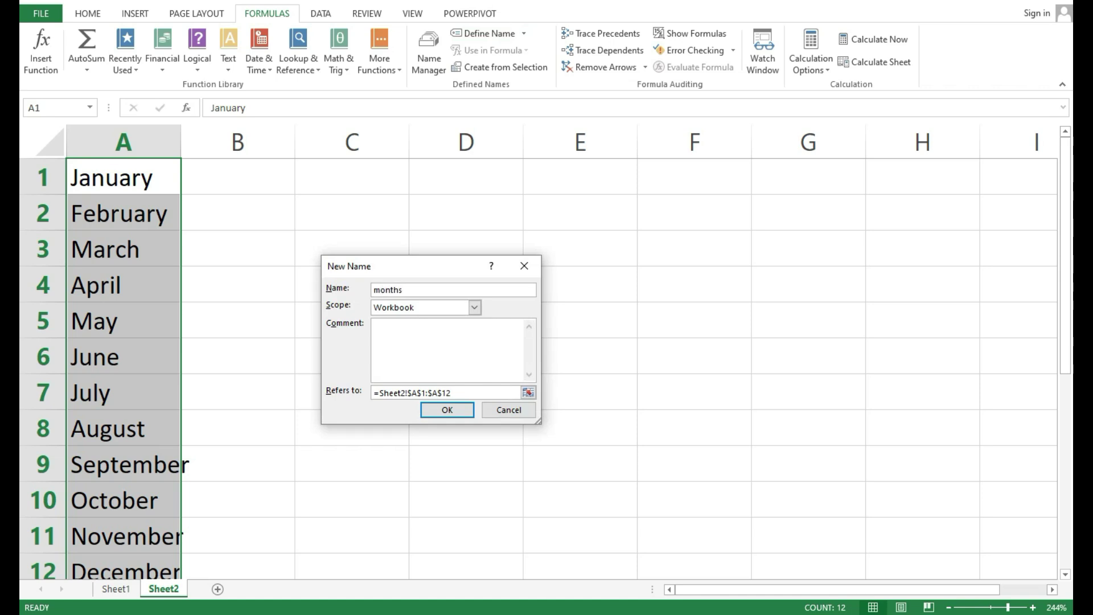
key("Return")
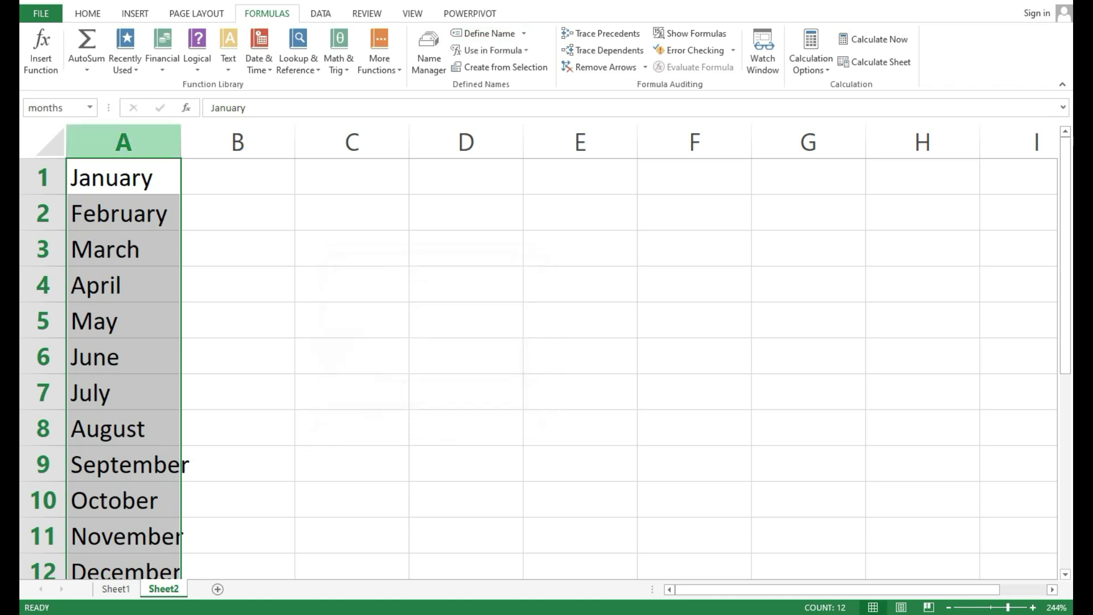
Step: On Sheet1, add list data validation with the source =months to the merged cell I1:J3
left_click(116, 589)
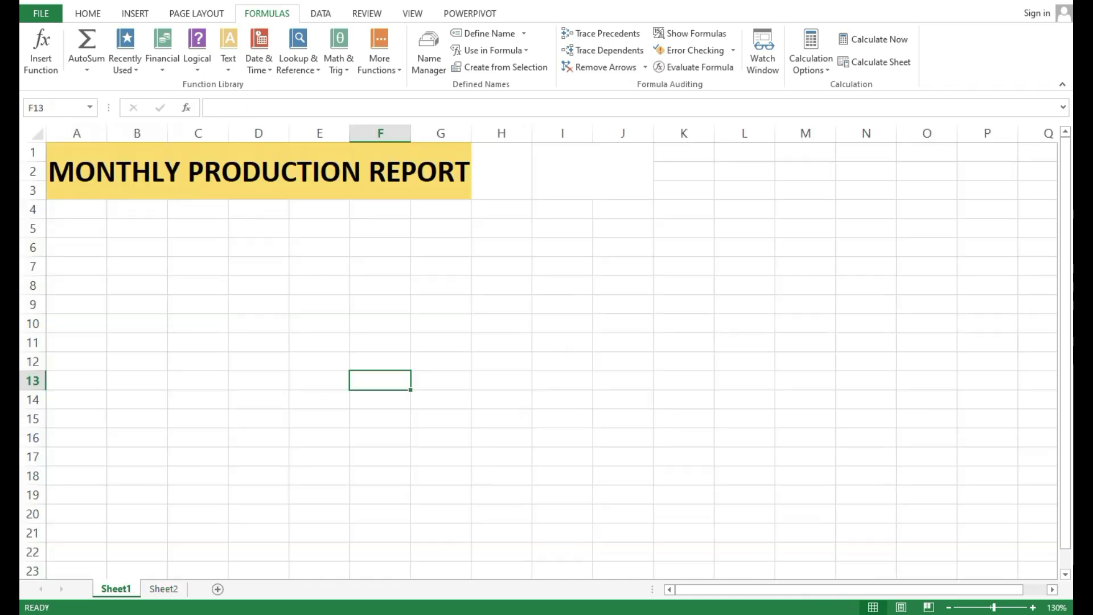
left_click(592, 171)
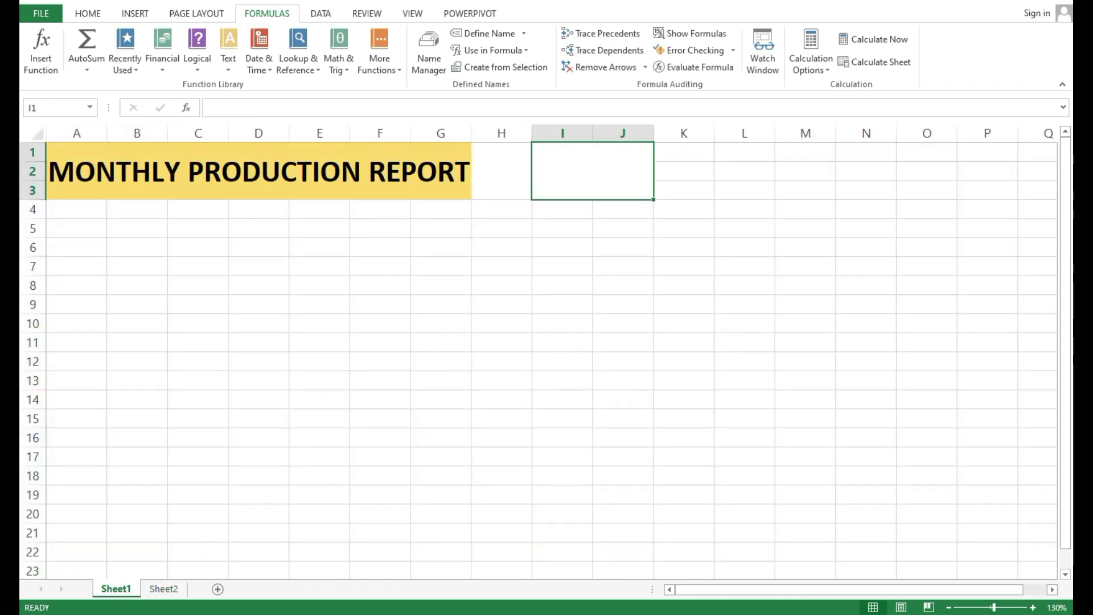
left_click(321, 13)
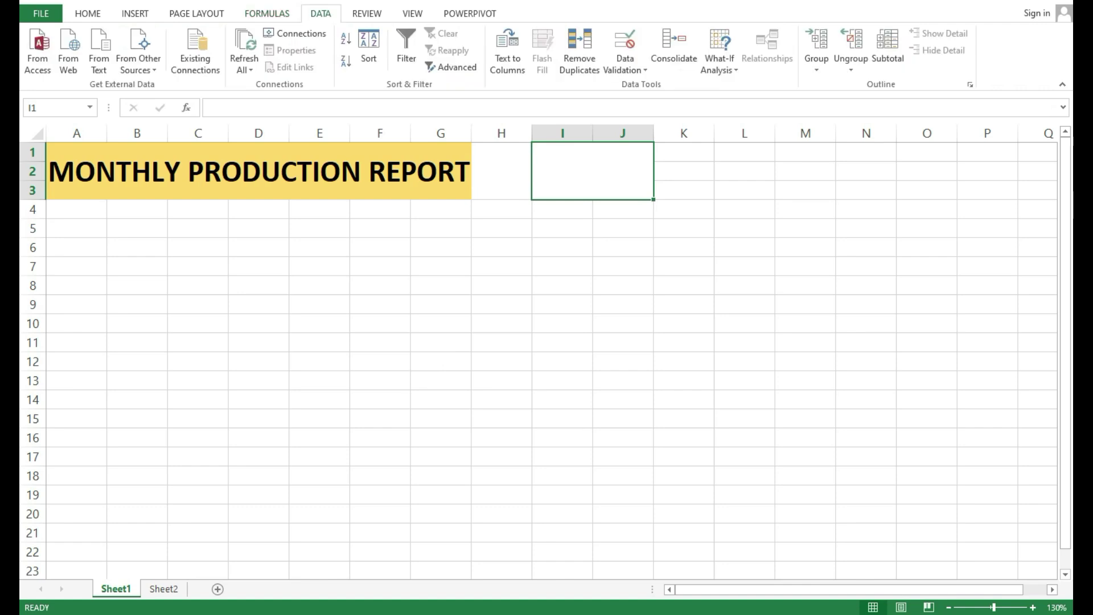
left_click(625, 70)
left_click(649, 85)
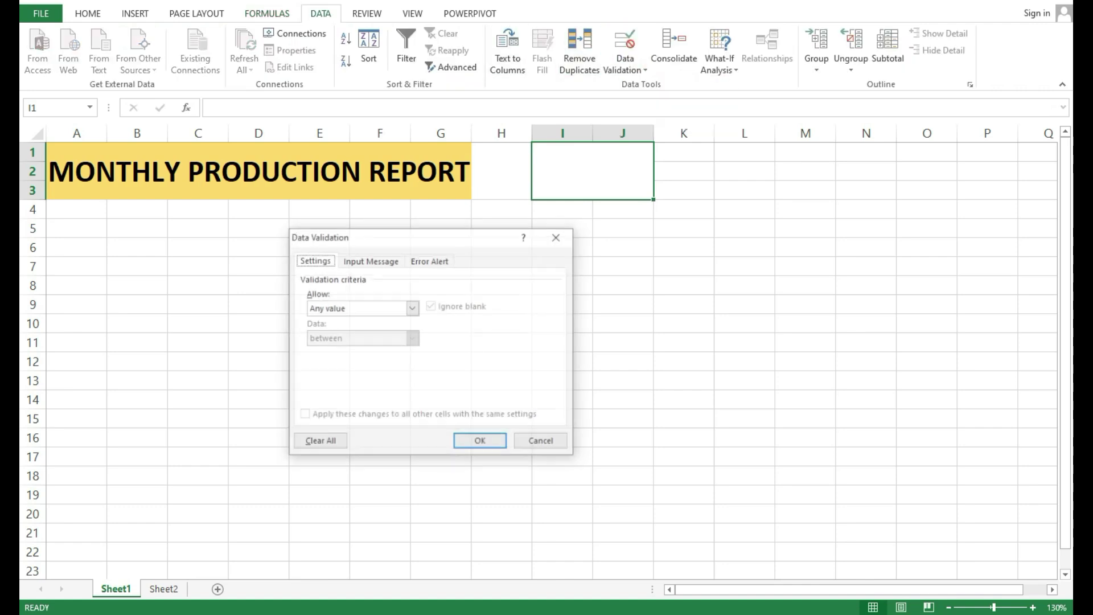
left_click(412, 309)
left_click(342, 348)
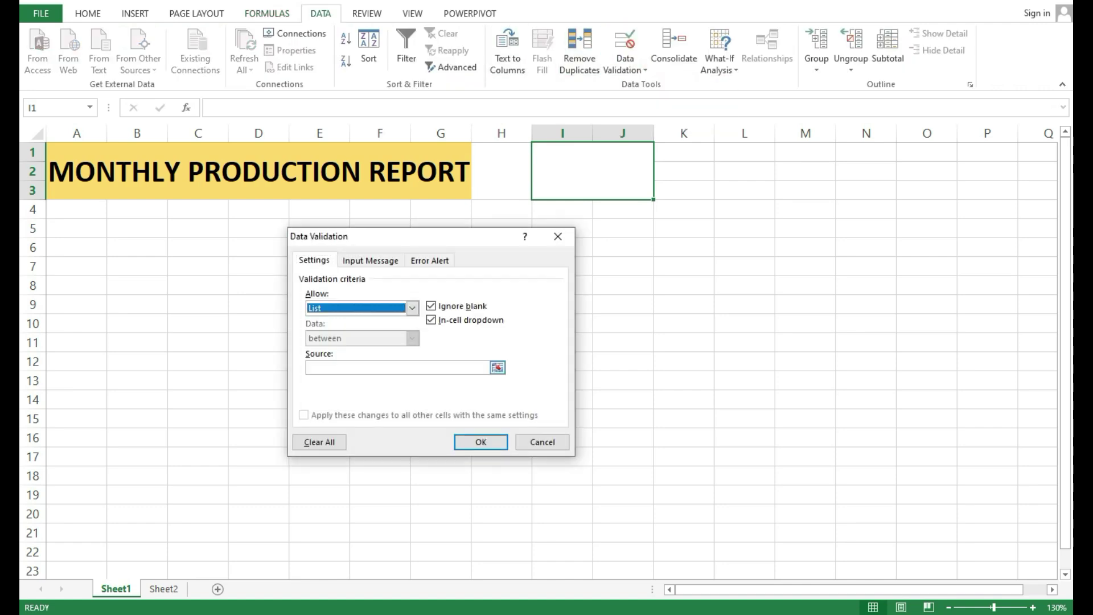
left_click(498, 368)
type("=months")
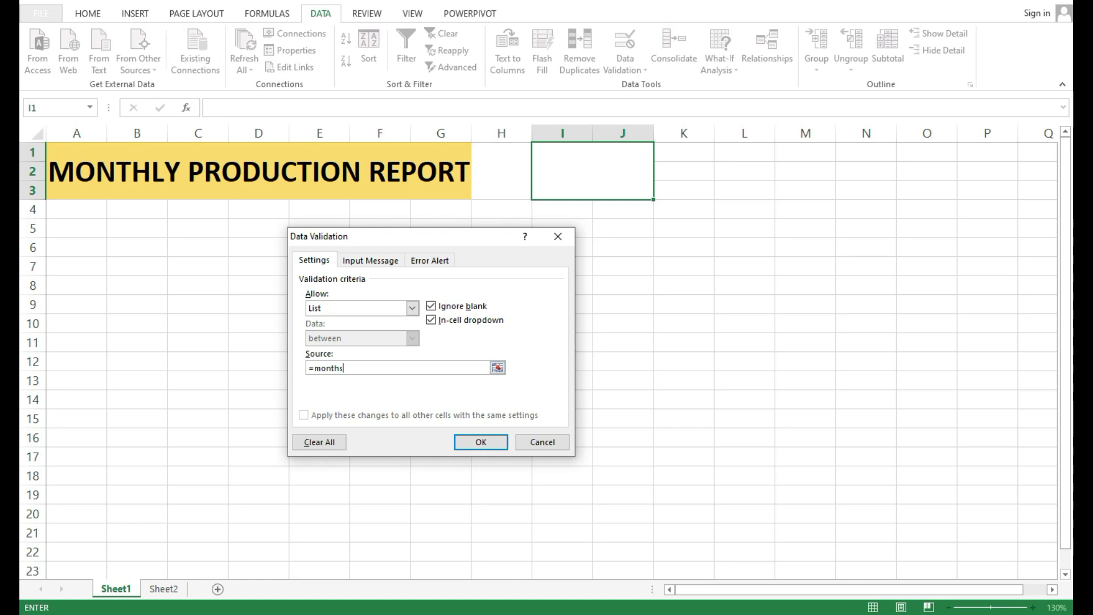
key("Return")
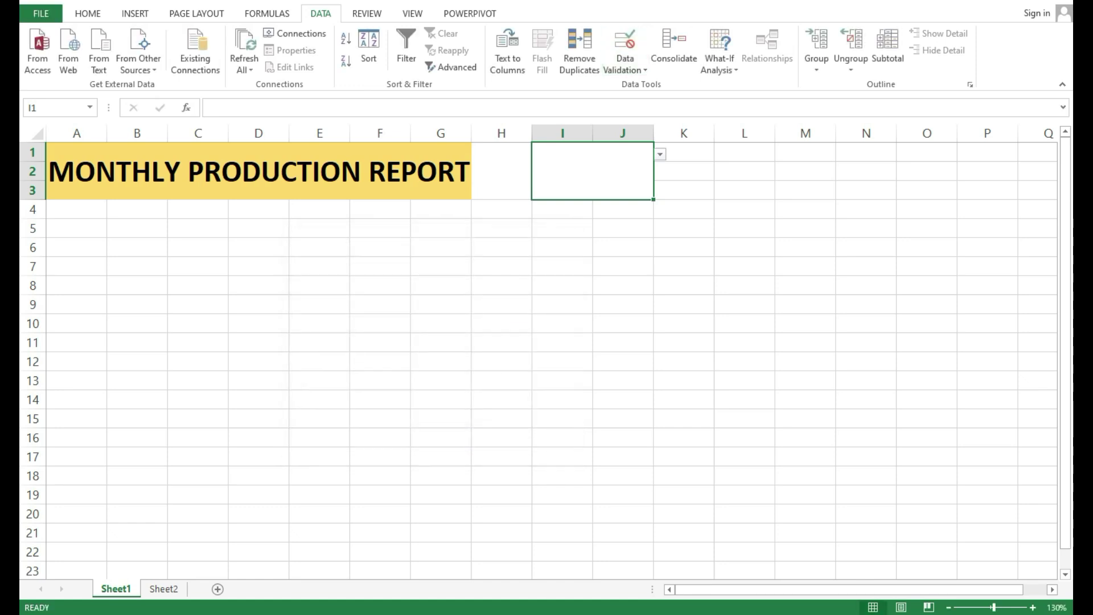
Step: Choose January from the month drop-down in the merged cell I1:J3
left_click(660, 154)
left_click(570, 168)
left_click(623, 305)
Step: Set the month cell's font size to 14 and align its text to the vertical middle
left_click(593, 171)
left_click(88, 13)
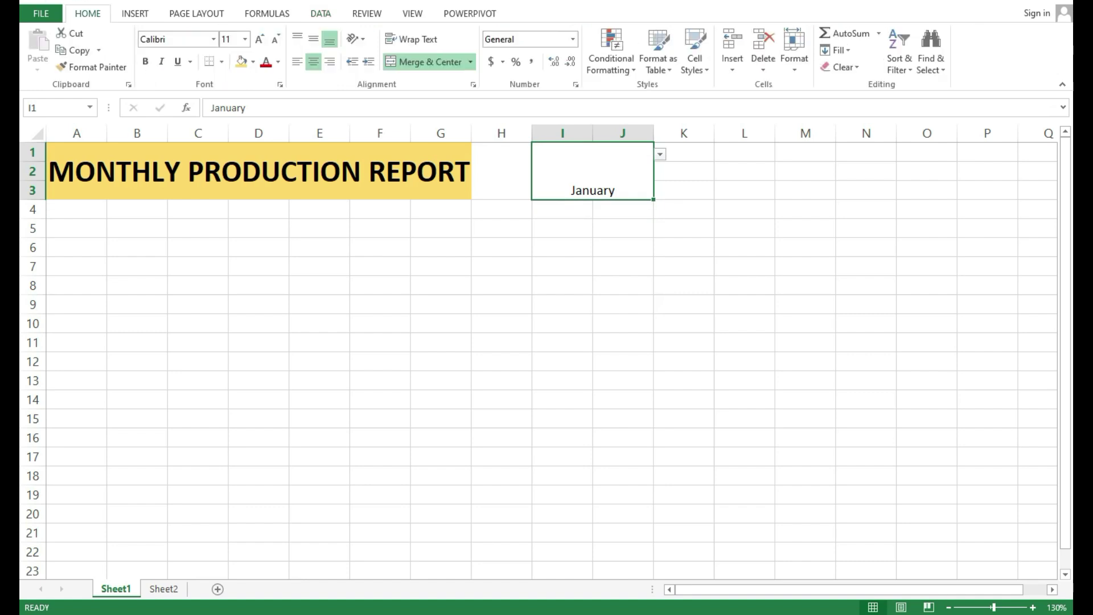
left_click(259, 40)
left_click(260, 39)
left_click(313, 39)
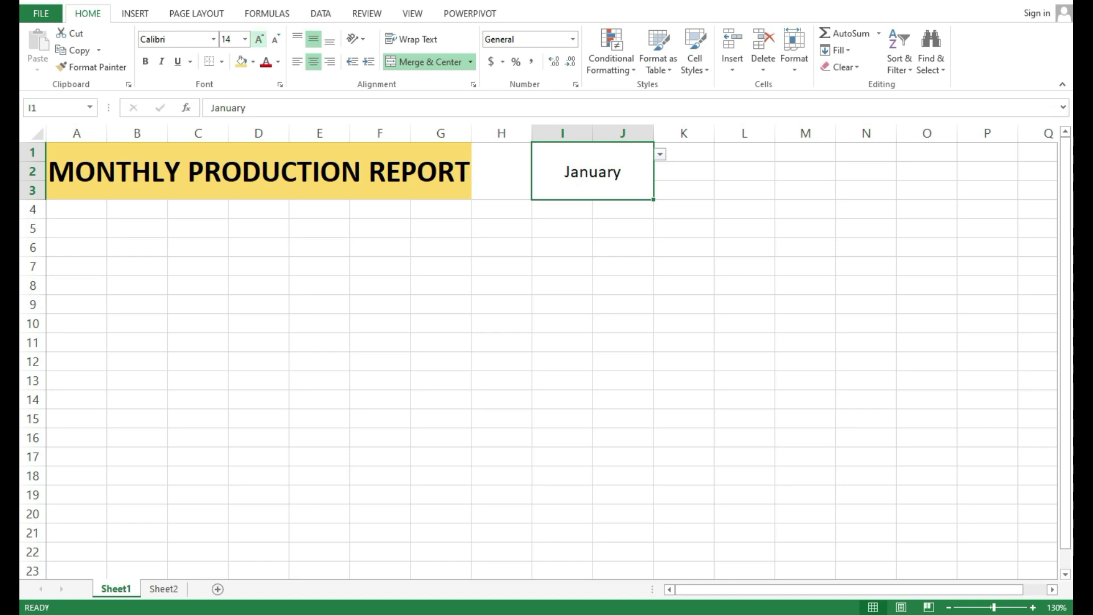
Step: Set the month cell's font size to 20 and fill it with the lightest blue theme colour
left_click(260, 40)
left_click(260, 39)
left_click(259, 40)
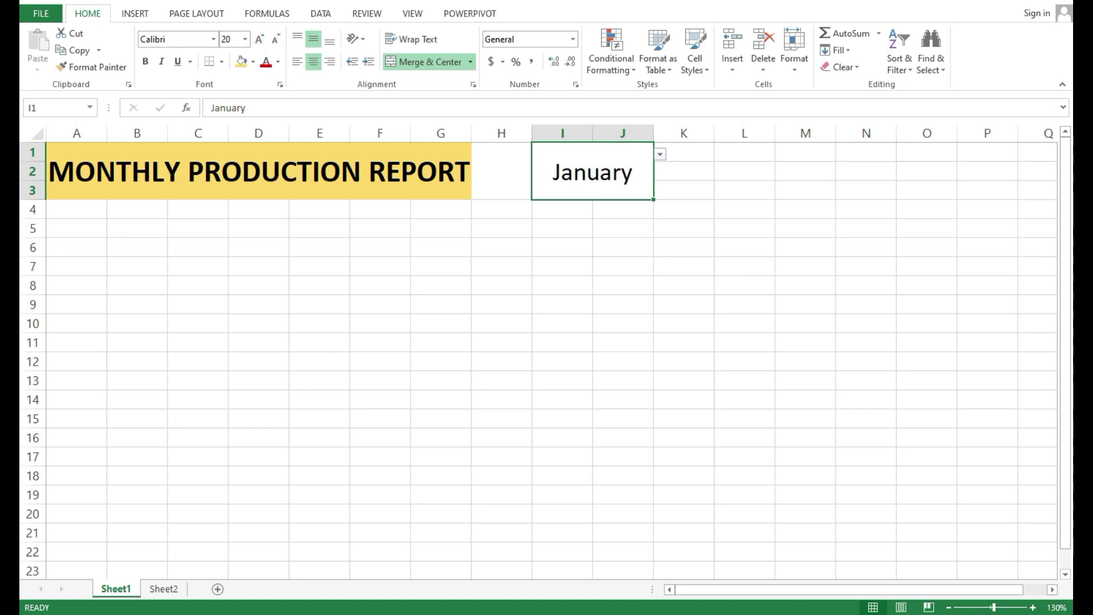
left_click(253, 61)
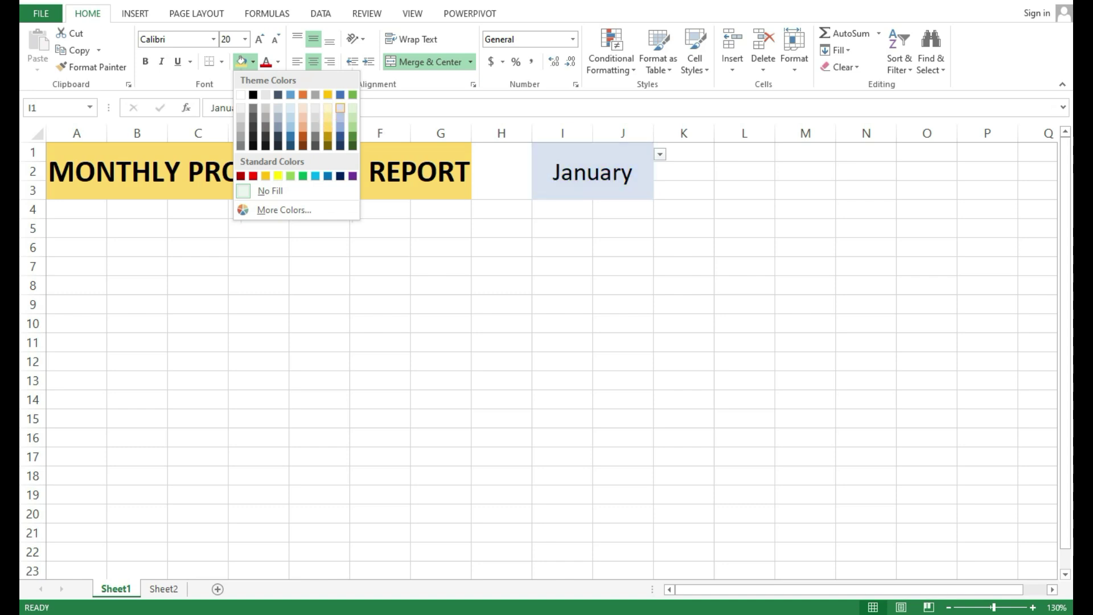
left_click(340, 108)
left_click(683, 170)
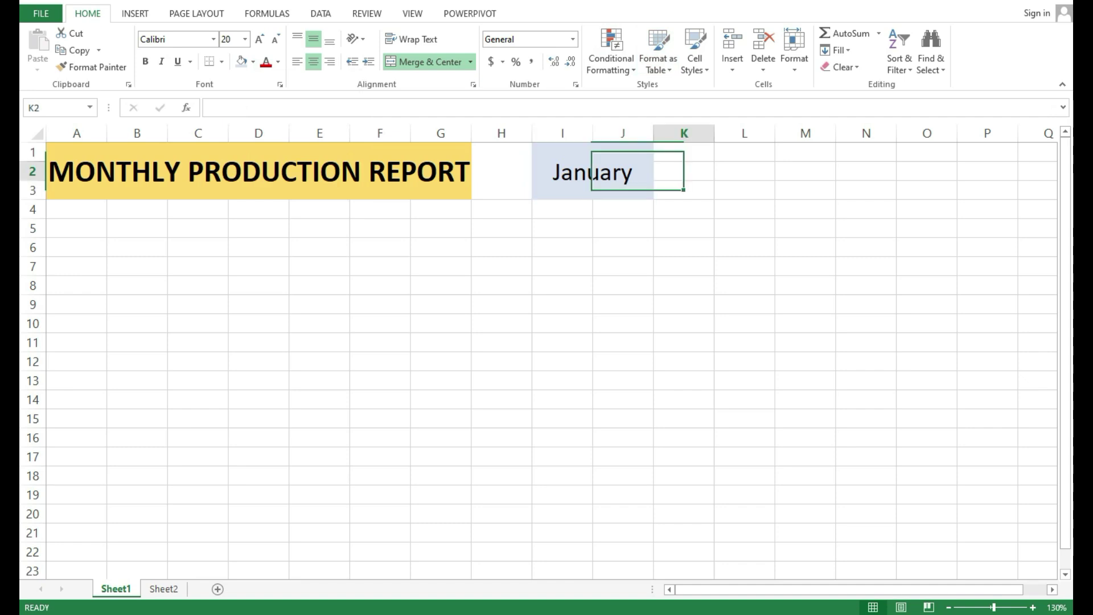
Step: Merge and center K1:K3, and separately merge and center L1:L3
left_click_drag(683, 152, 683, 190)
left_click(744, 171)
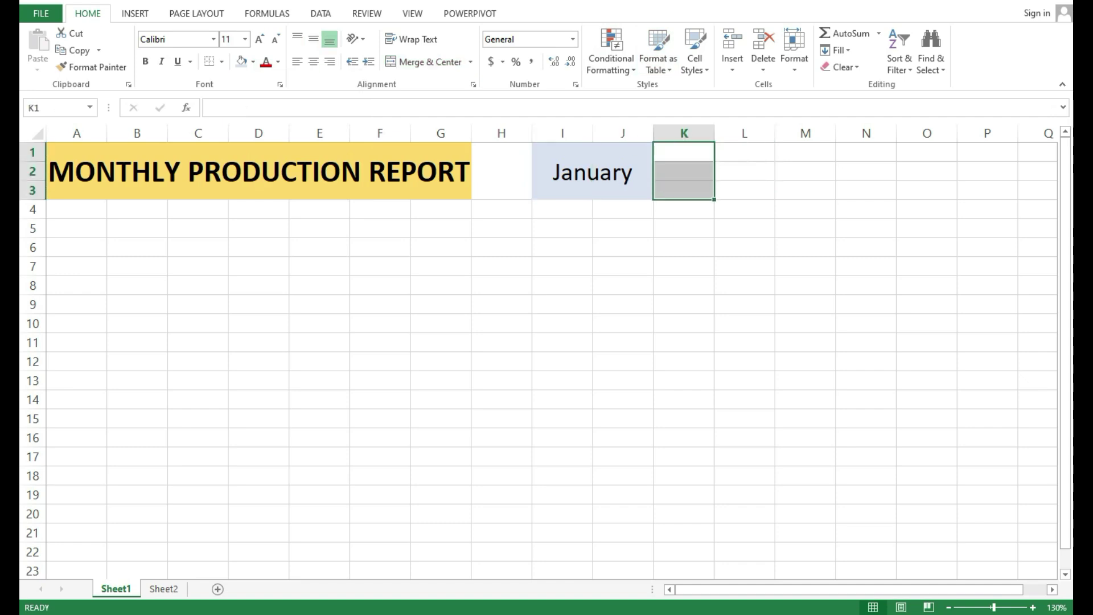
left_click(430, 62)
left_click_drag(744, 152, 744, 190)
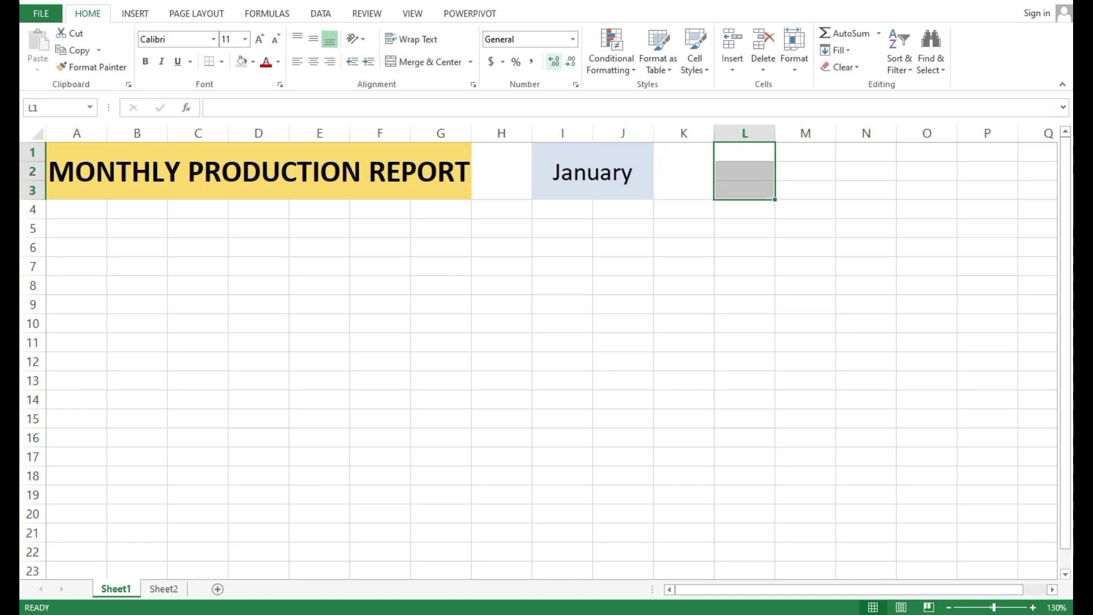
left_click(430, 62)
left_click(744, 247)
left_click(744, 171)
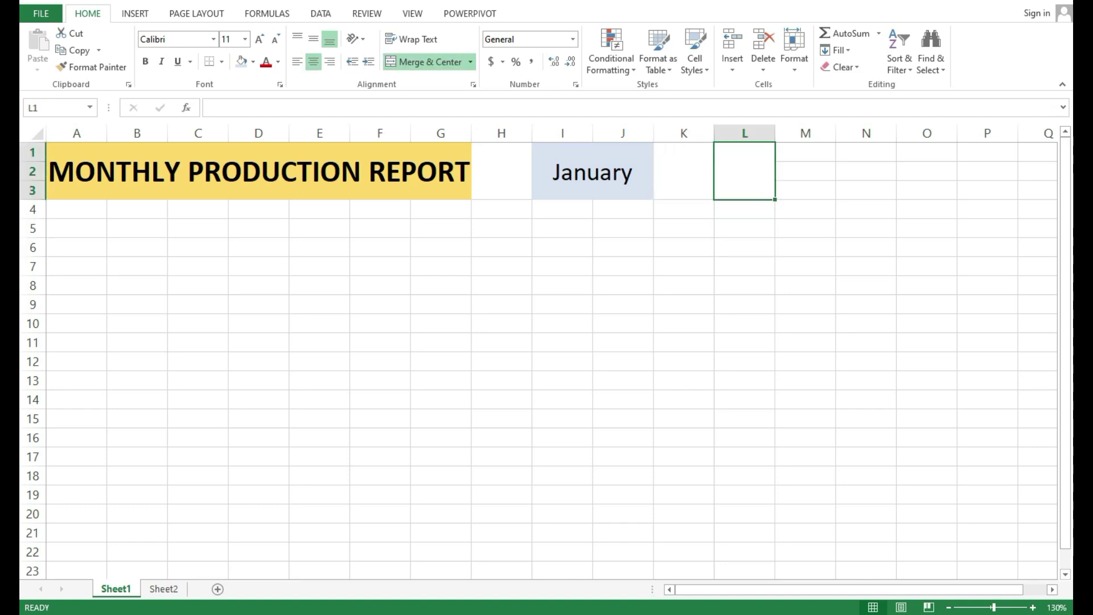
Step: Enter the text "To" in the merged cell L1:L3
type("To")
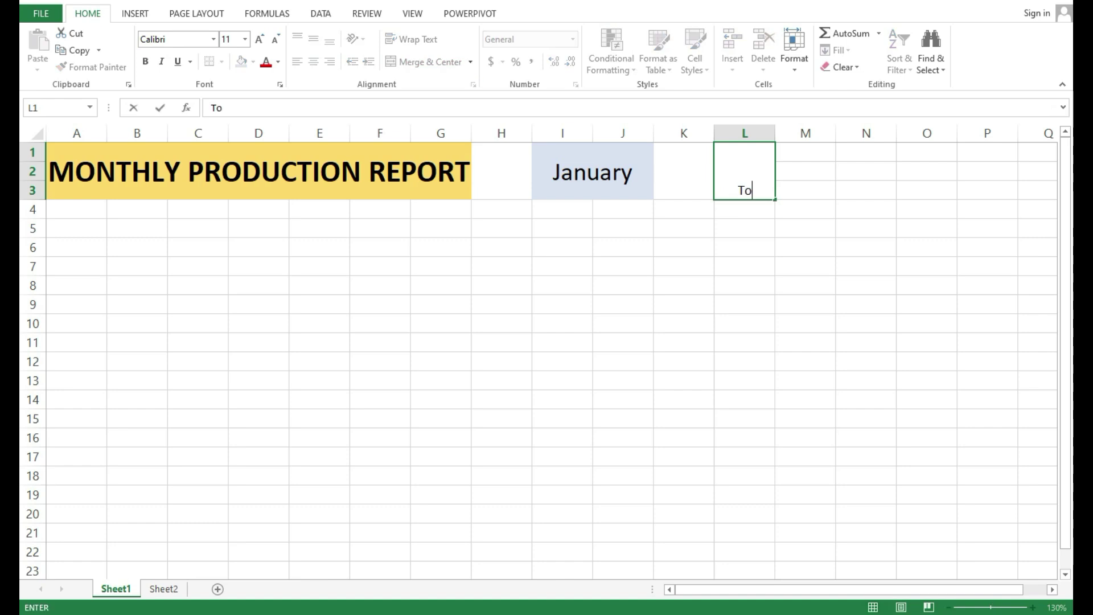
key("Return")
left_click(744, 172)
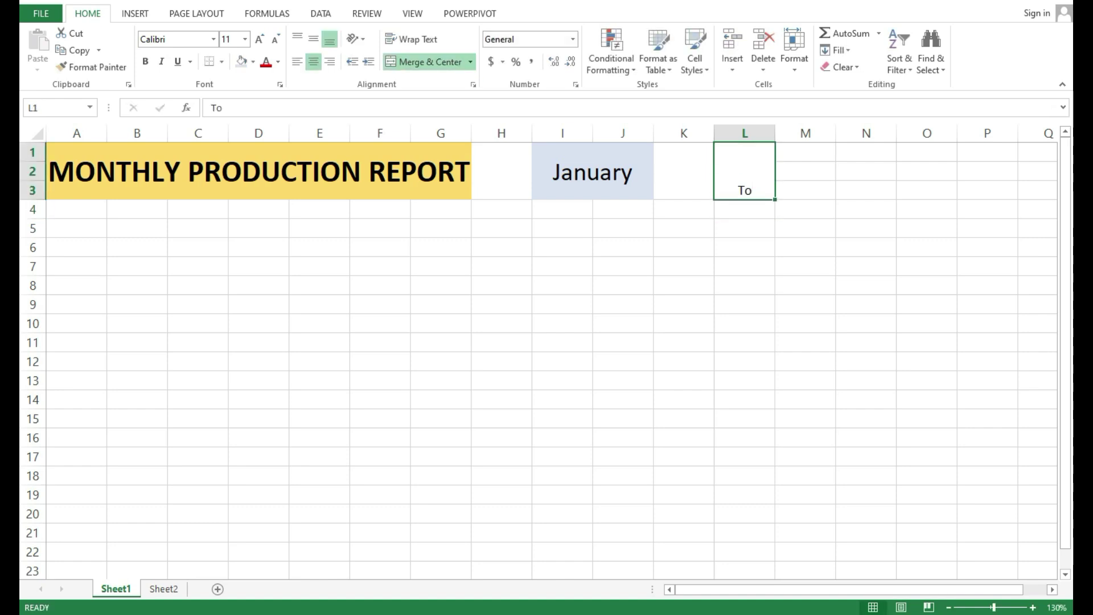
Step: Merge and center L1:M3 as one cell and clear its text
left_click_drag(744, 172, 805, 171)
left_click(430, 62)
left_click(430, 61)
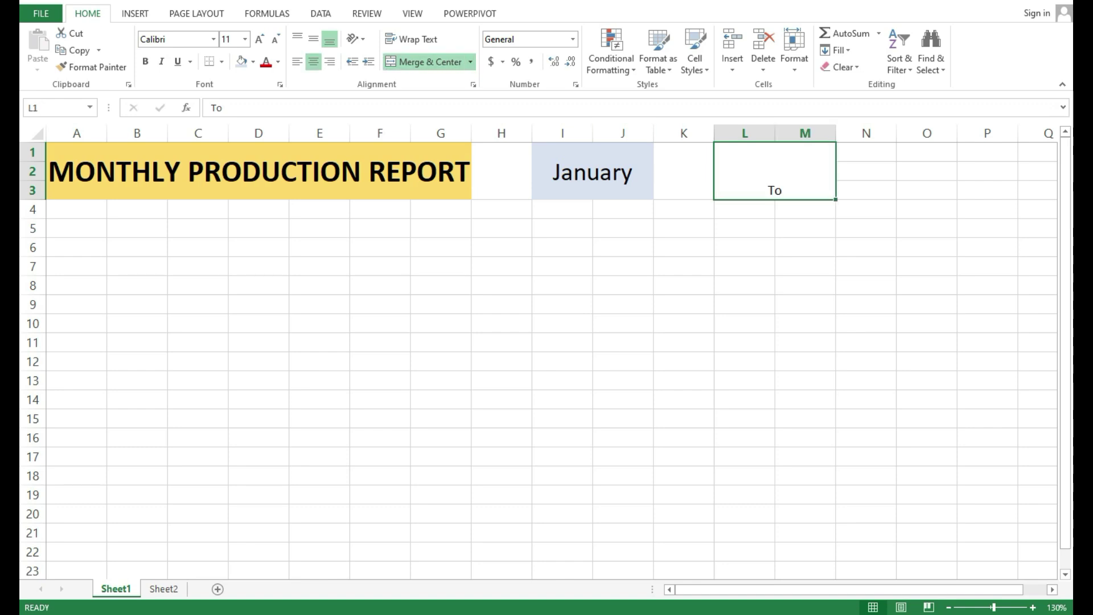
key("BackSpace")
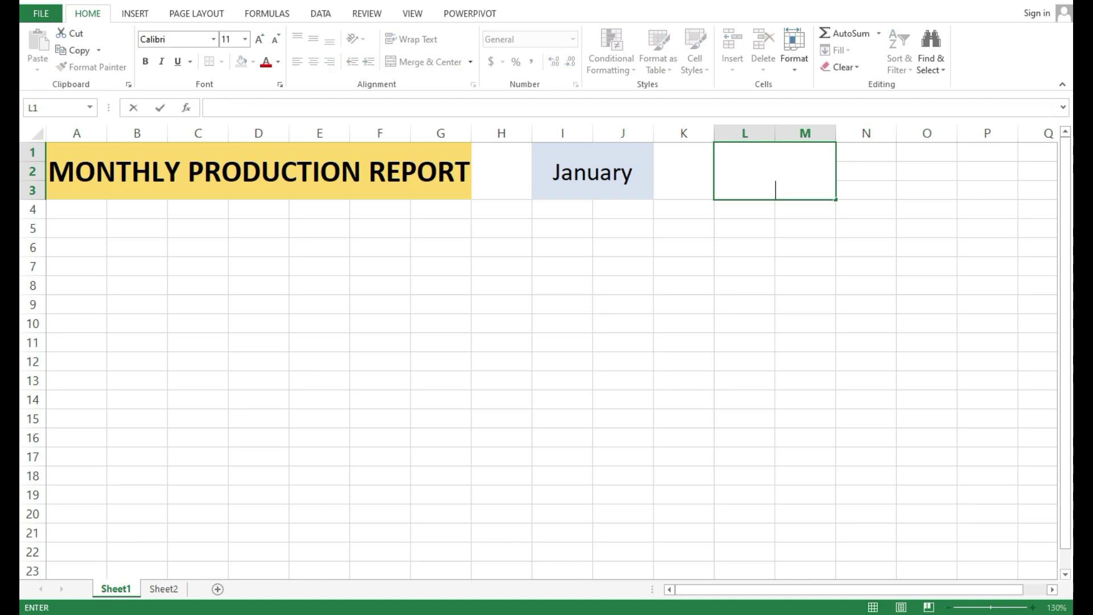
type("=")
key("BackSpace")
left_click(805, 229)
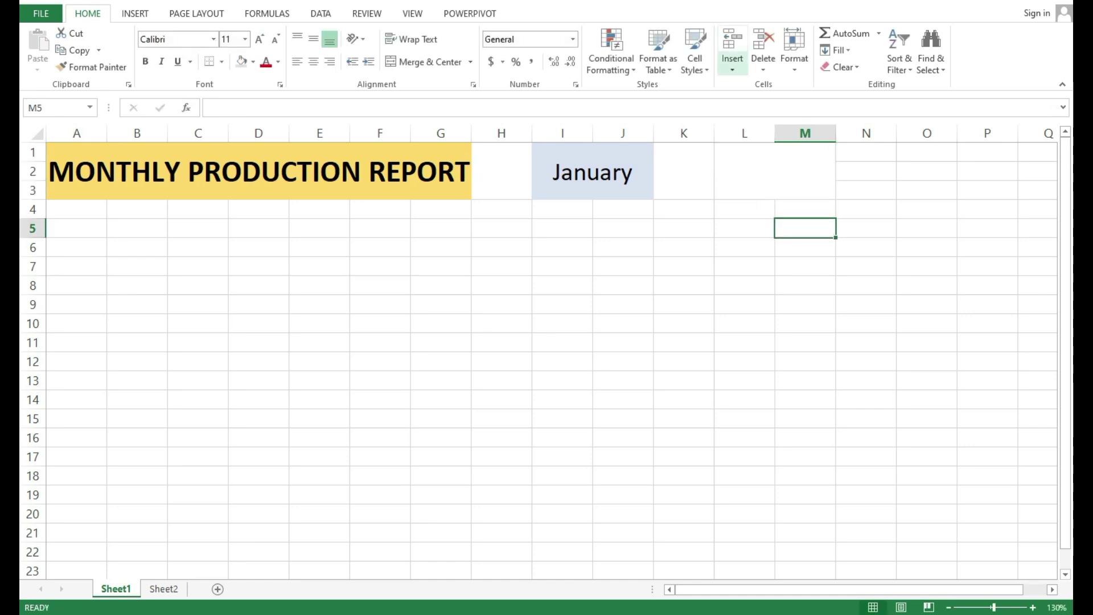
Step: Set the merged cell L1:M3 to font size 14 and align it to the vertical middle
left_click(775, 171)
left_click(260, 39)
left_click(259, 38)
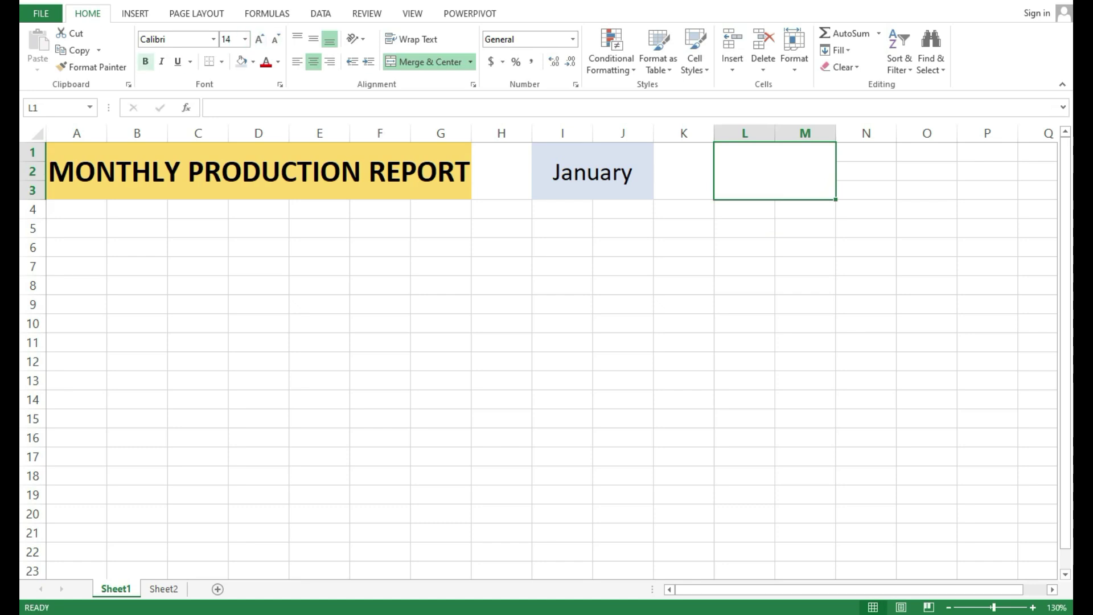
double_click(775, 172)
type("=")
key("BackSpace")
key("Return")
key("Up")
left_click(314, 39)
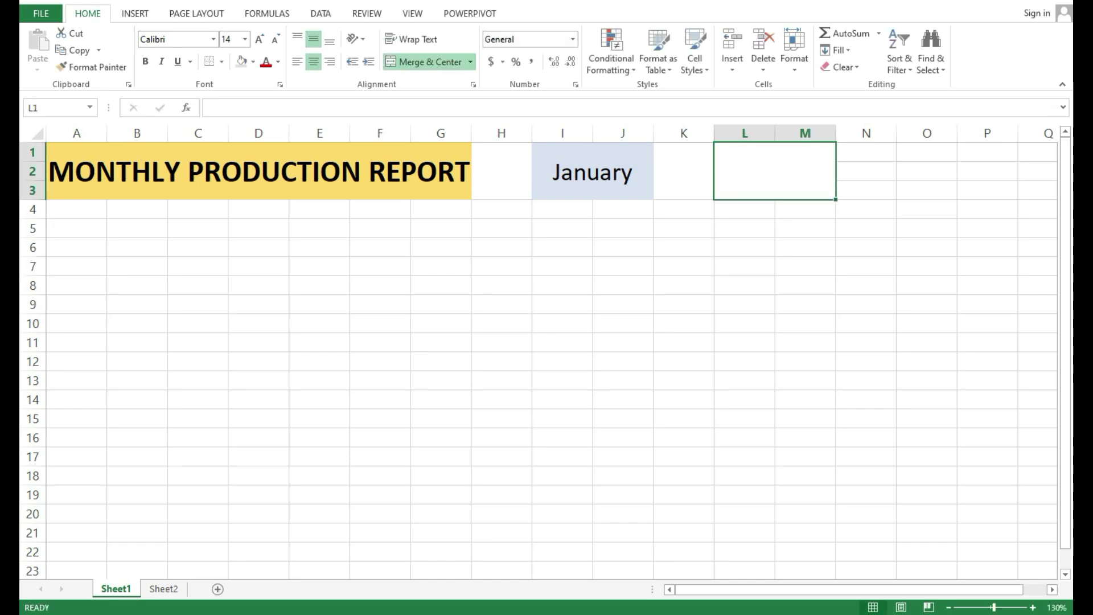
Step: Enter the formula =DATEVALUE("1"&I1) in the merged cell L1:M3
type("=")
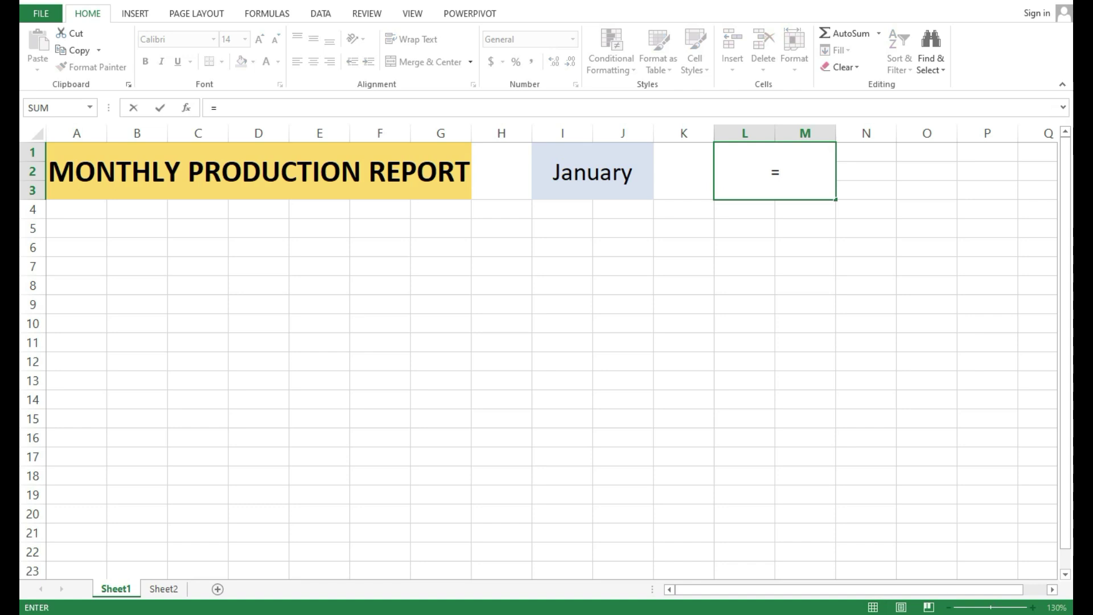
type("dateva")
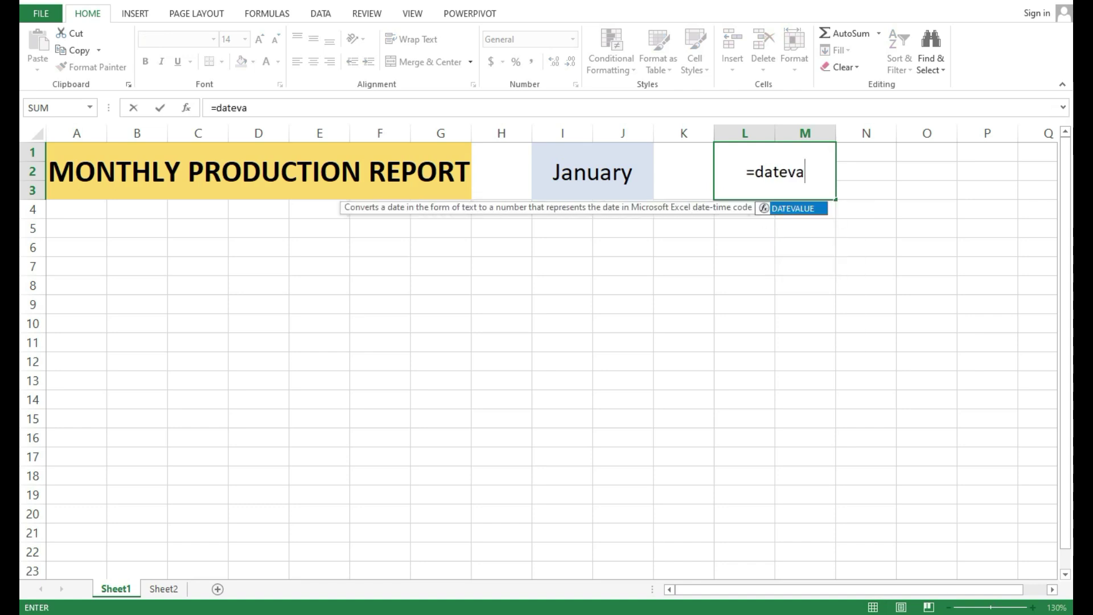
key("Tab")
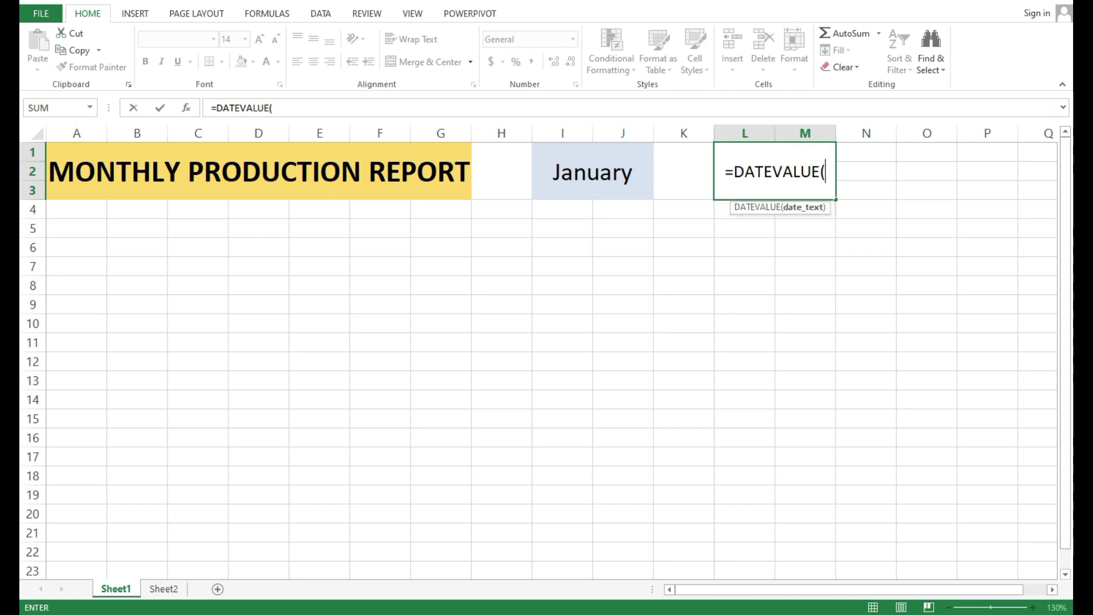
type("\"1\"")
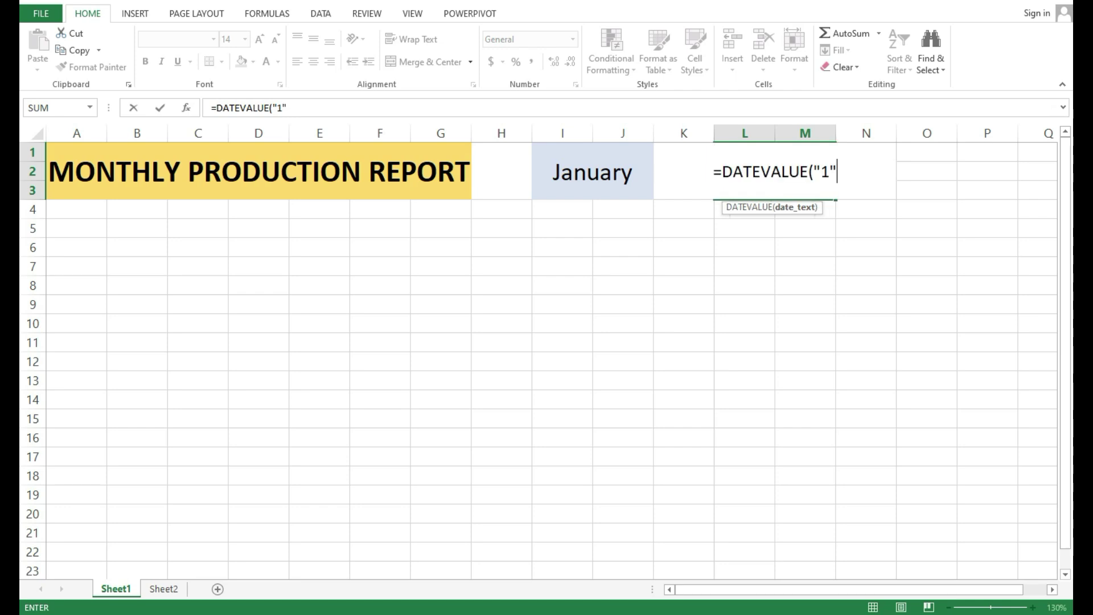
type("&")
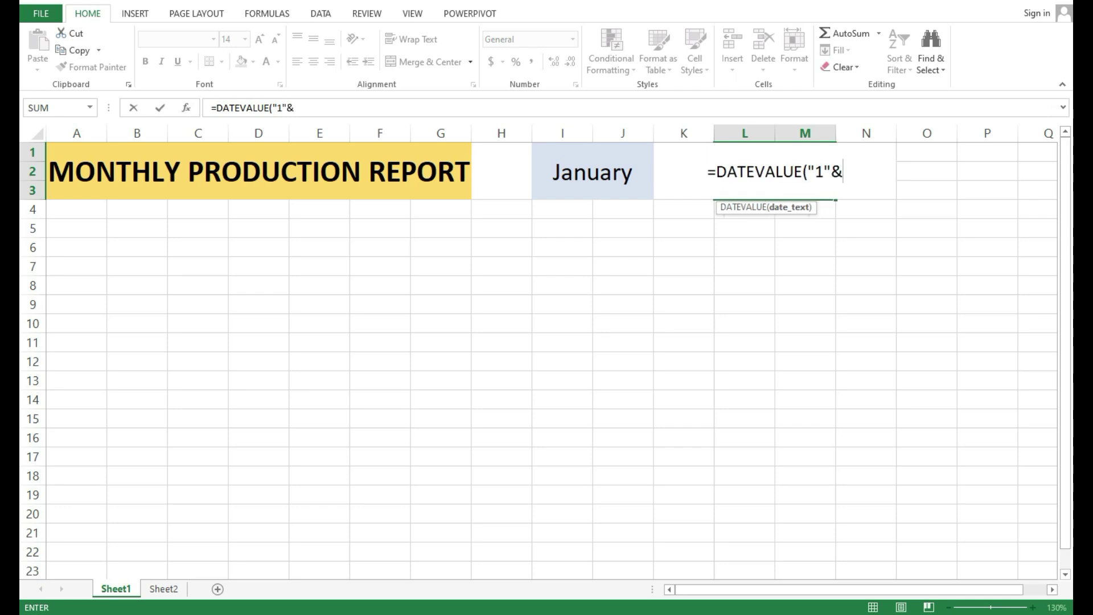
left_click(575, 170)
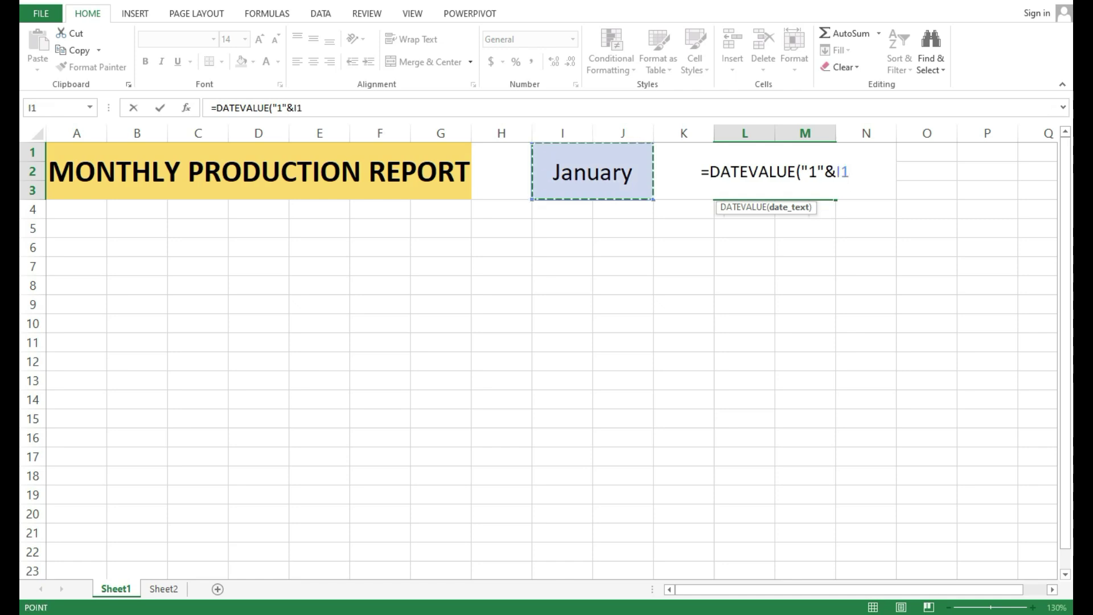
type(")")
key("Return")
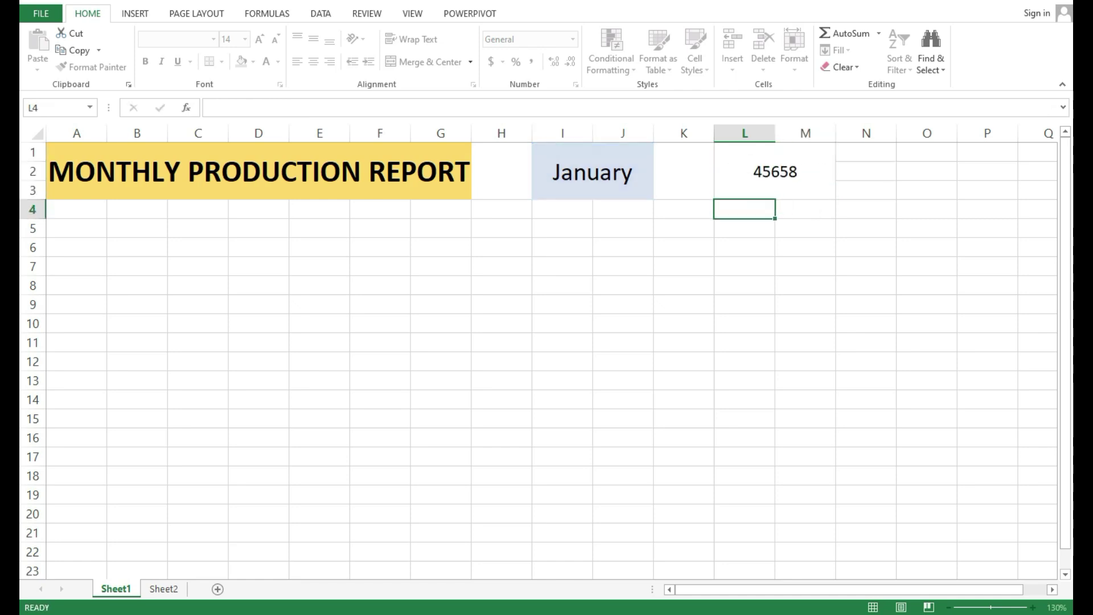
Step: Format the DATEVALUE result in L1:M3 as Short Date
left_click(761, 172)
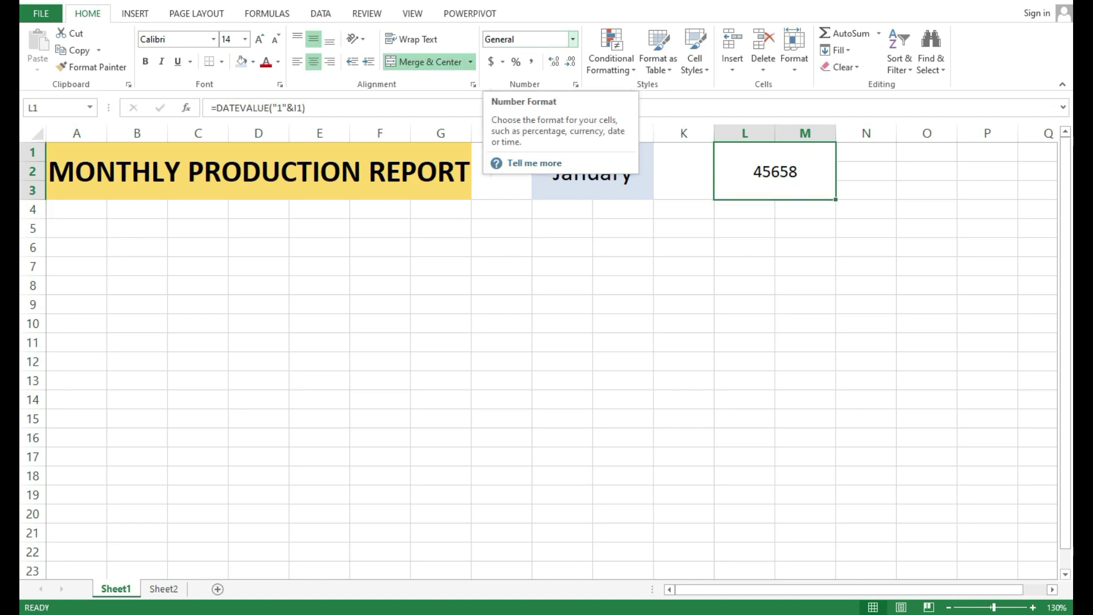
left_click(573, 39)
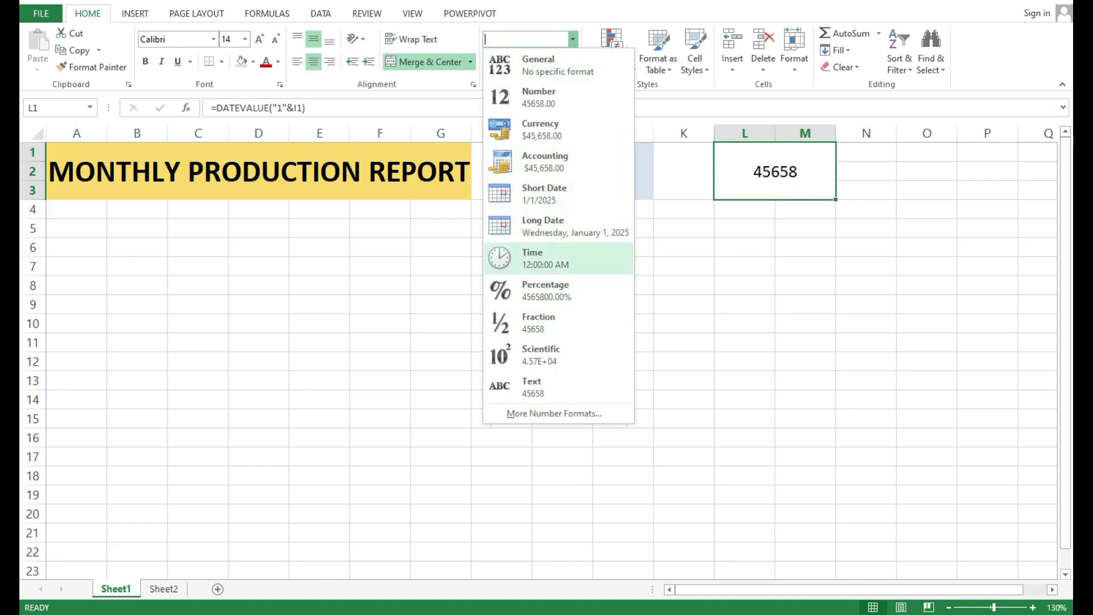
left_click(544, 193)
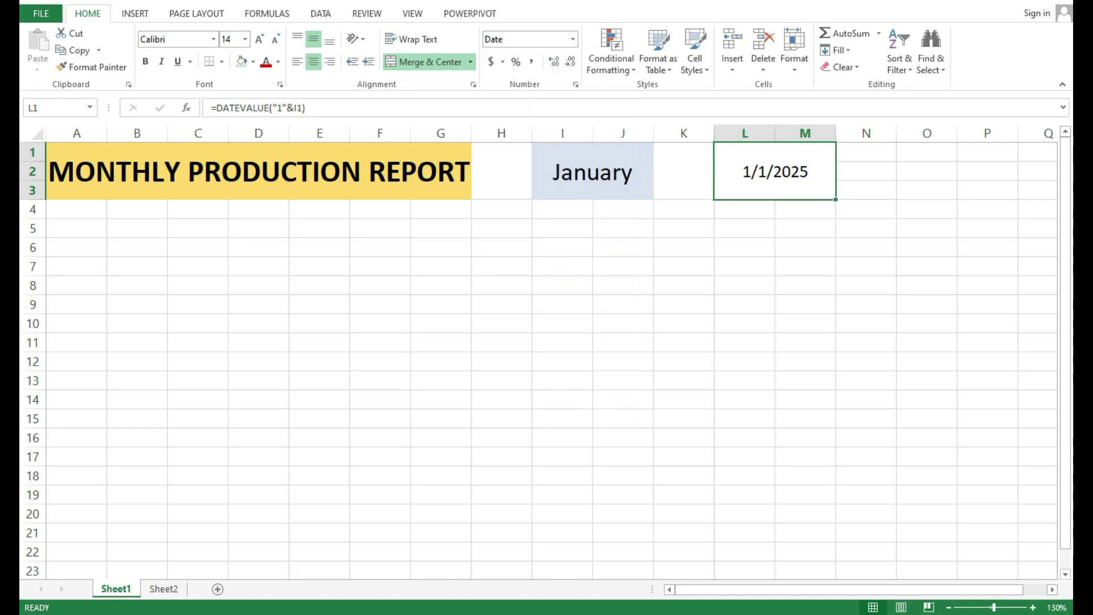
Step: Test the date formula by switching the month drop-down to February and back to January
left_click(593, 172)
left_click(660, 155)
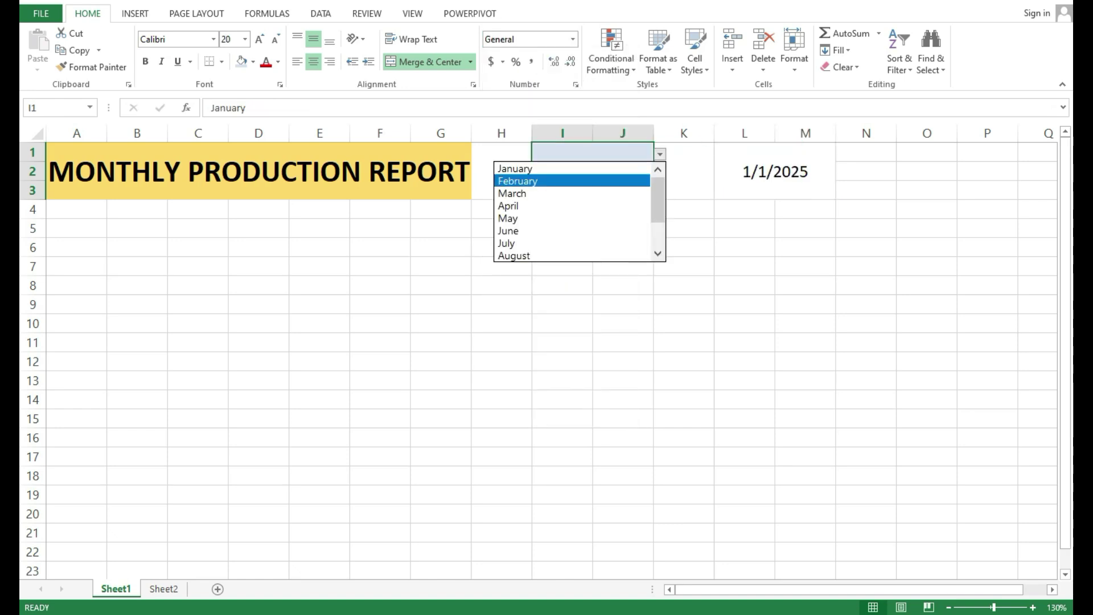
left_click(529, 181)
key("alt+Down")
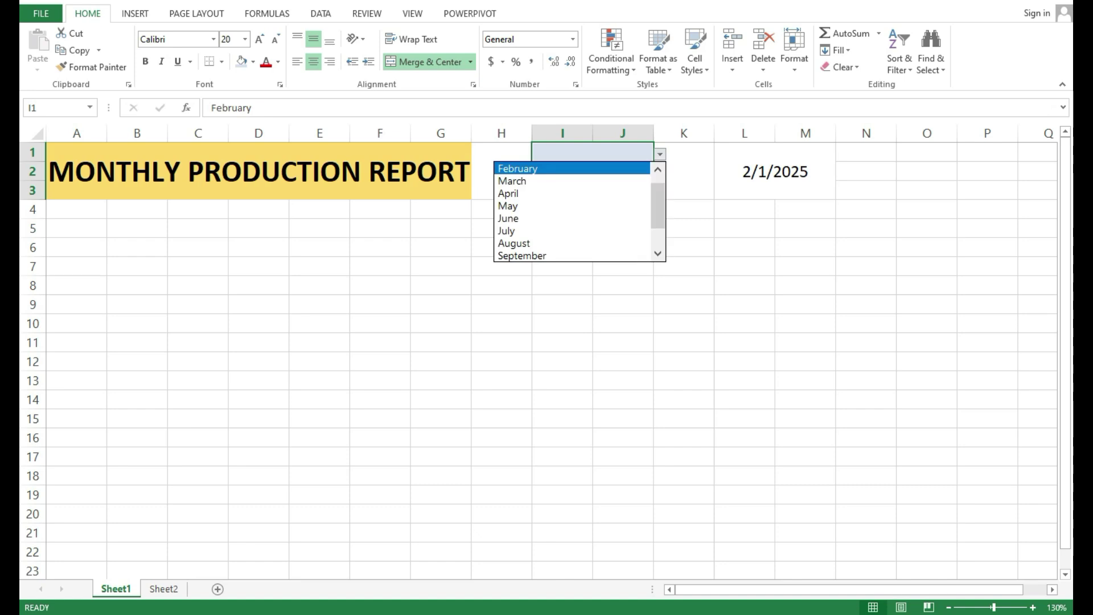
key("Up")
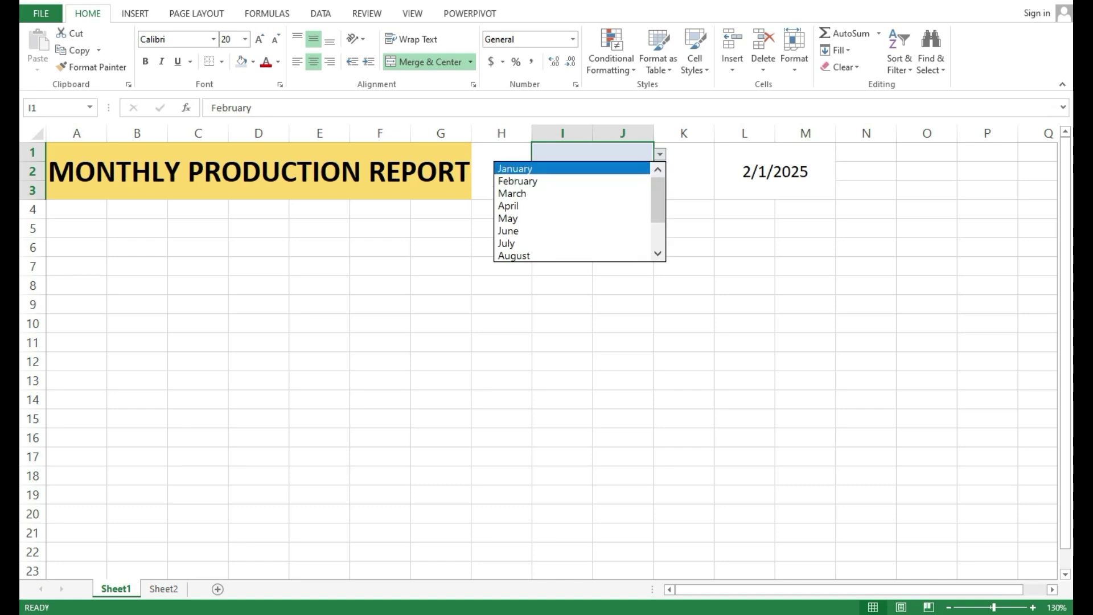
key("Return")
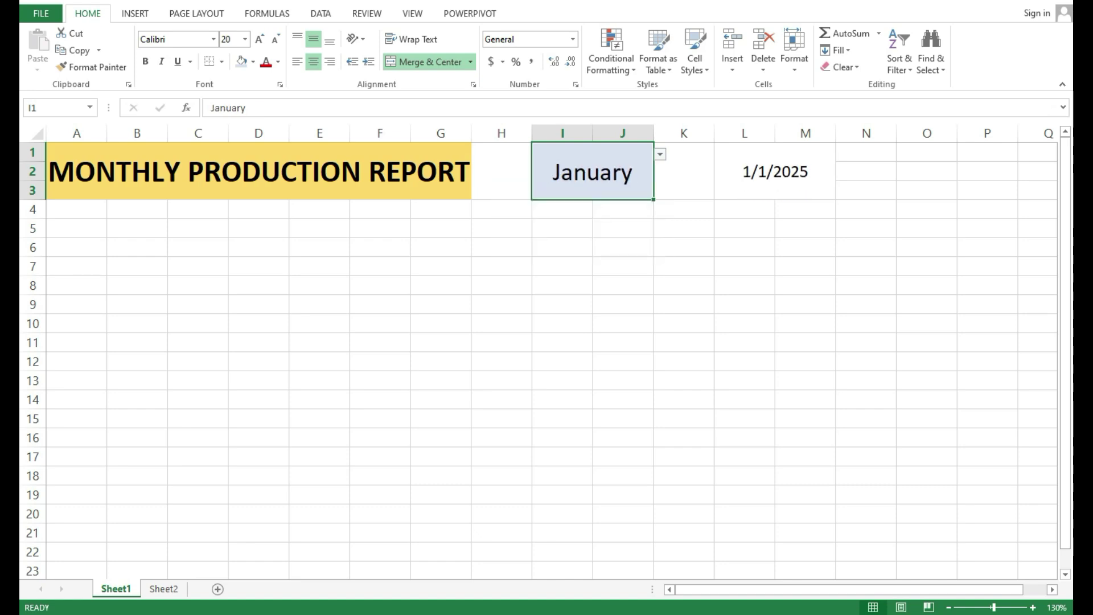
Step: Merge and center cells O1:O3
left_click_drag(927, 152, 927, 191)
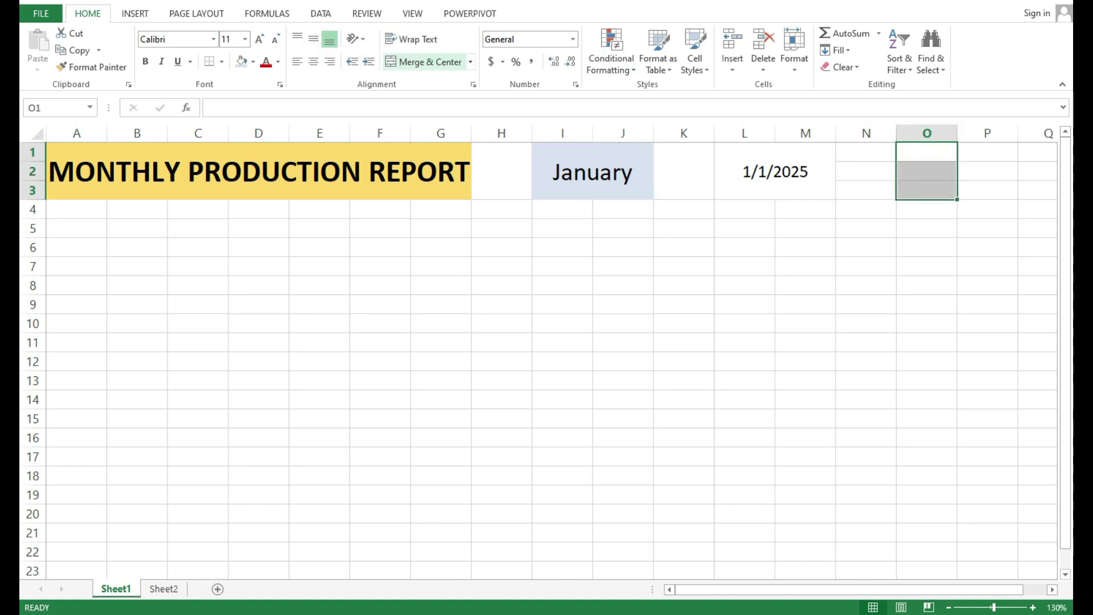
left_click(431, 61)
left_click(988, 305)
left_click(927, 171)
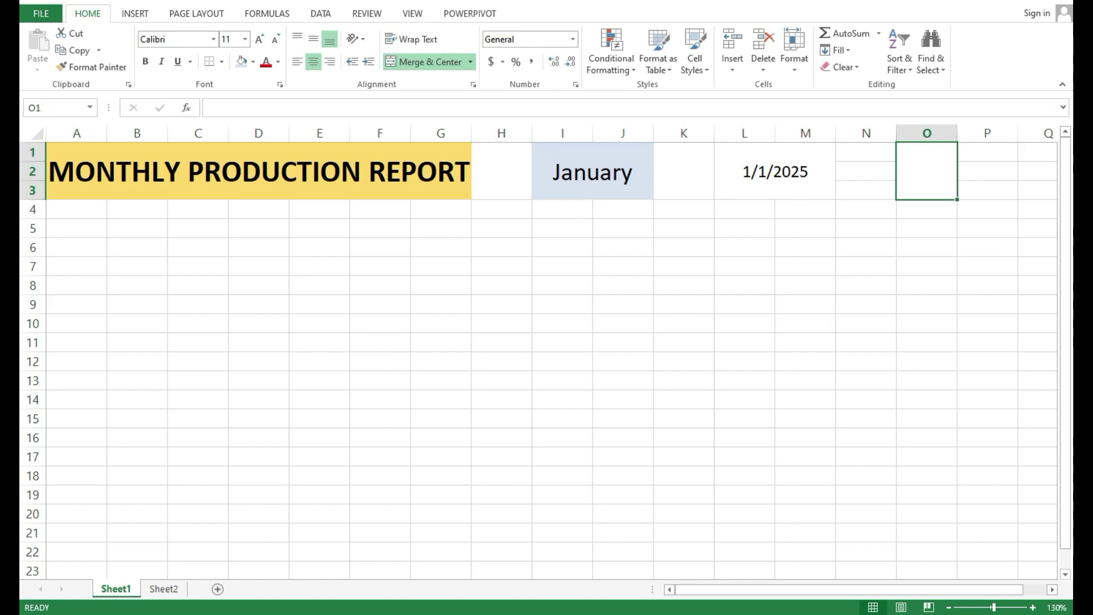
type("To")
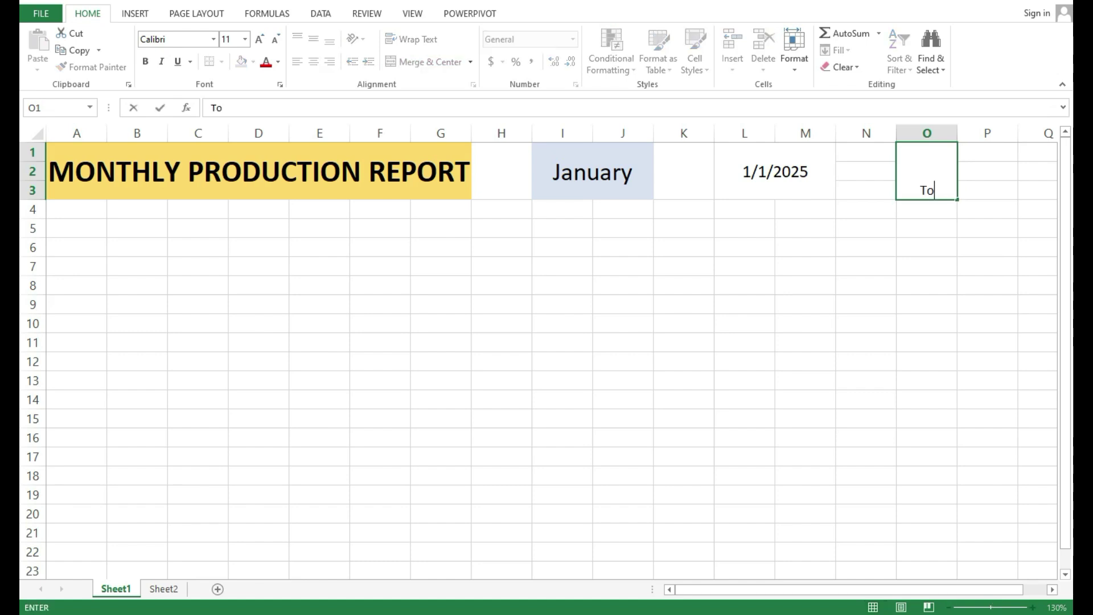
key("BackSpace")
key("BackSpace")
left_click(866, 286)
left_click(867, 190)
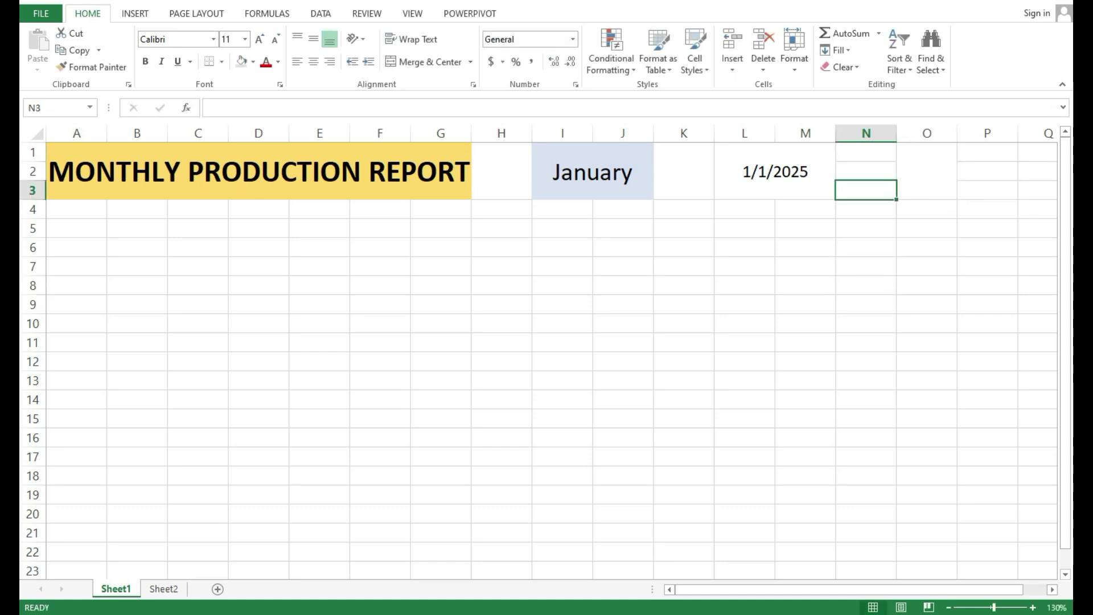
Step: Merge and center cells O1:P3 into one cell, replacing the narrower merge in column O
left_click(927, 171)
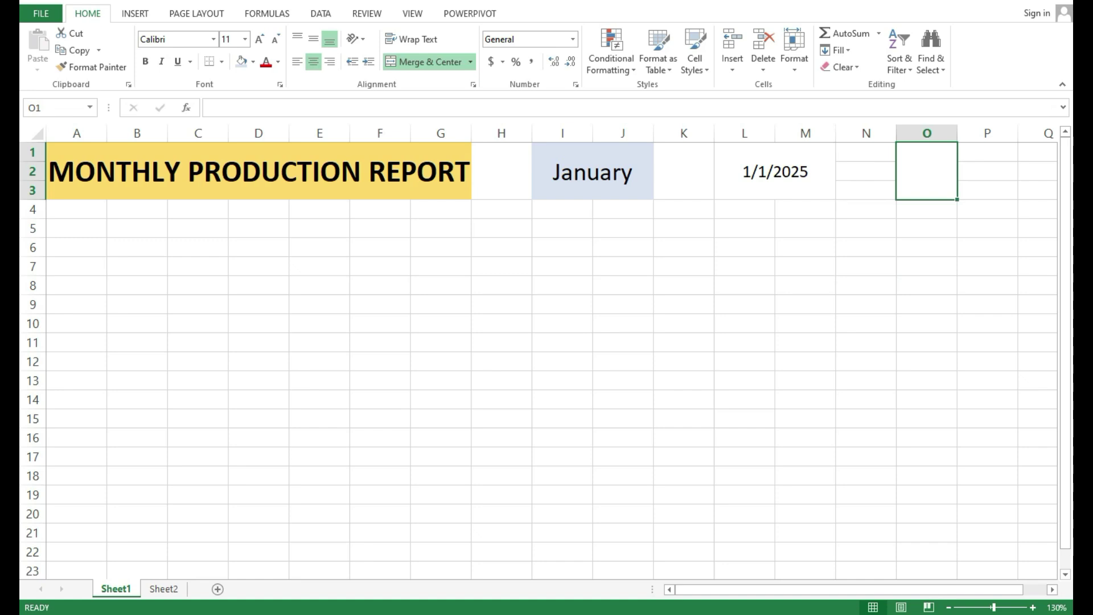
left_click_drag(988, 153, 934, 181)
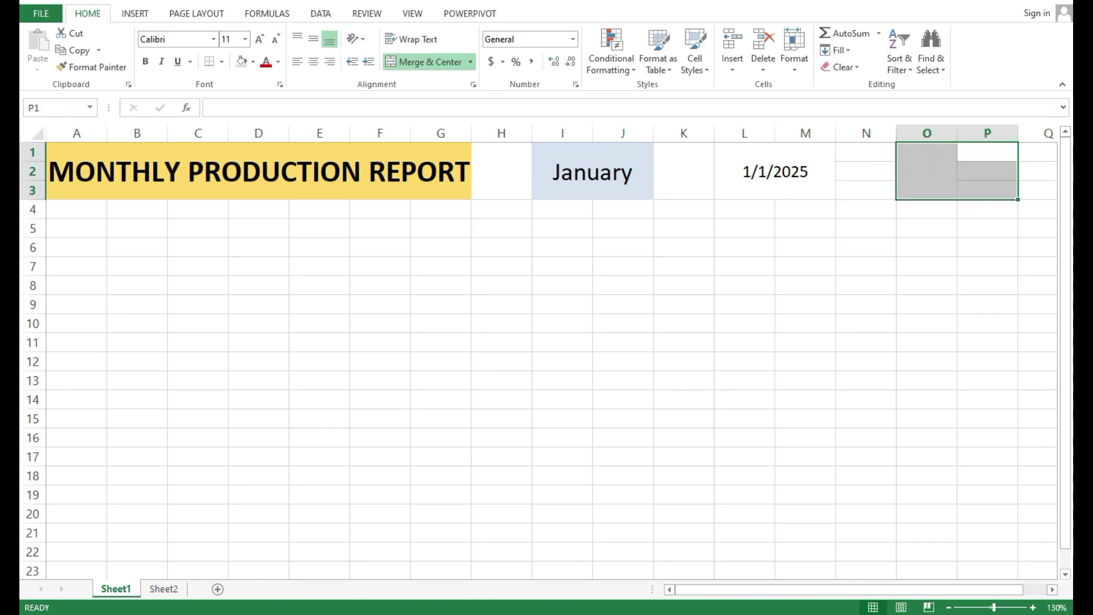
left_click(425, 62)
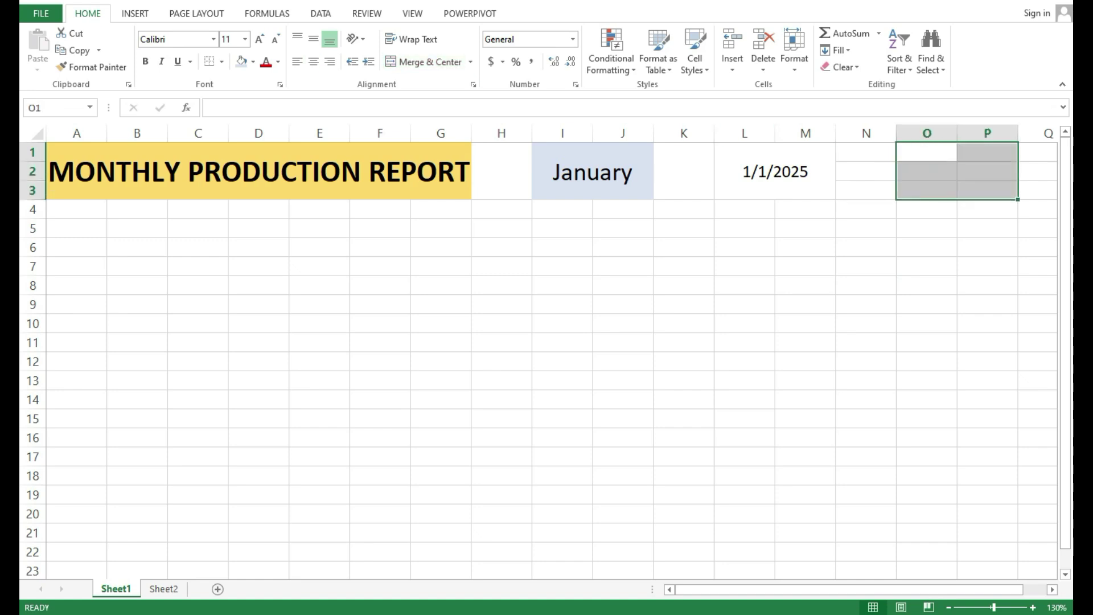
left_click(424, 62)
left_click(866, 285)
left_click(956, 171)
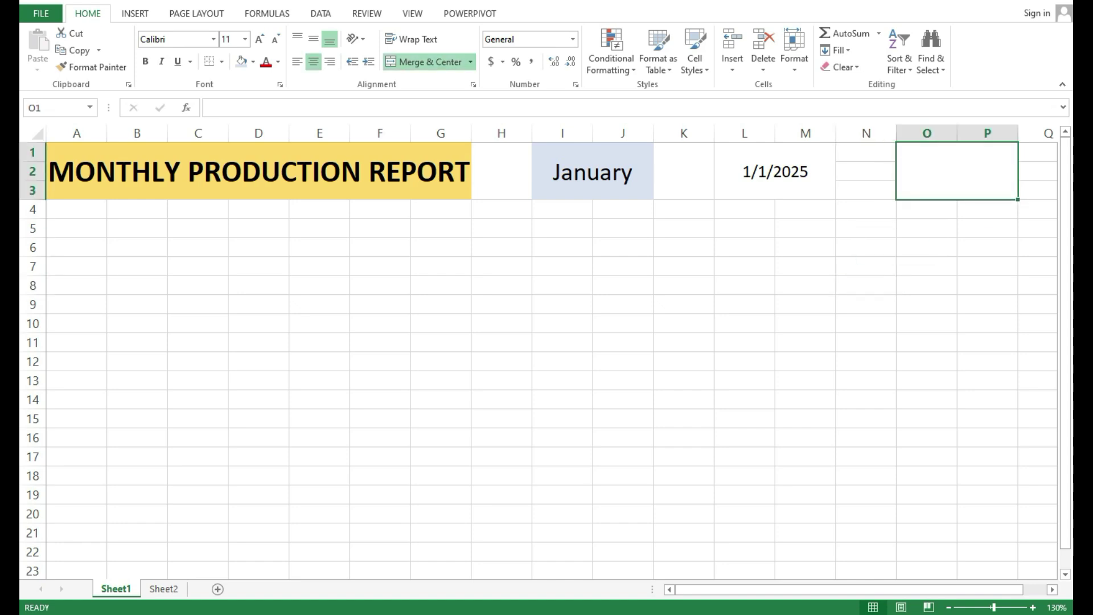
Step: Enter the formula =EOMONTH(L1,0) in the merged cell O1:P3 to calculate the month's last day
type("=")
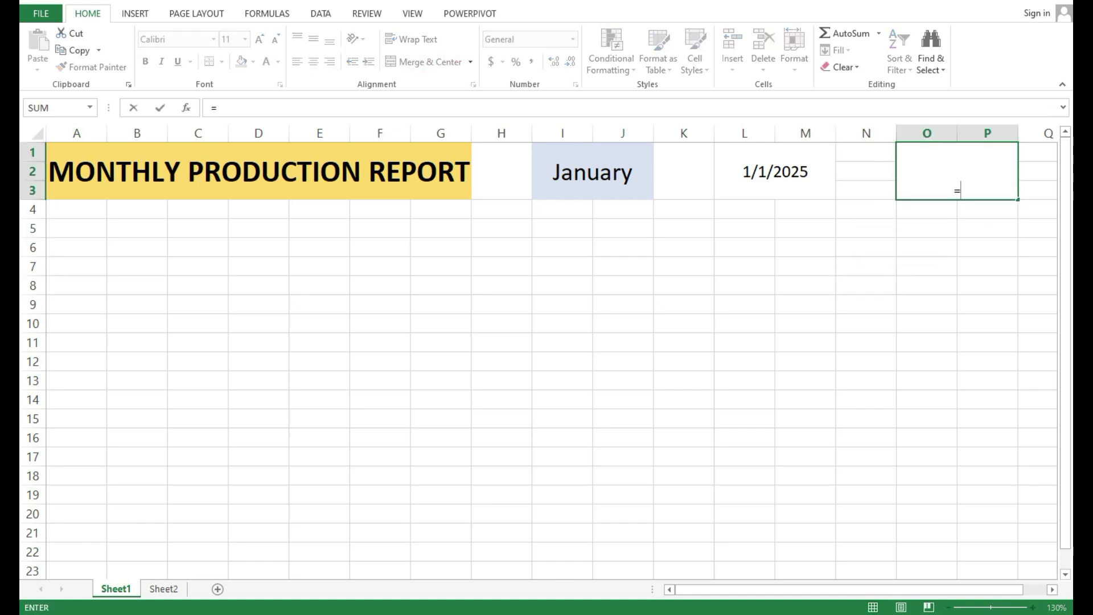
type("eomon")
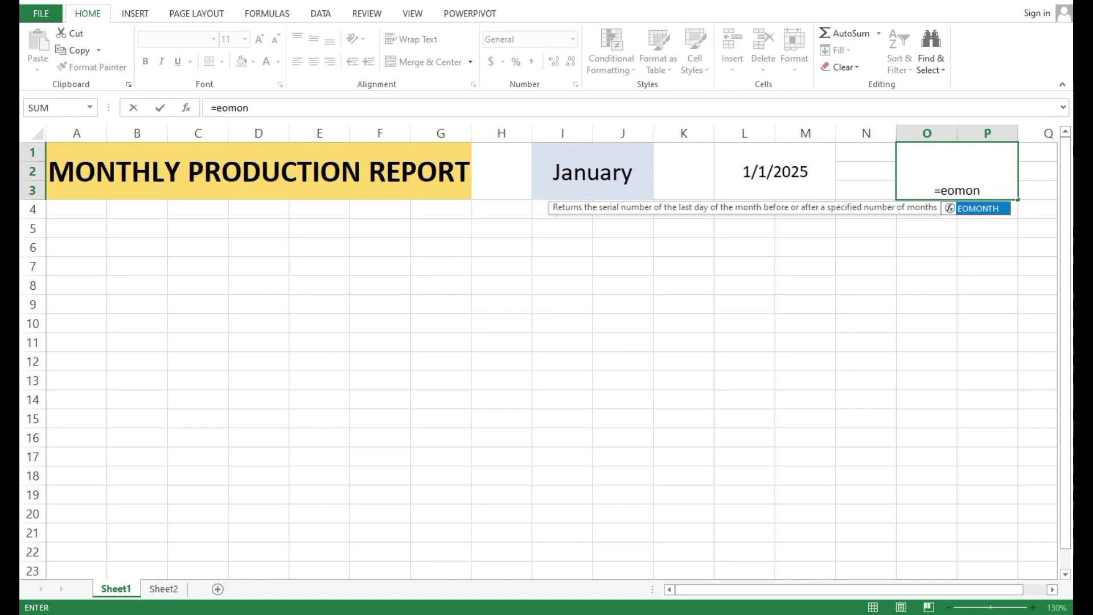
key("Tab")
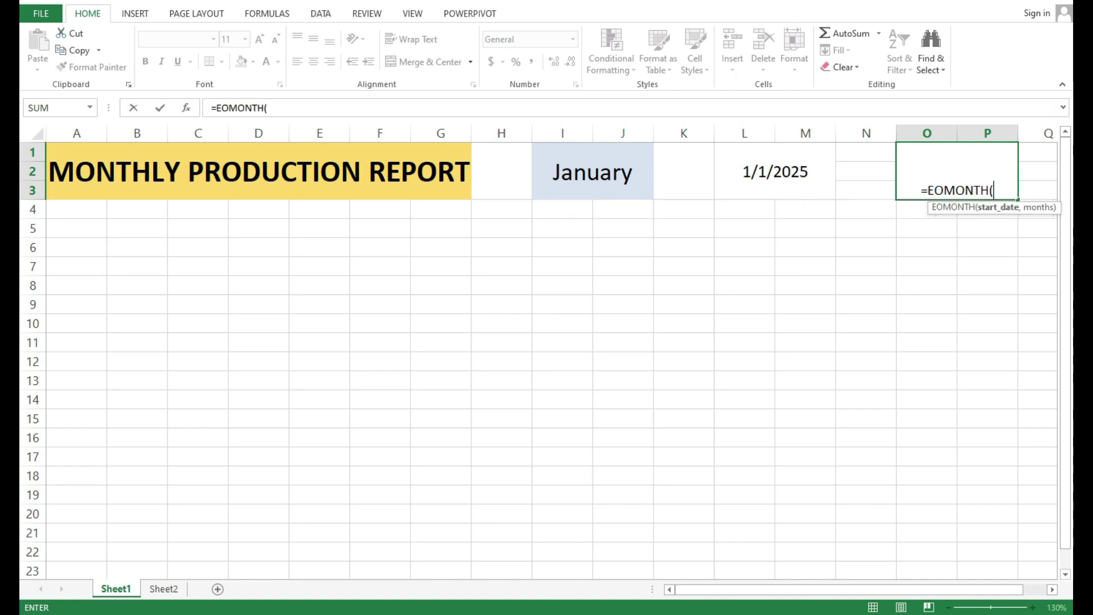
left_click(776, 171)
type(",")
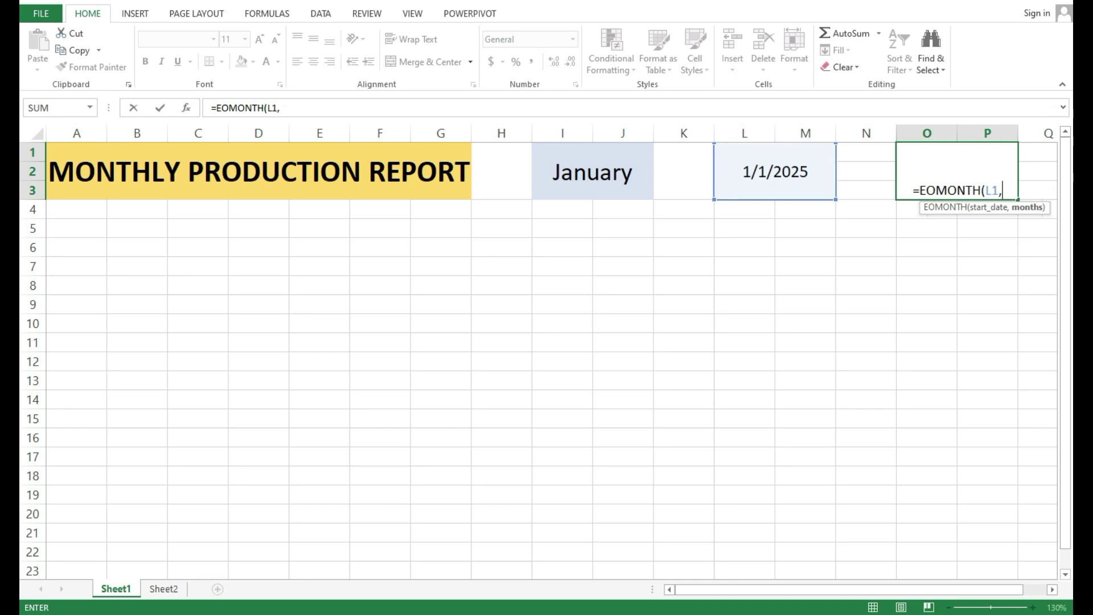
type("0)")
key("Return")
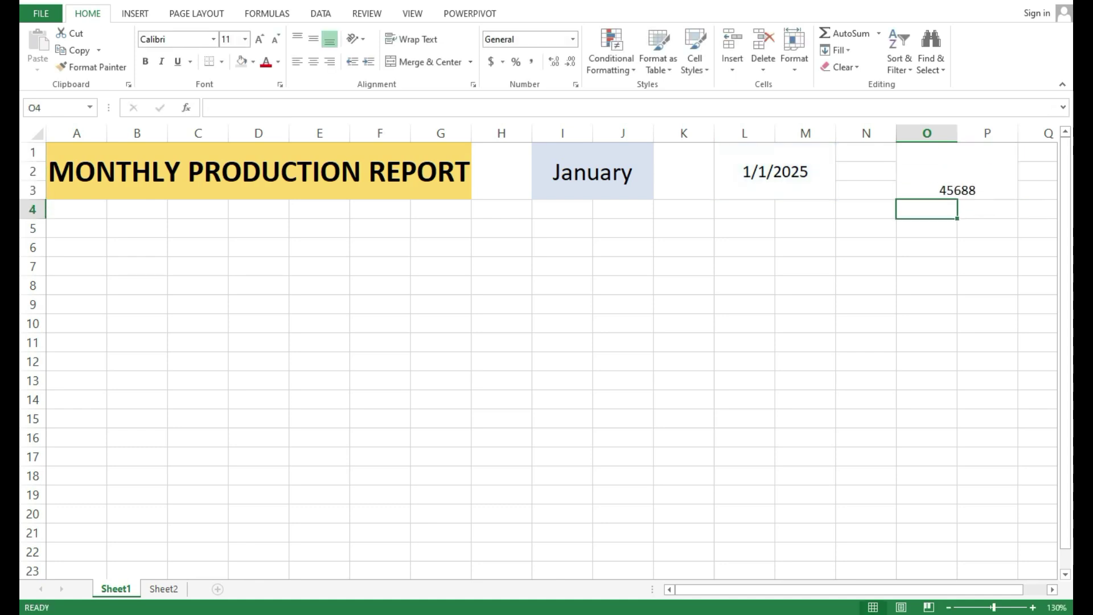
Step: Format the EOMONTH result in O1:P3 as Short Date
left_click(988, 134)
left_click(967, 173)
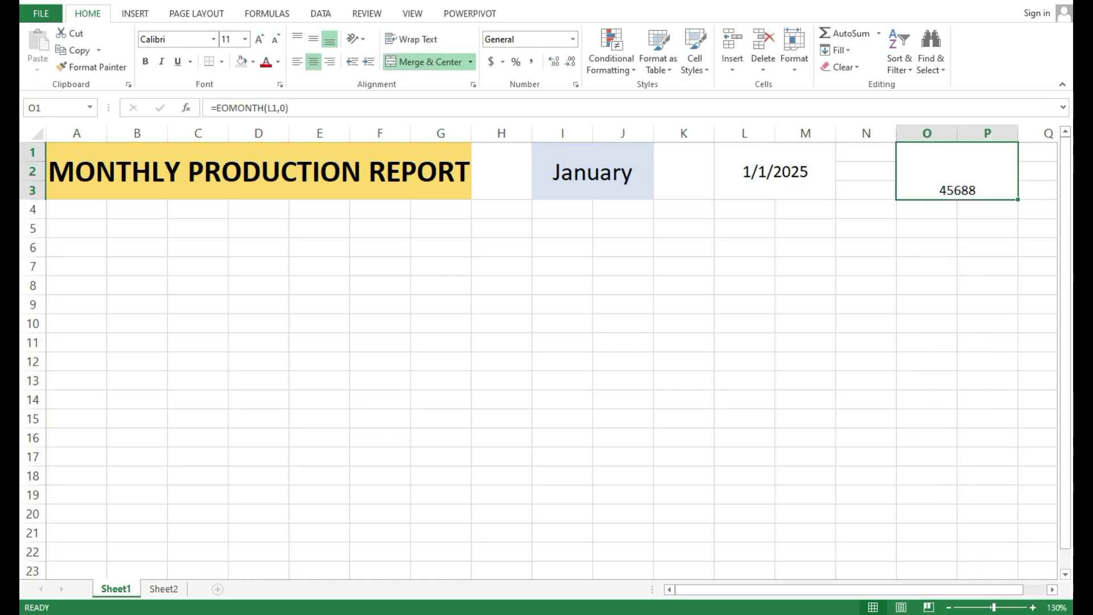
left_click(573, 39)
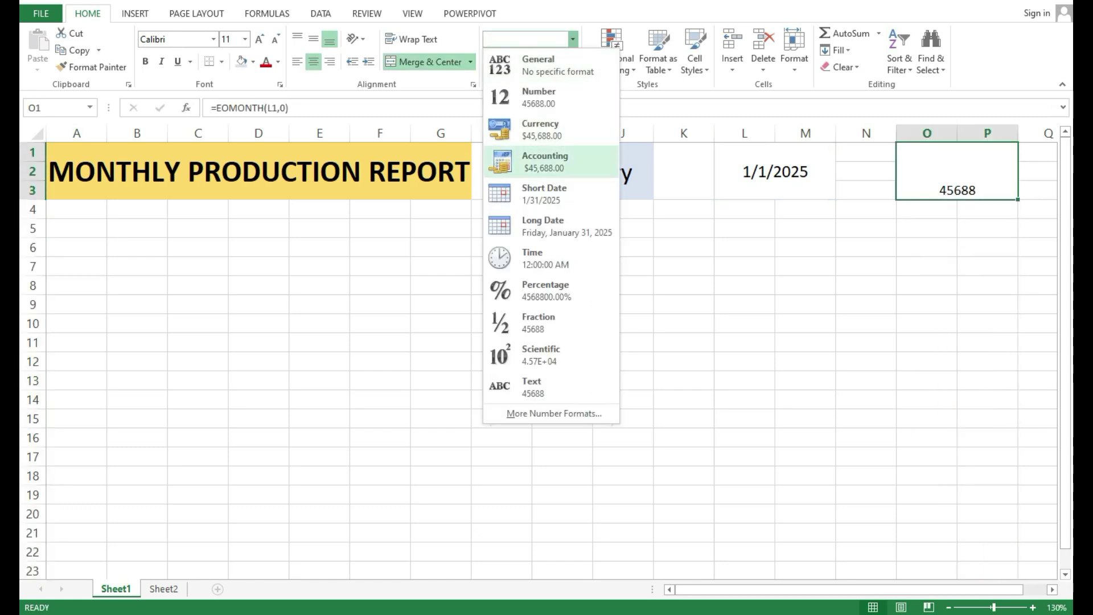
left_click(506, 188)
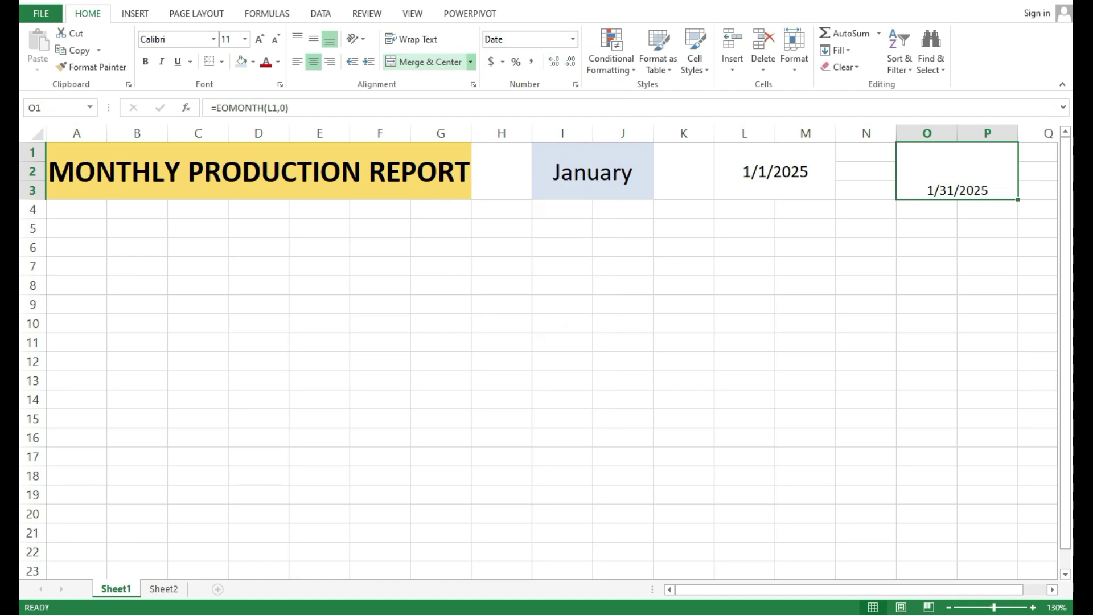
Step: Middle-align the end date in O1:P3 vertically and increase its font size to 14, matching the start date
left_click(313, 39)
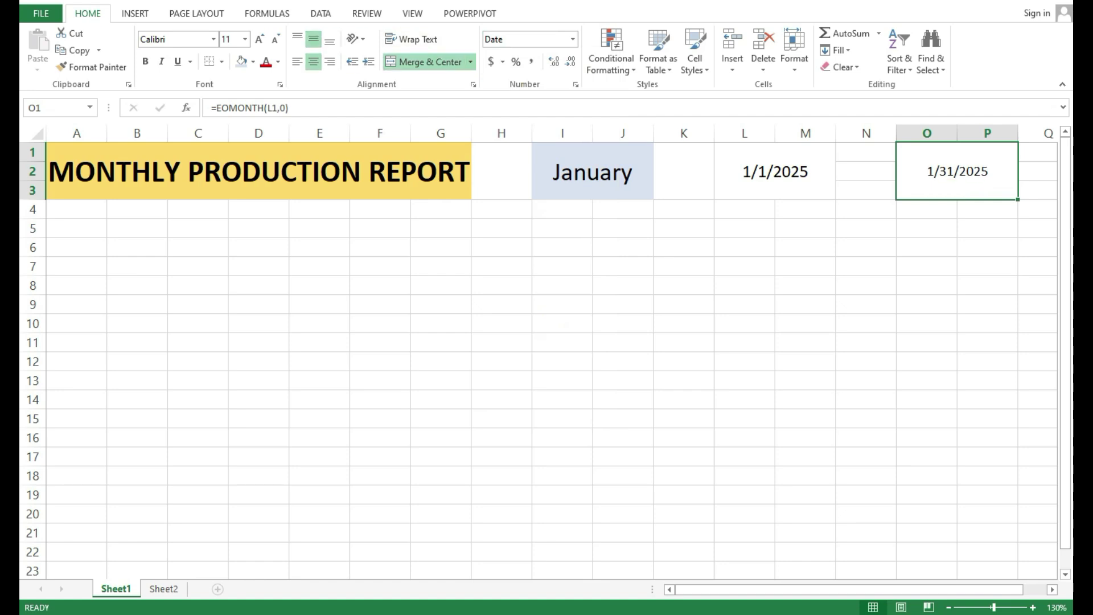
left_click(259, 39)
left_click(259, 39)
left_click(775, 171)
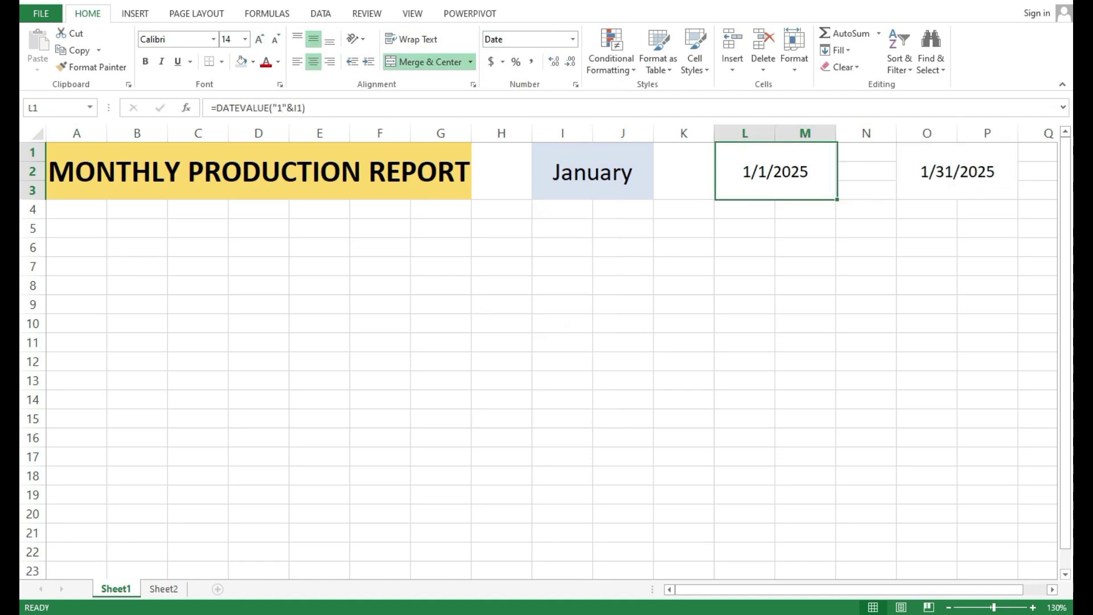
left_click(957, 171)
Step: Fill both date cells, L1:M3 and O1:P3, with the darkest green theme color
left_click(776, 172)
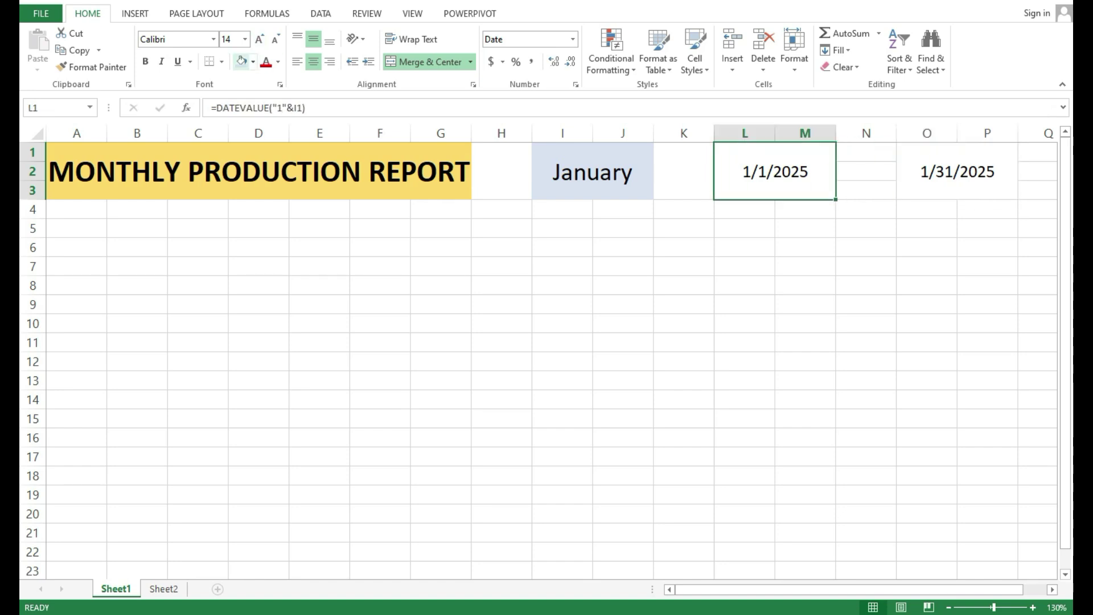
left_click(253, 61)
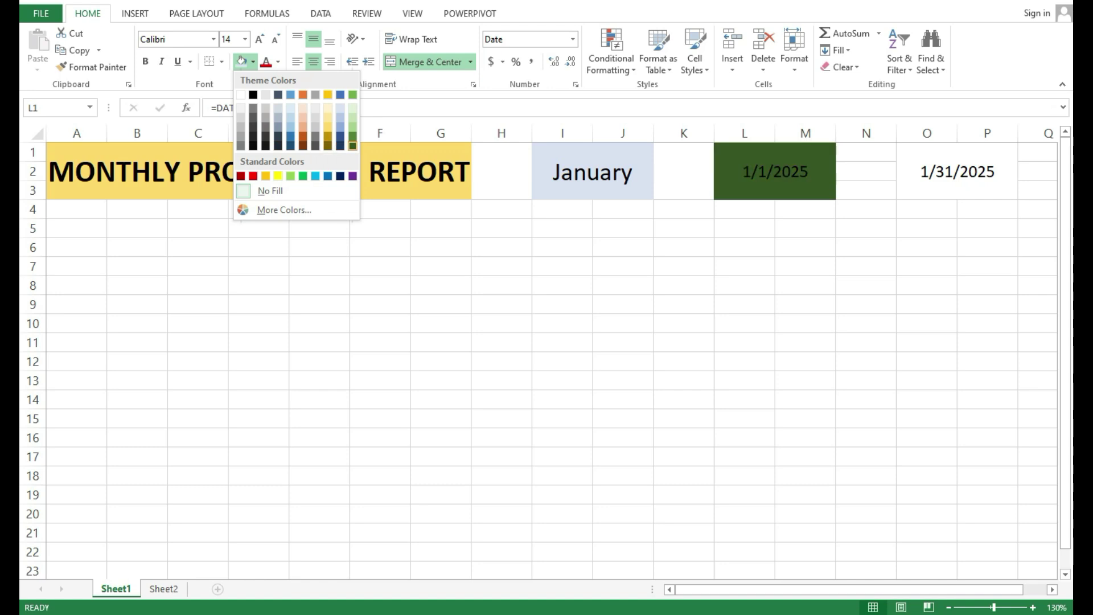
left_click(352, 147)
left_click(957, 171)
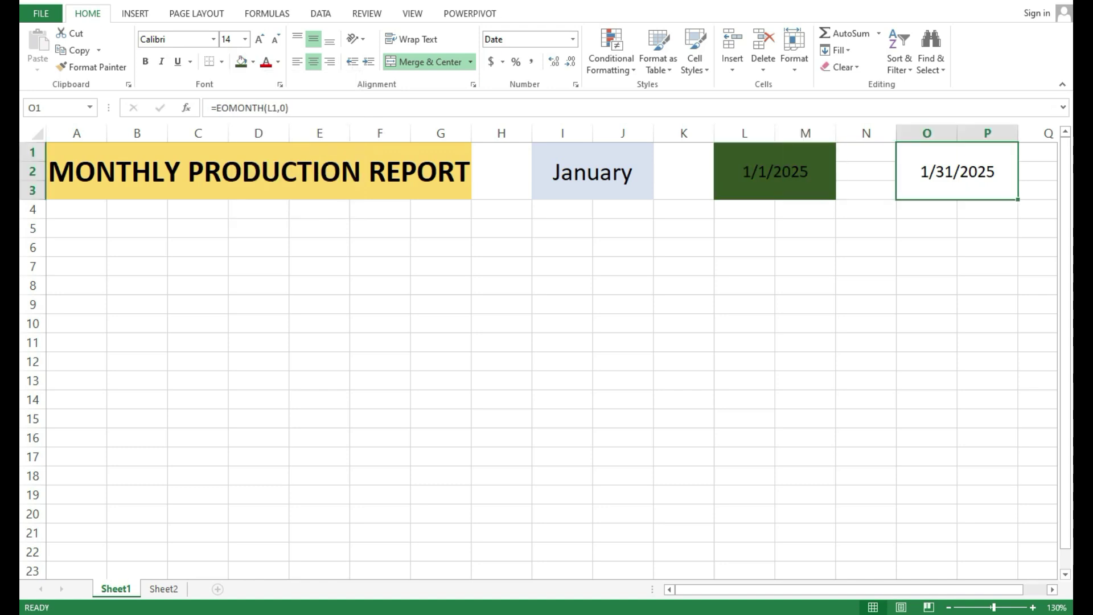
left_click(240, 62)
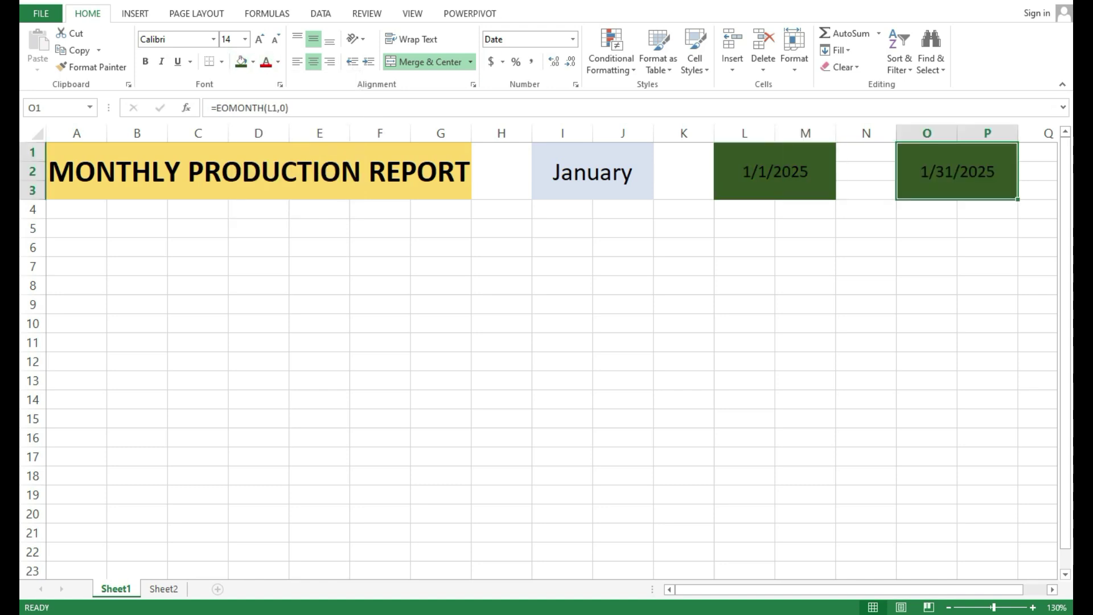
Step: Change the font color of both date cells, L1:M3 and O1:P3, to white
left_click(775, 171)
left_click(278, 61)
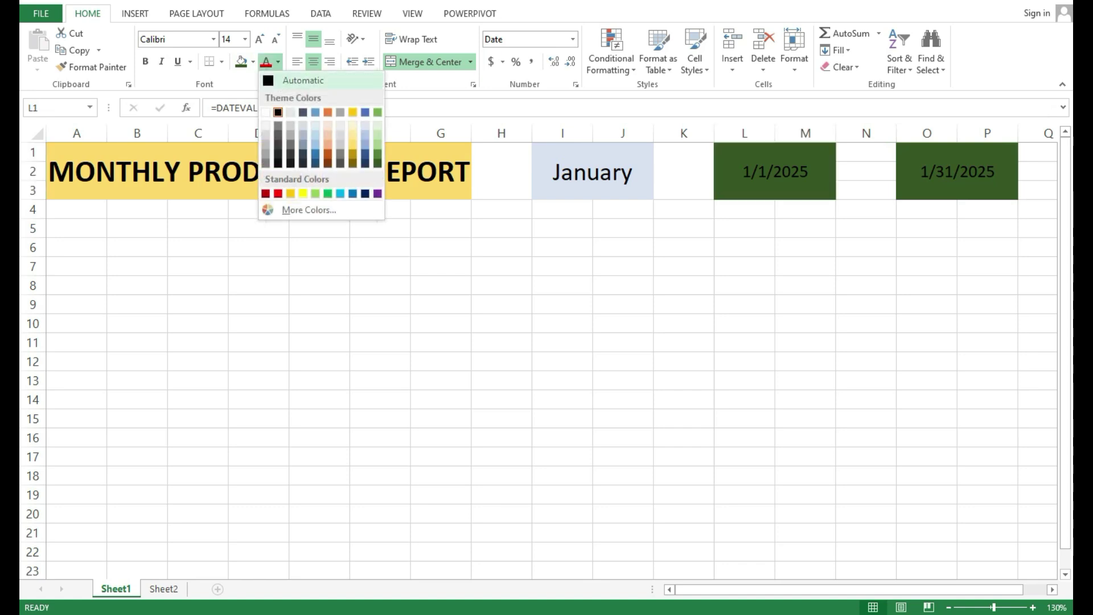
left_click(267, 105)
left_click(957, 171)
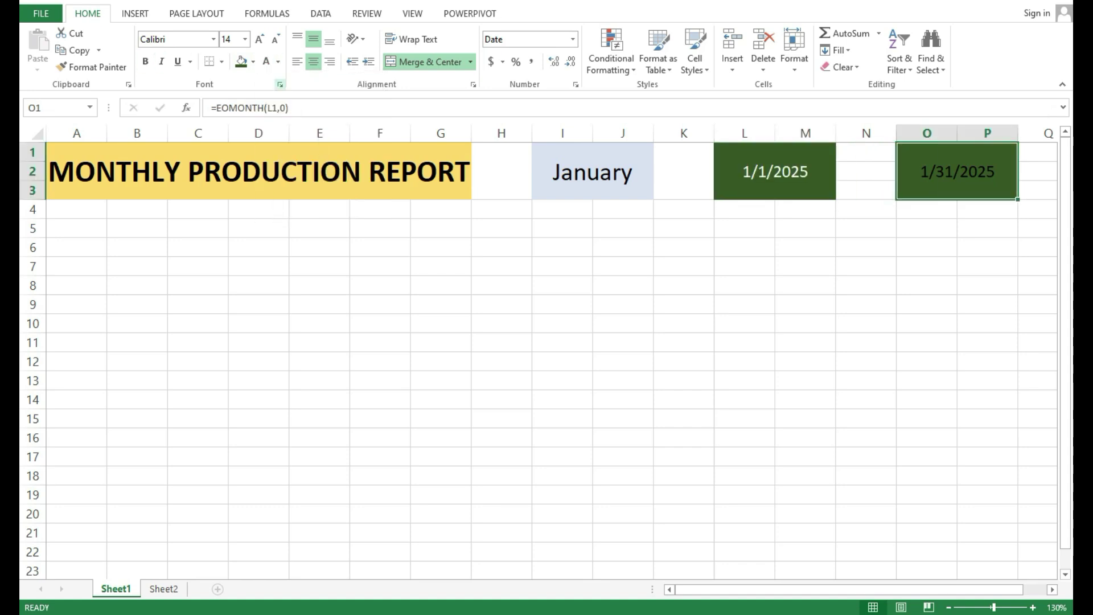
left_click(266, 62)
left_click(562, 248)
Step: Test the start and end date formulas by switching the month drop-down to February
left_click(592, 171)
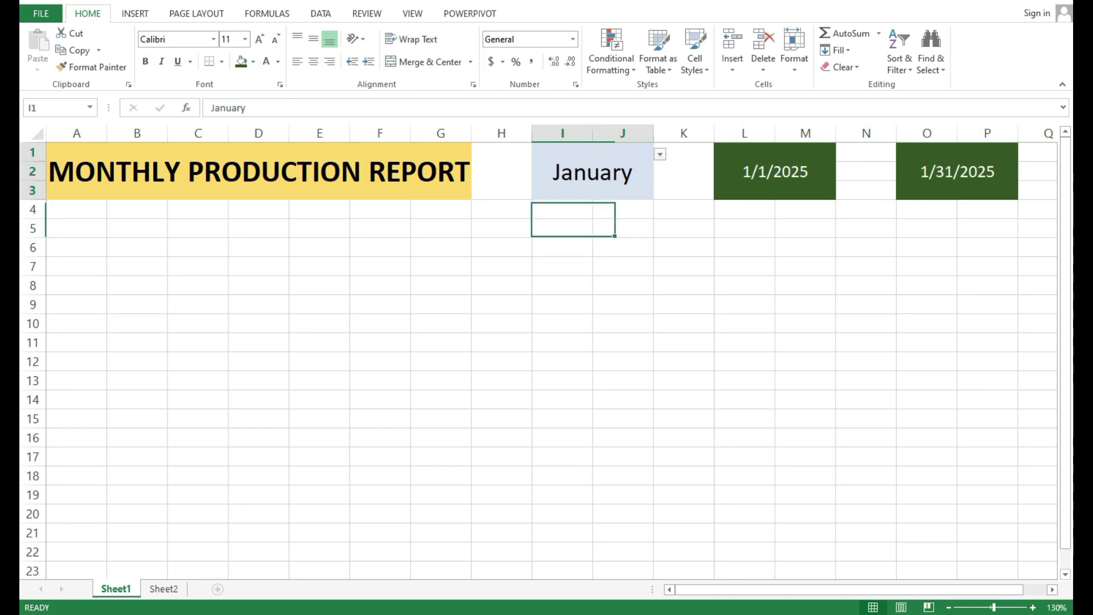
left_click(660, 155)
left_click(541, 181)
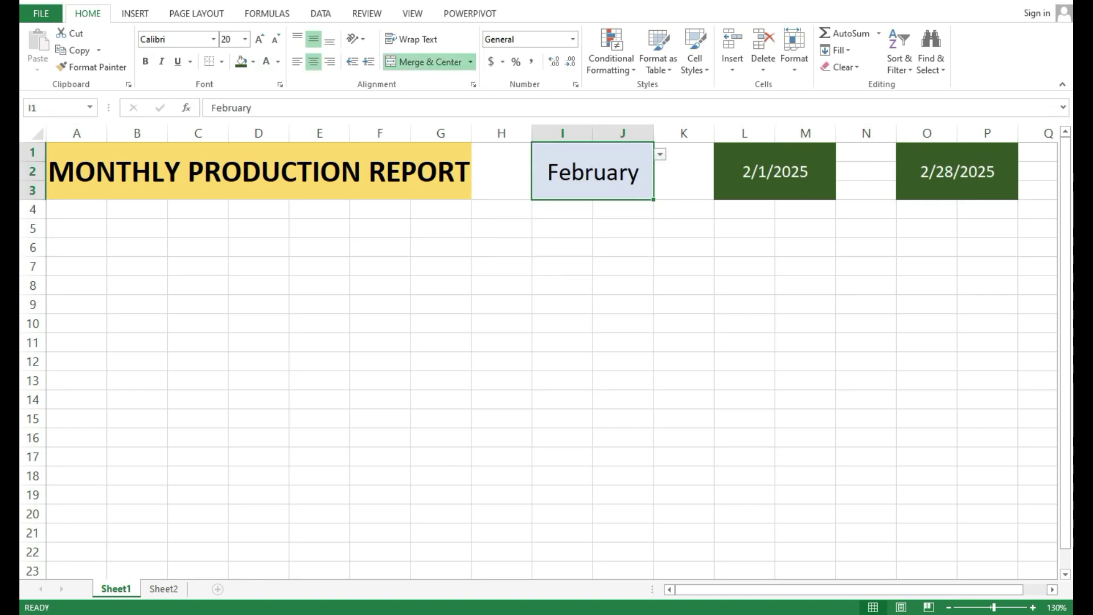
Step: Change the fill of the end date cell O1:P3 to the darkest orange theme color
left_click(957, 171)
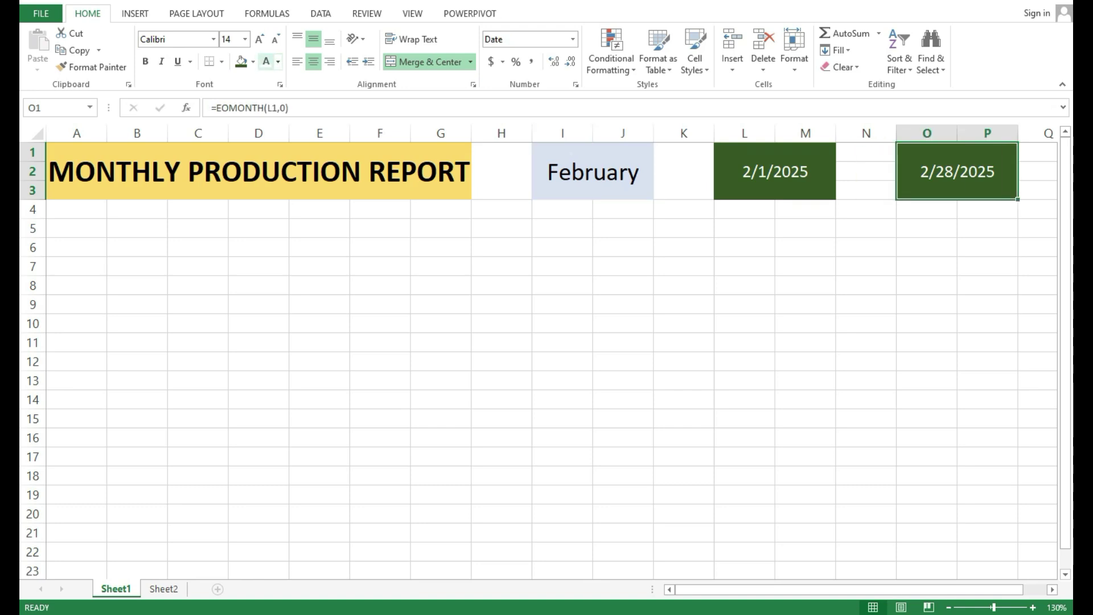
left_click(253, 61)
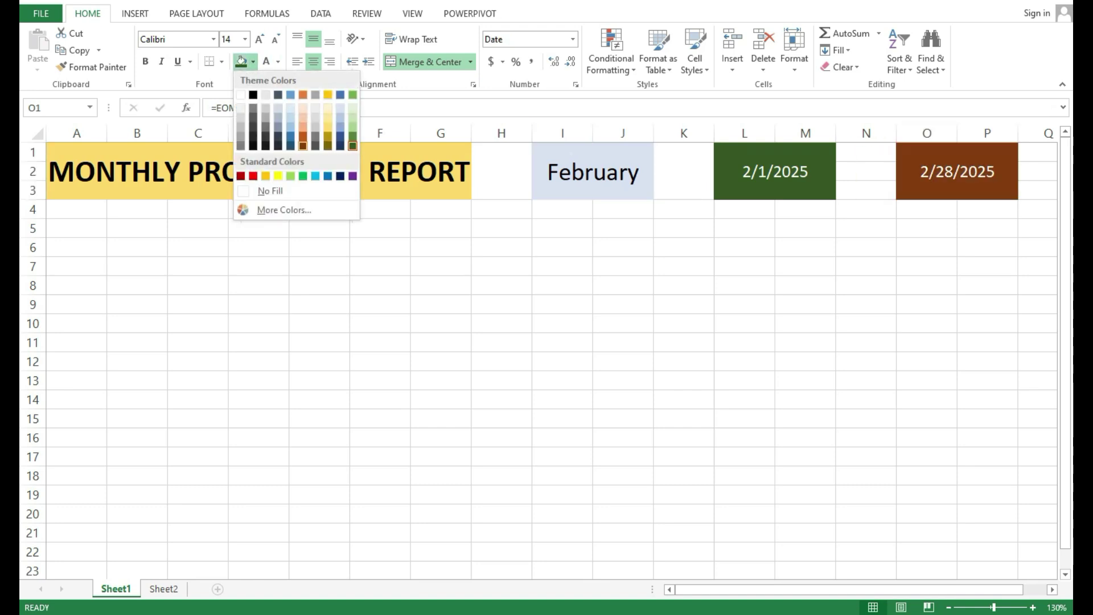
left_click(303, 146)
Step: Test the date cells with July in the month drop-down, and set the month back to January
left_click(592, 170)
left_click(660, 154)
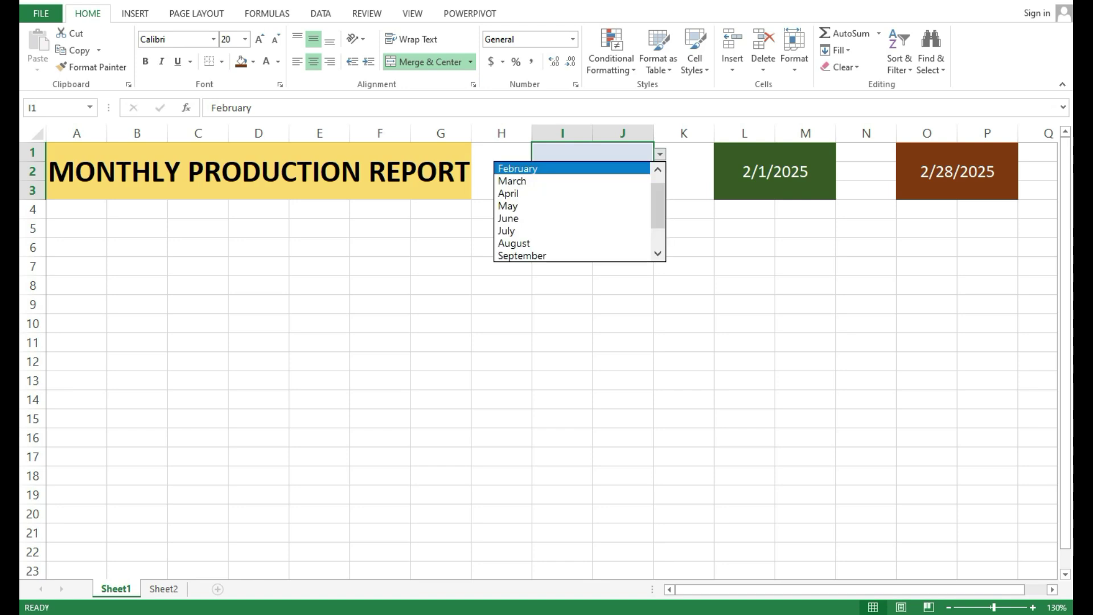
left_click(506, 231)
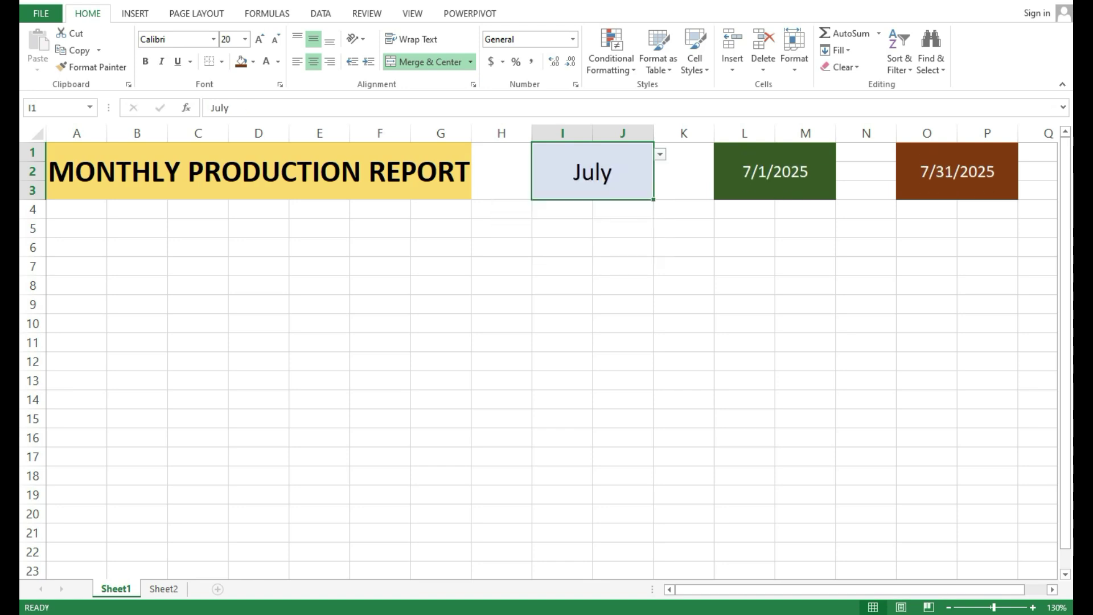
left_click(660, 154)
scroll(569, 181, "up", 2)
left_click(529, 168)
left_click(380, 286)
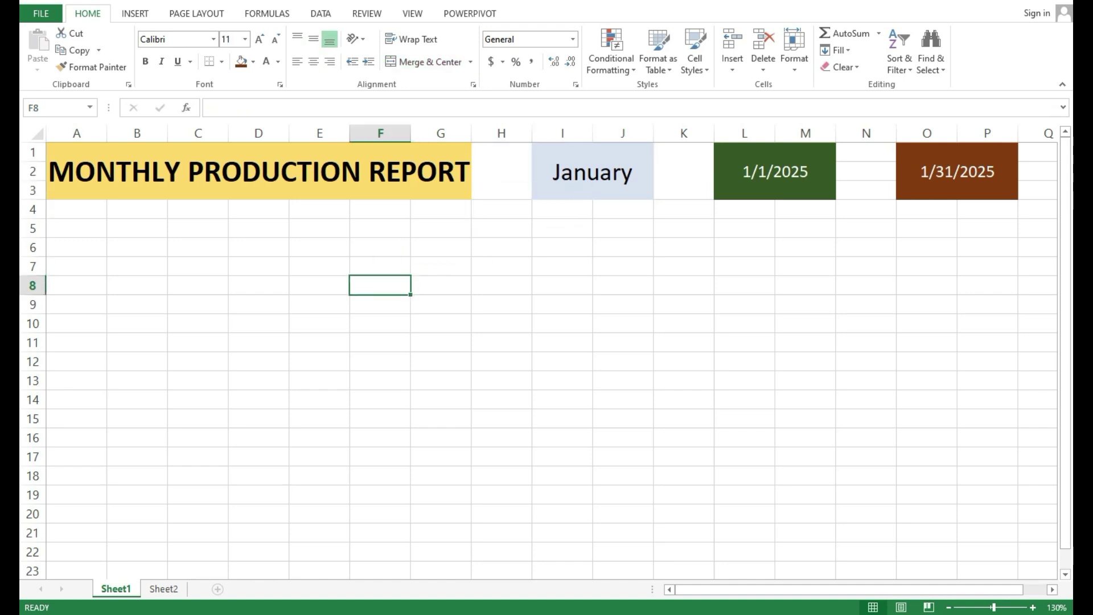
Step: Enter the heading Production in cell A5
left_click(76, 248)
left_click(76, 210)
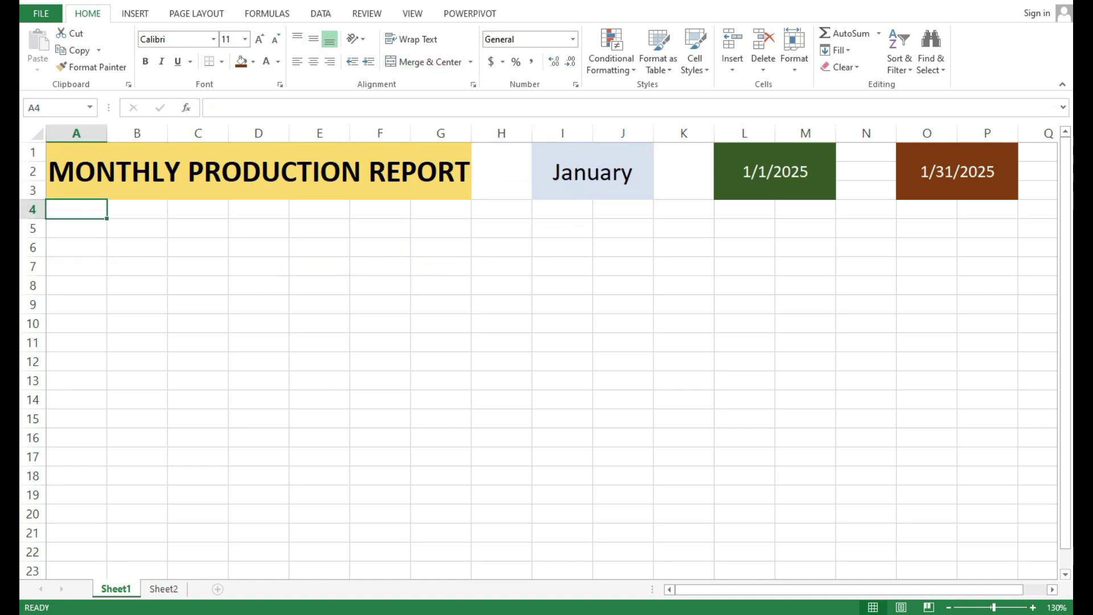
left_click(76, 228)
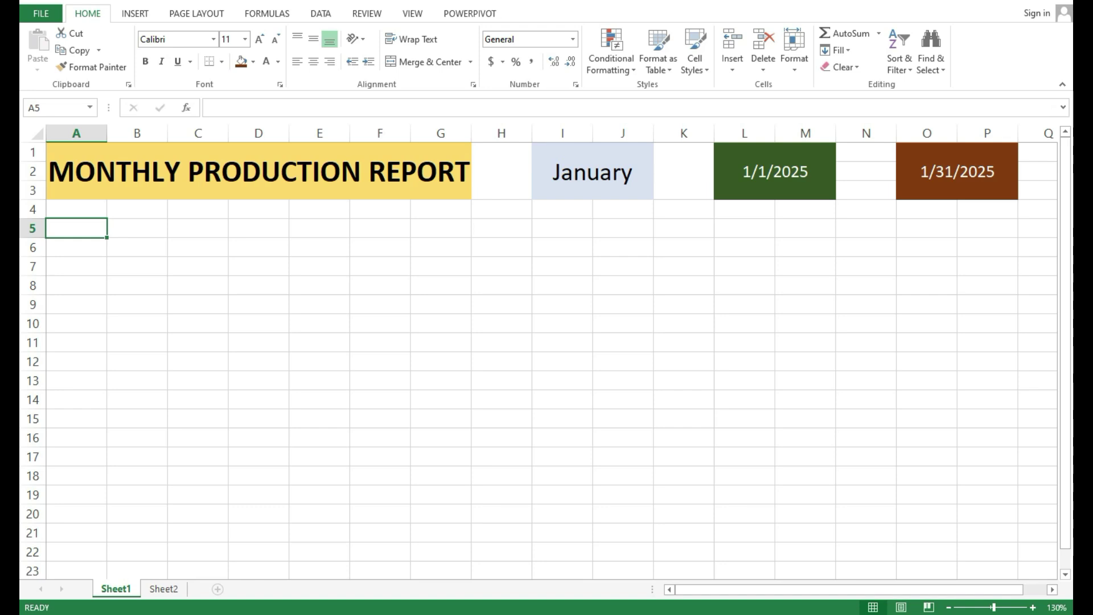
type("Pr")
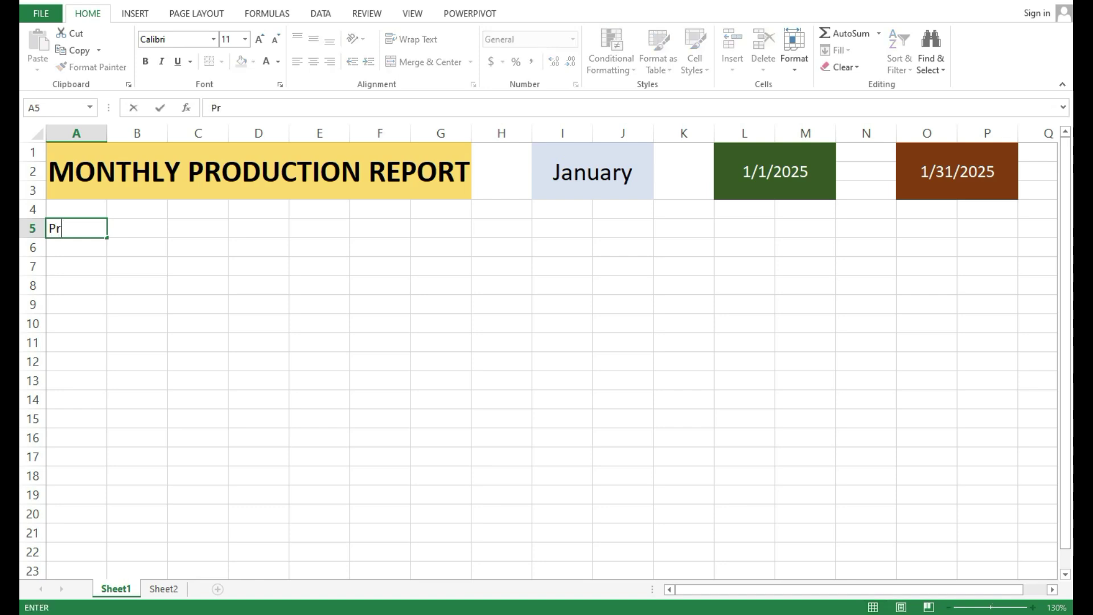
type("oduction")
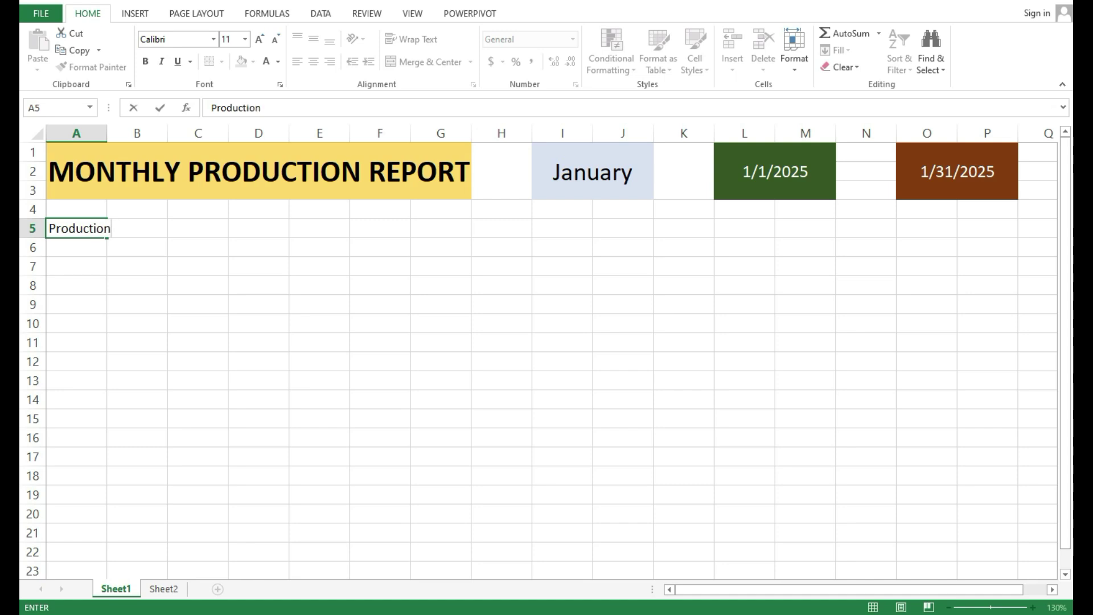
key("Return")
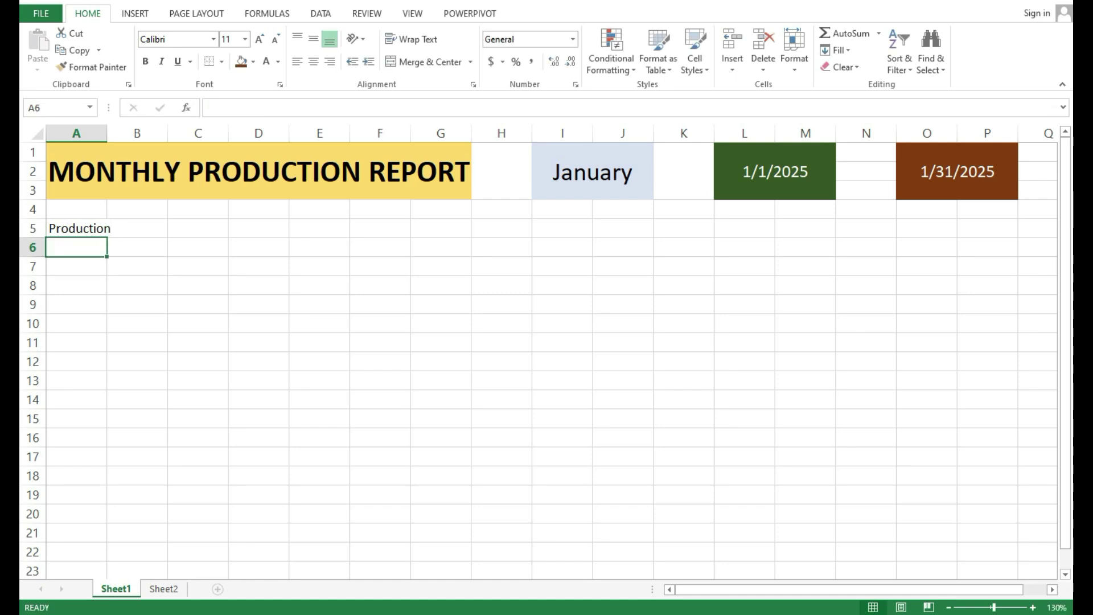
Step: List the products Shoes, Slippers, Joggers, Kola Puri and Sandel in A6:A10 under the Production heading
type("Shoes")
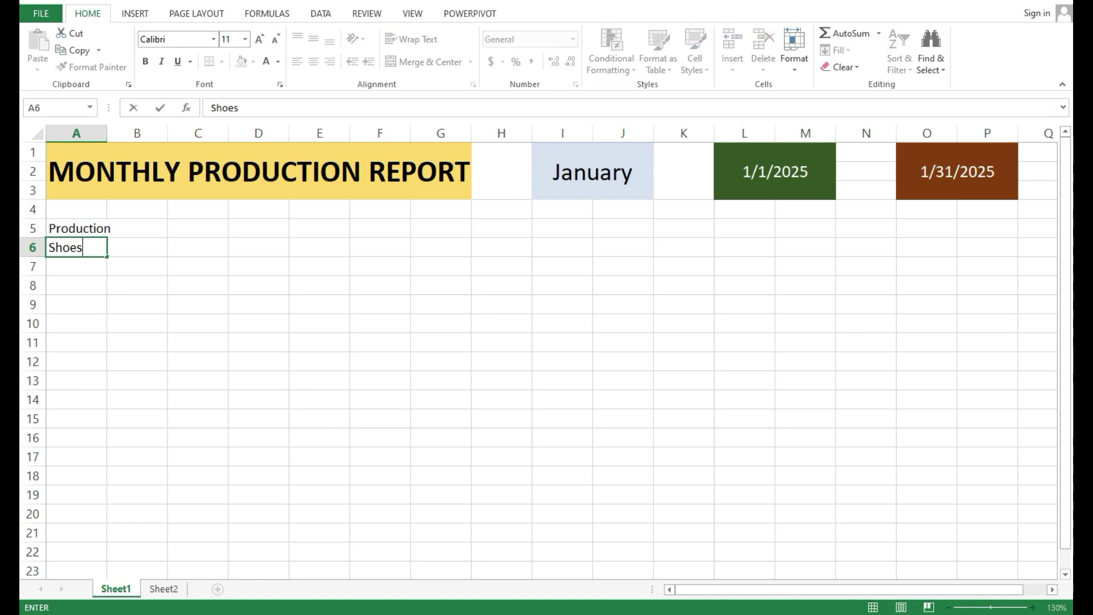
key("Return")
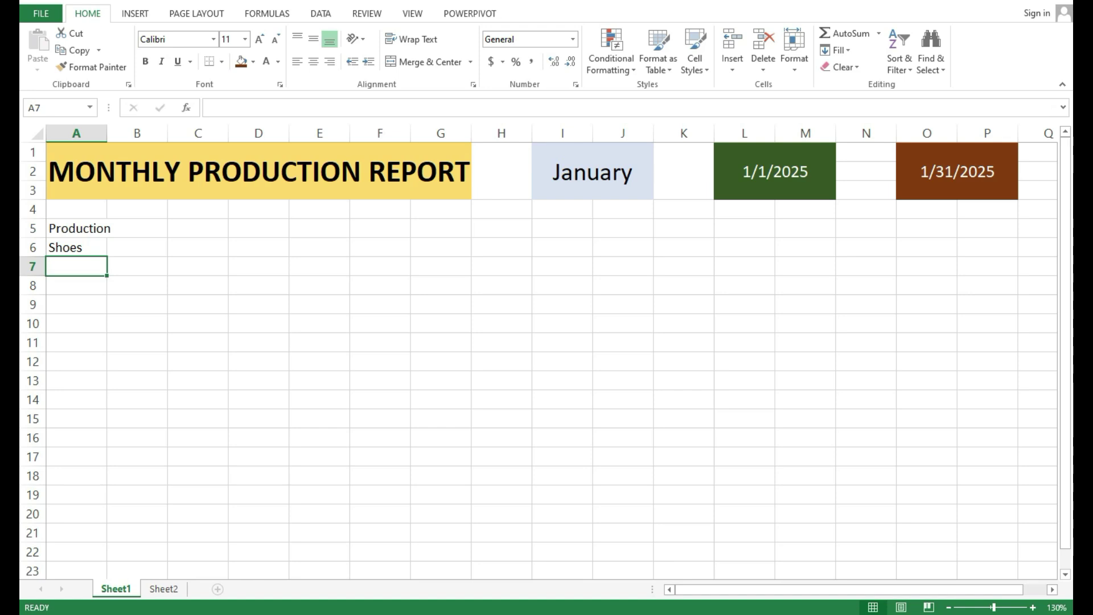
type("Slipp")
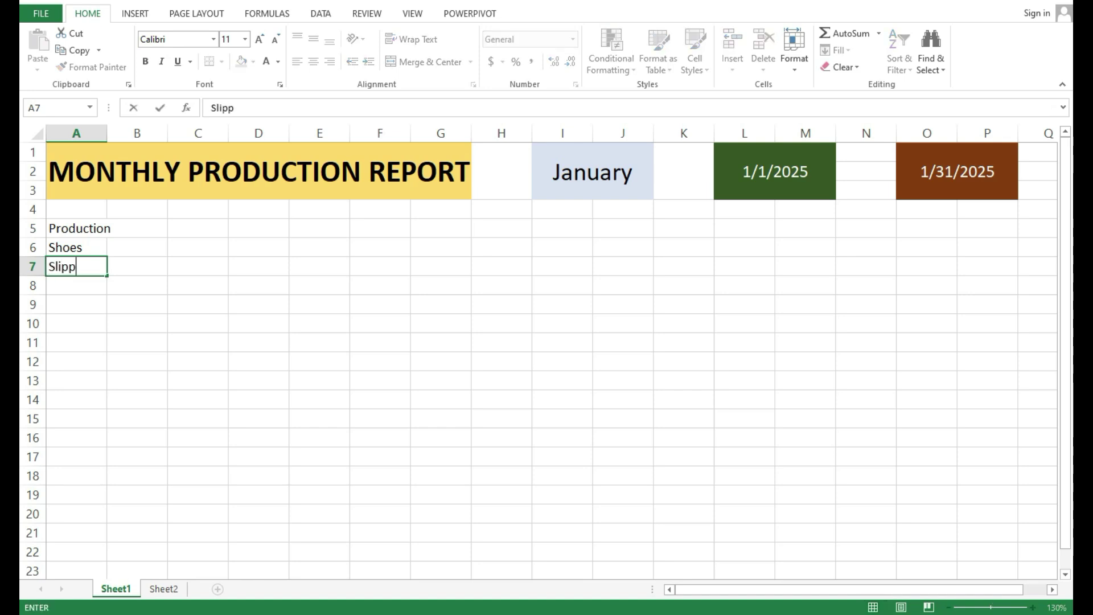
type("ers")
key("Return")
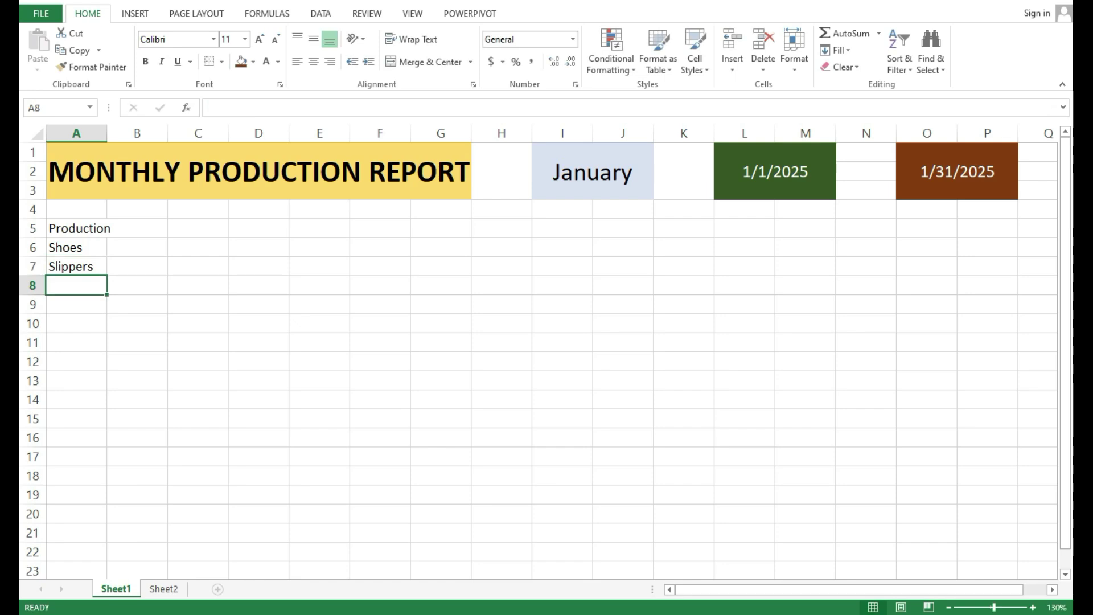
type("Joggers")
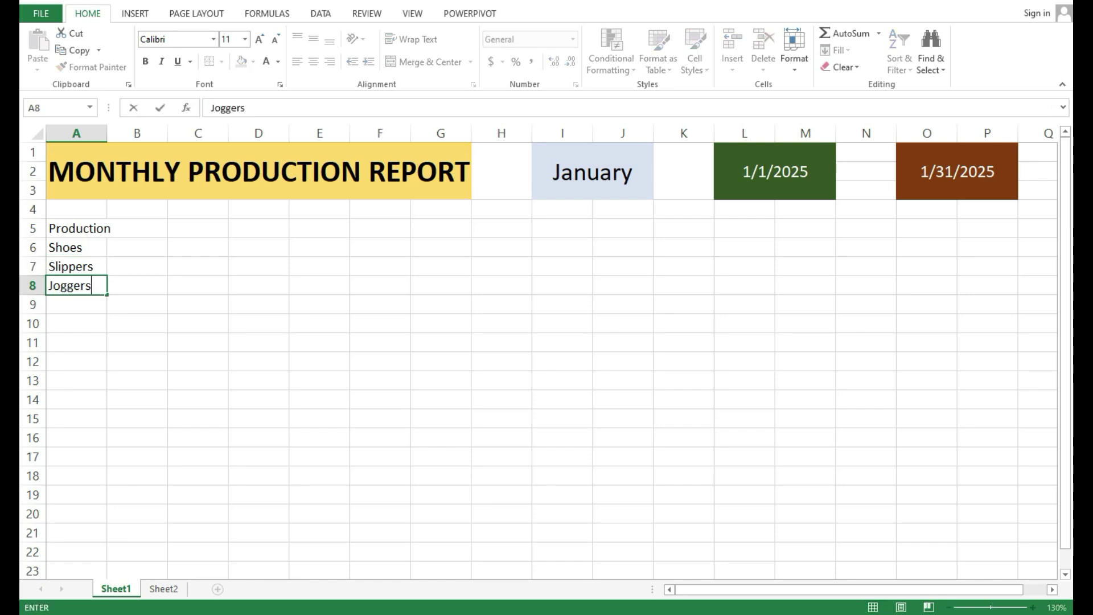
key("Return")
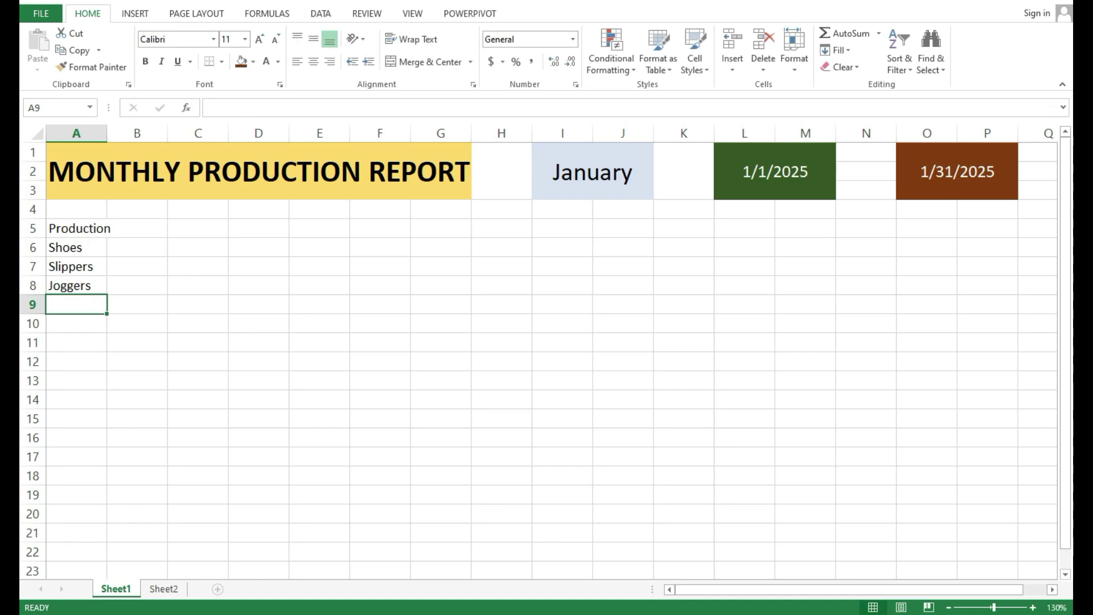
type("Ko")
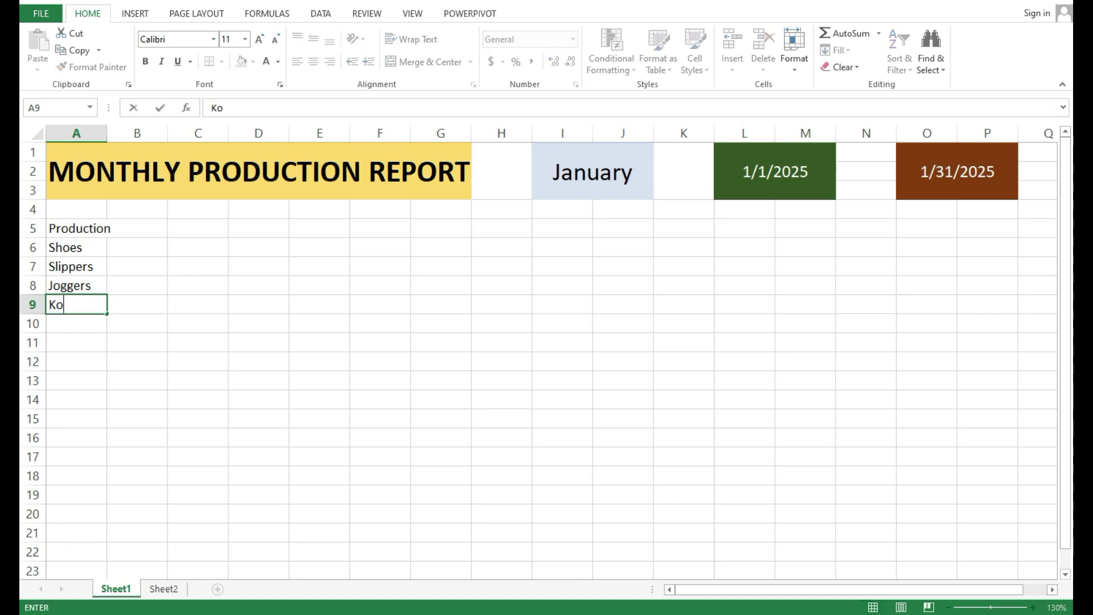
type("la Puri")
key("Return")
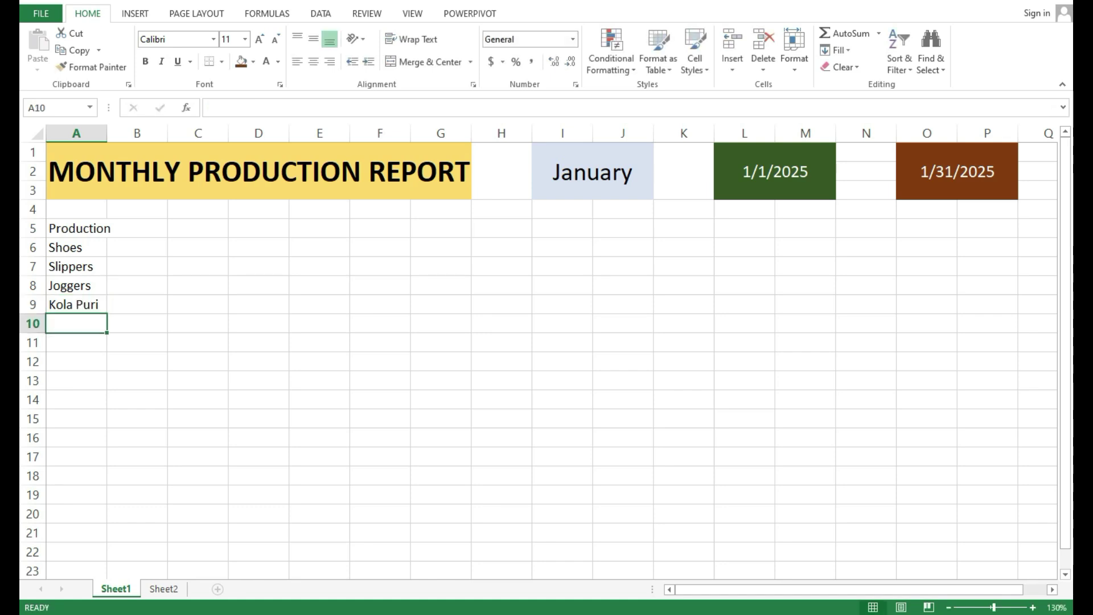
type("S")
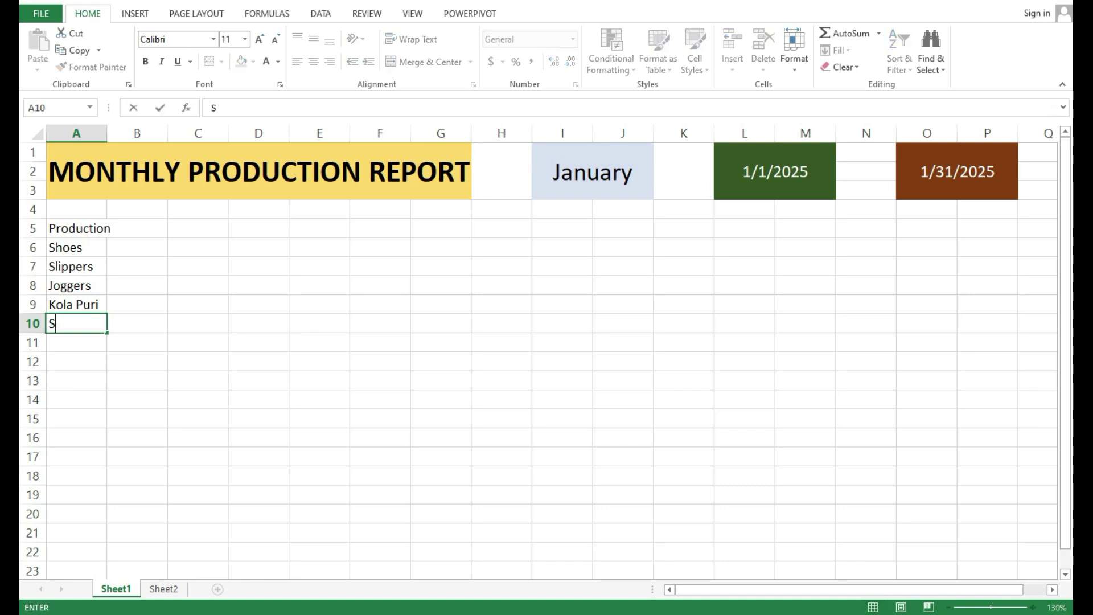
type("andel")
key("Return")
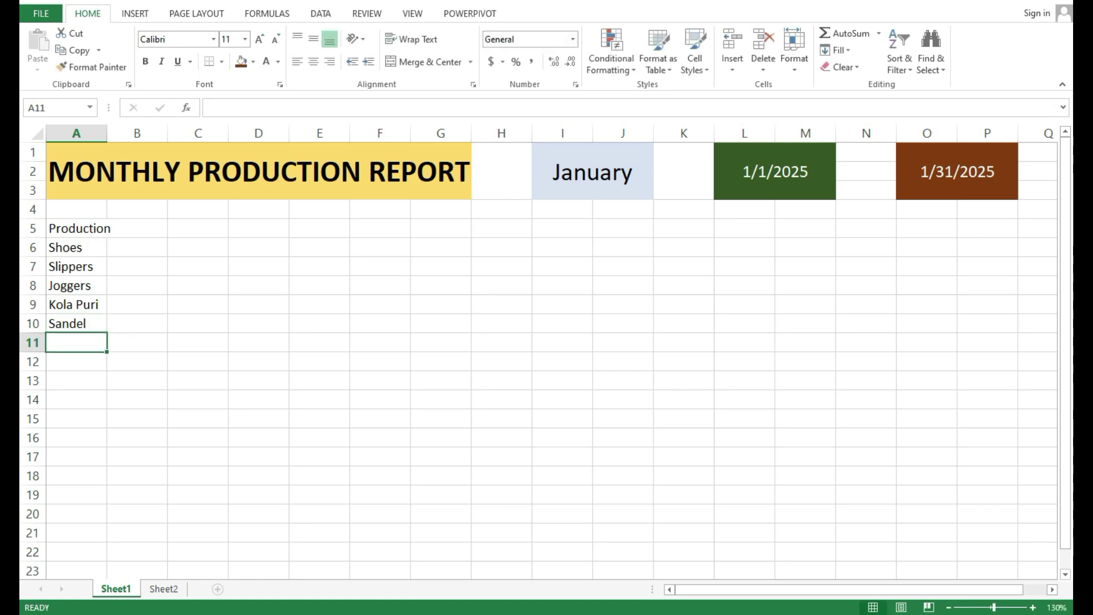
Step: Widen column A slightly so the Production heading fits inside its cell
left_click(76, 247)
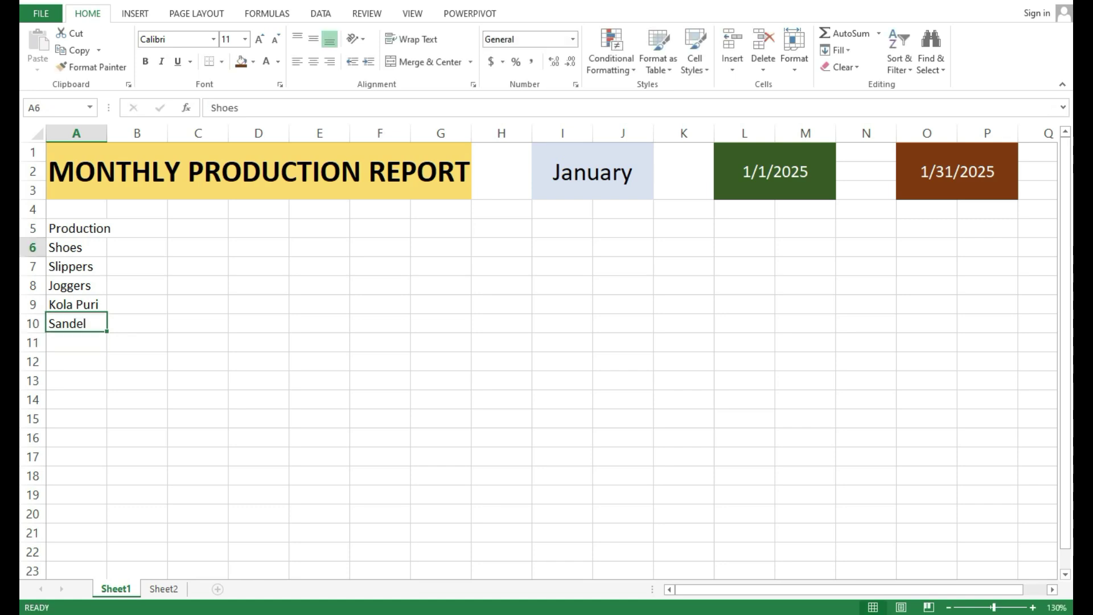
left_click(137, 228)
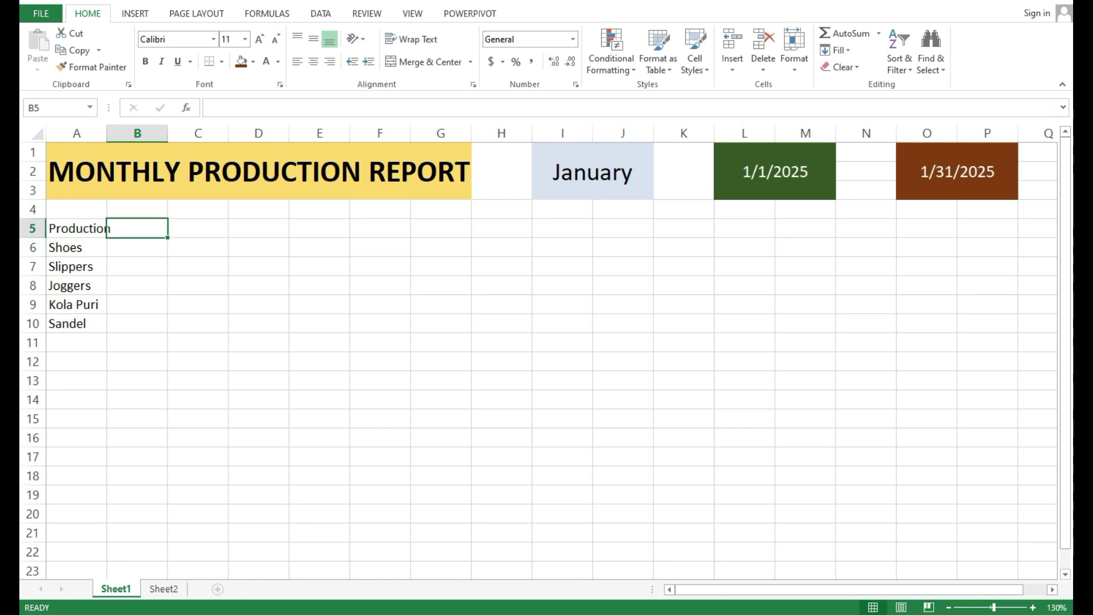
left_click_drag(106, 134, 115, 134)
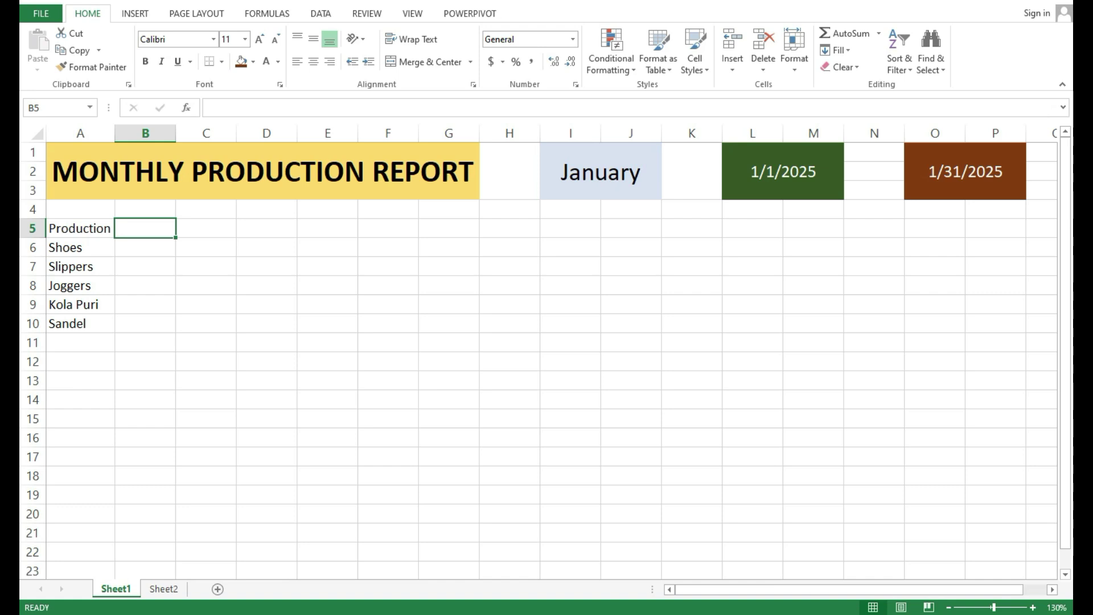
Step: Enter the formula =L1 in B5 to reference the report's start date
type("=")
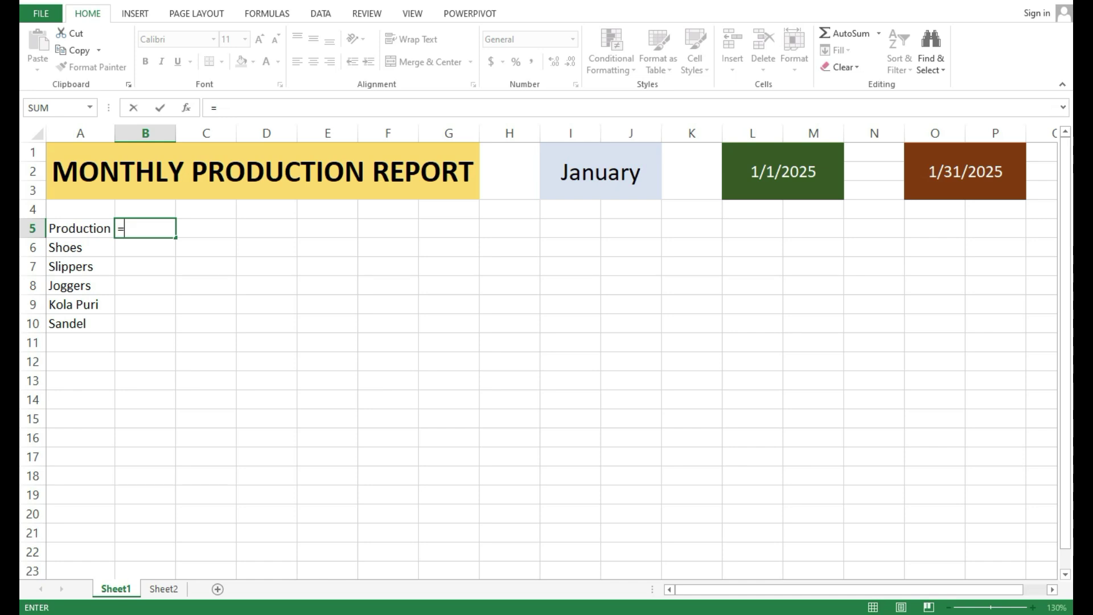
left_click(610, 172)
left_click(783, 172)
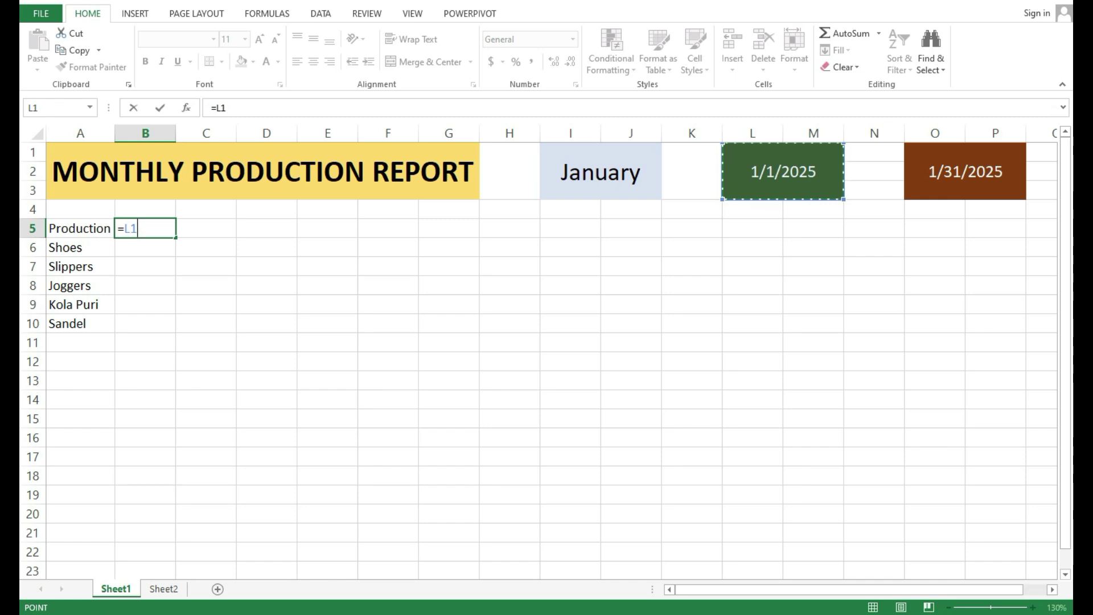
key("Return")
Step: Apply the custom number format d to B5 so that only the day of the date is displayed
left_click(161, 228)
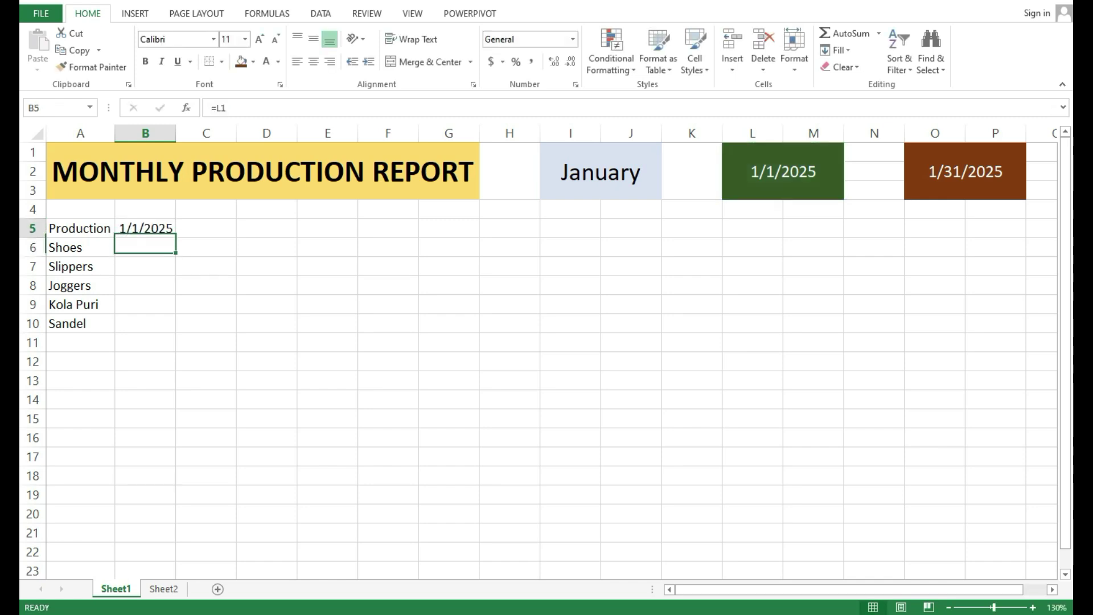
right_click(162, 229)
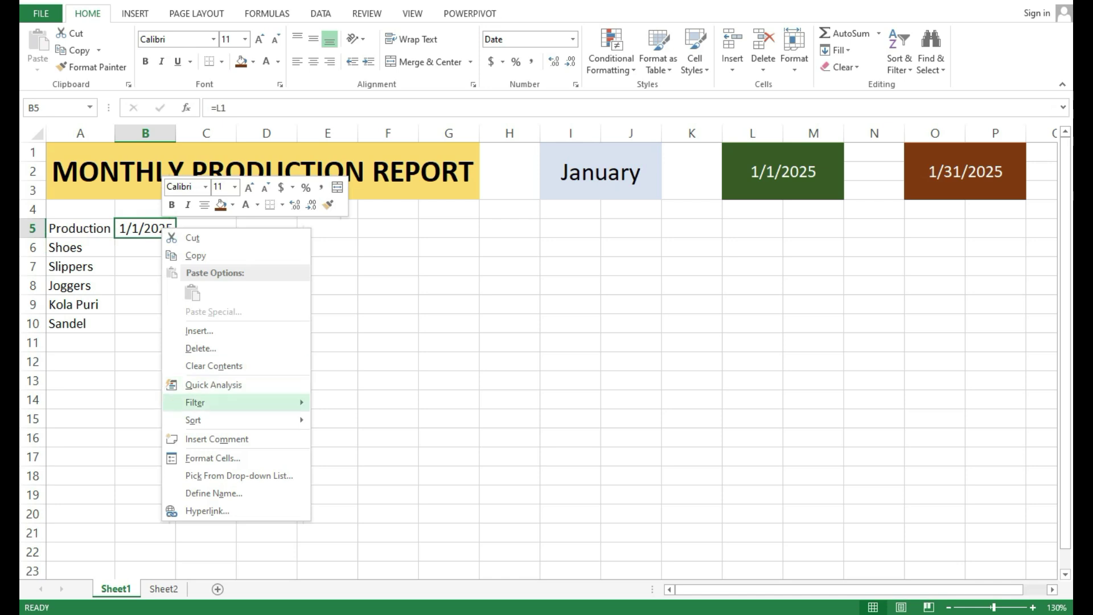
left_click(212, 458)
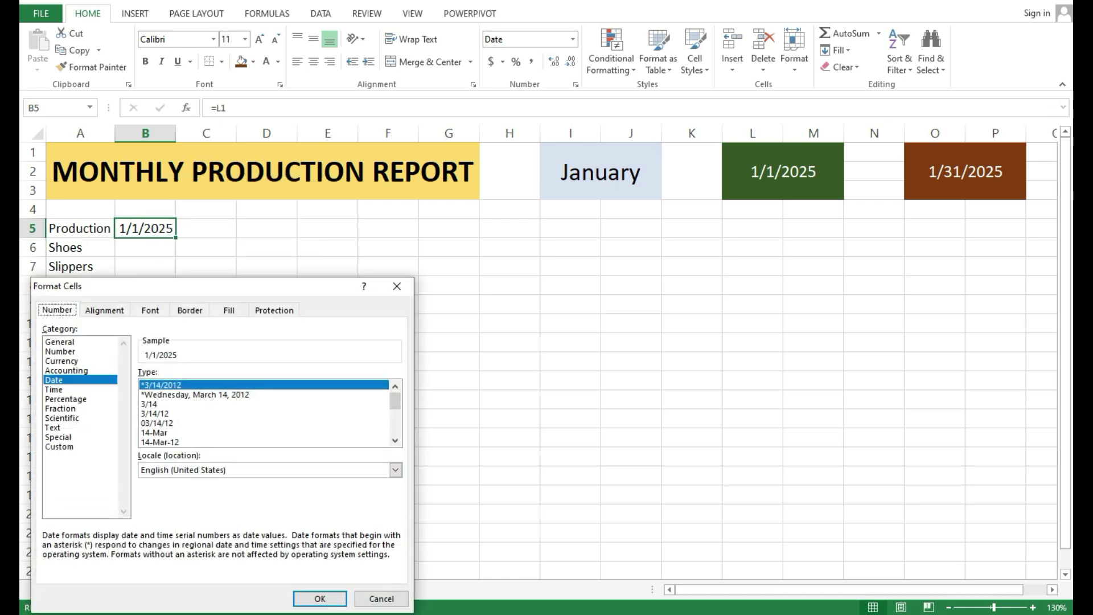
left_click(59, 447)
double_click(157, 386)
left_click(175, 387)
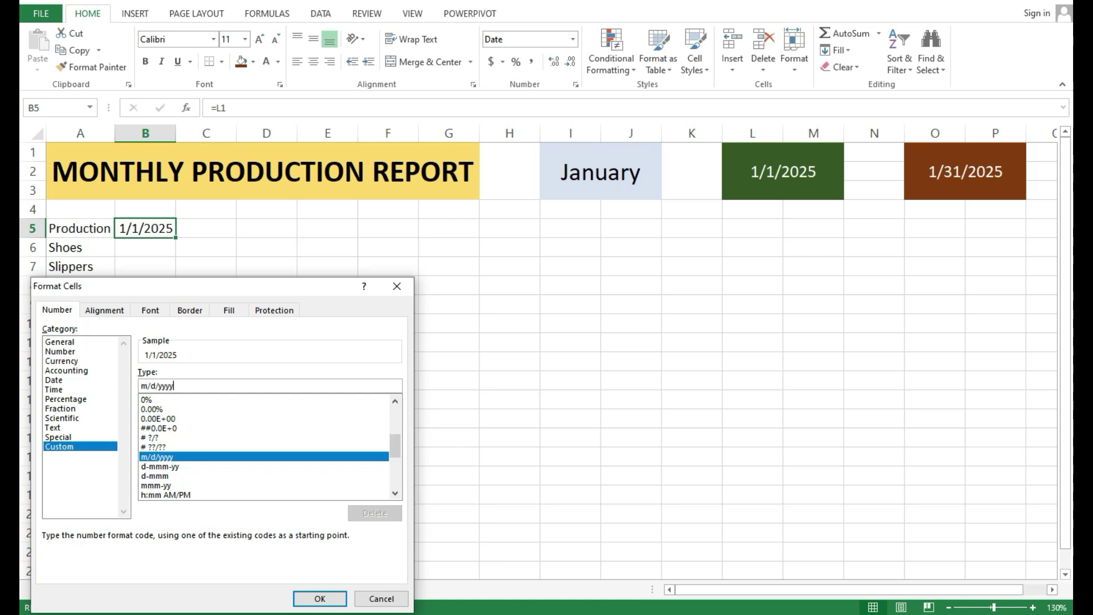
key("BackSpace")
key("BackSpace")
key("BackSpace")
key("BackSpace")
key("BackSpace")
key("BackSpace")
key("BackSpace")
key("BackSpace")
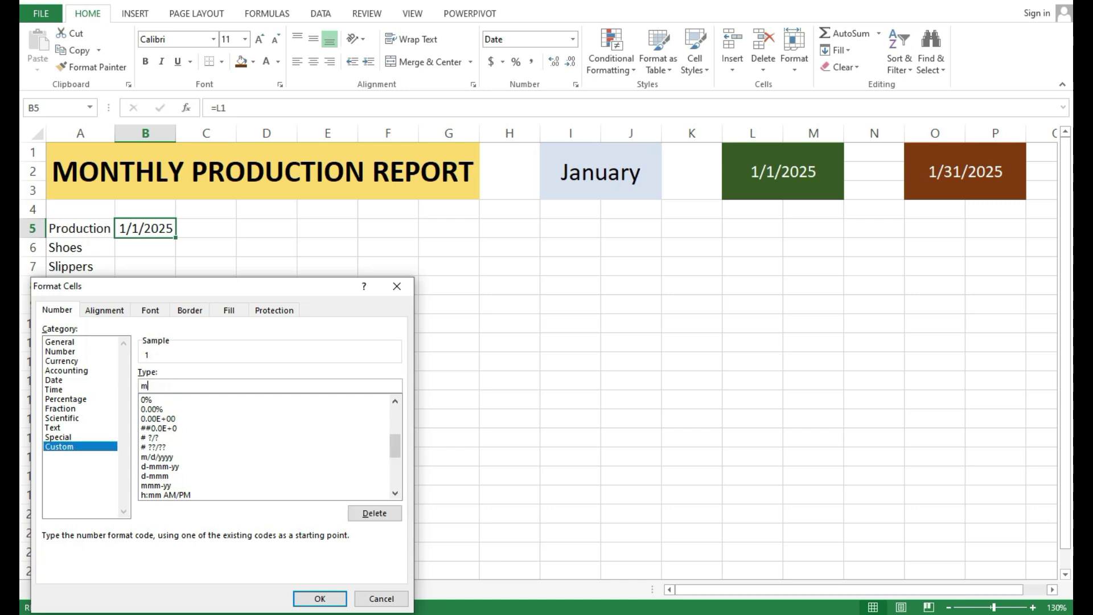
type("d")
key("Return")
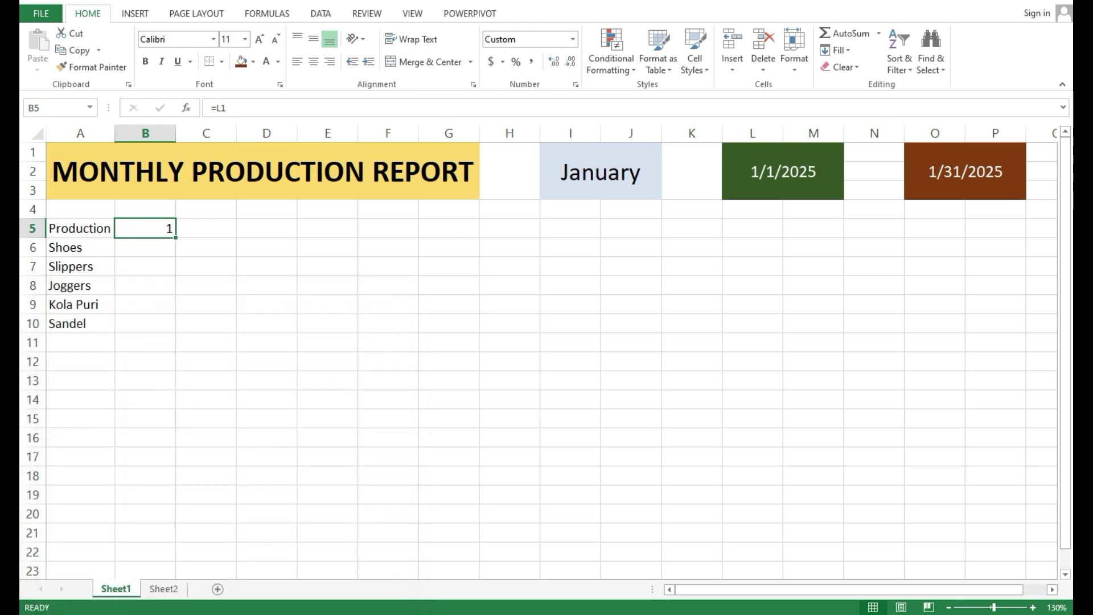
Step: Begin an IF formula in C5 with the logical test B5<O1, comparing the previous day with the end date
left_click(145, 286)
left_click(145, 229)
left_click(206, 229)
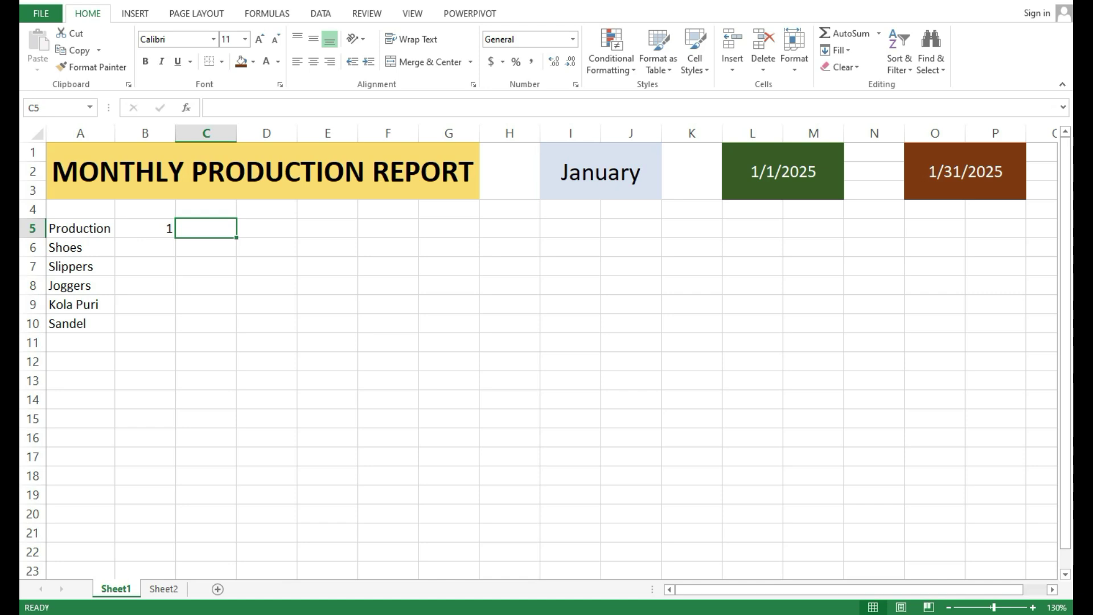
type("=if")
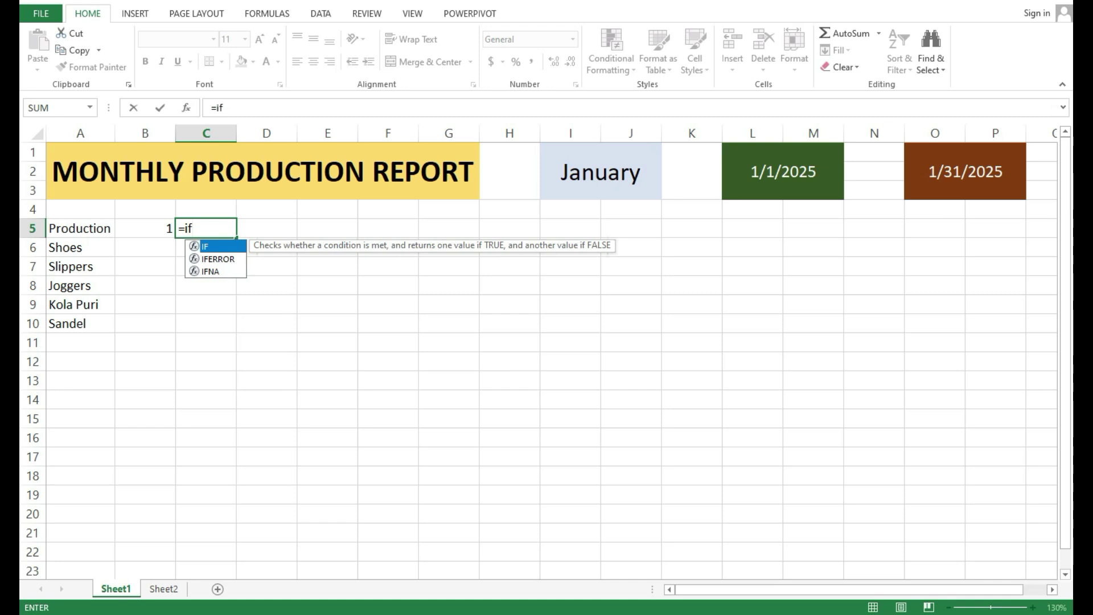
key("Tab")
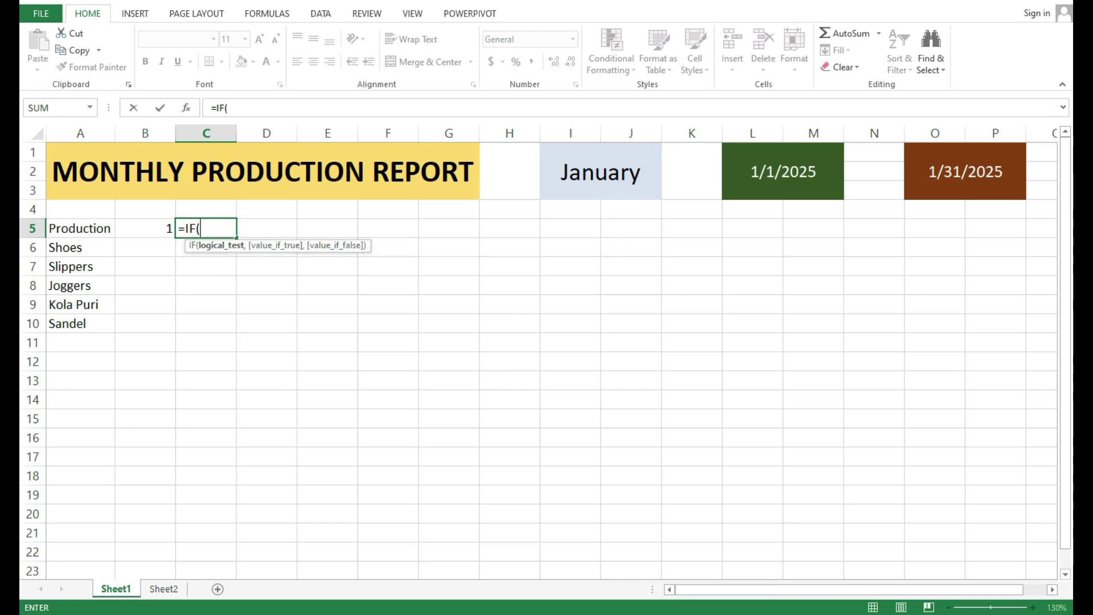
key("Left")
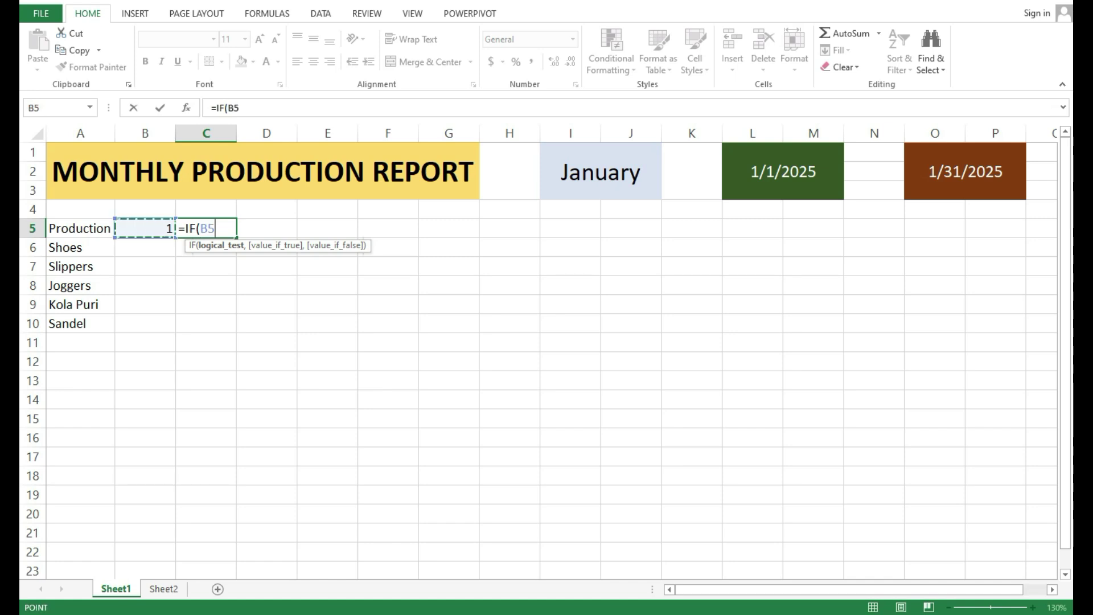
type("<")
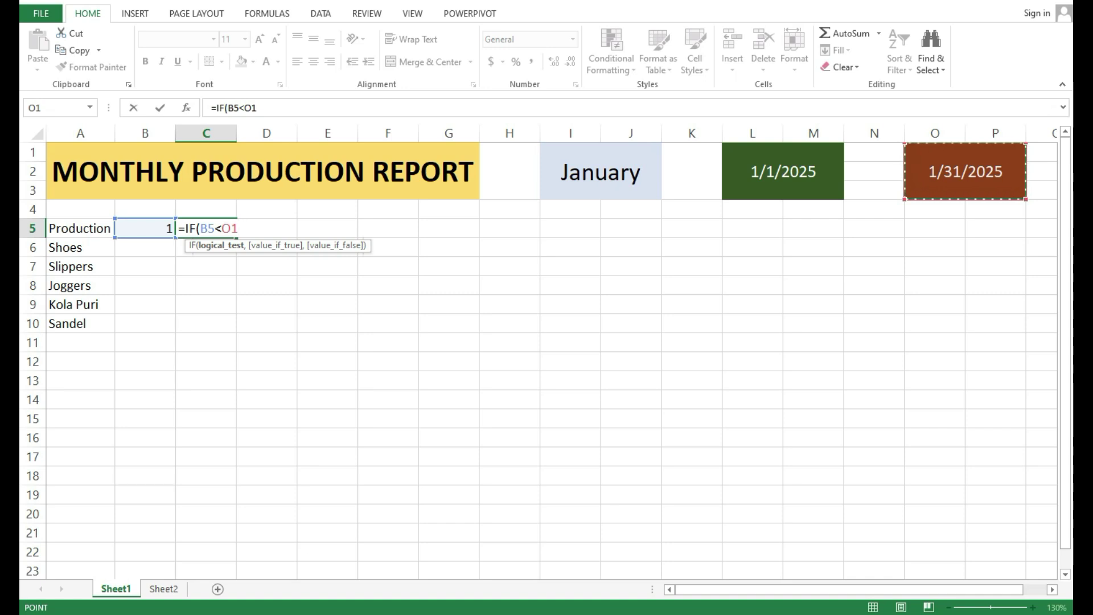
type(",")
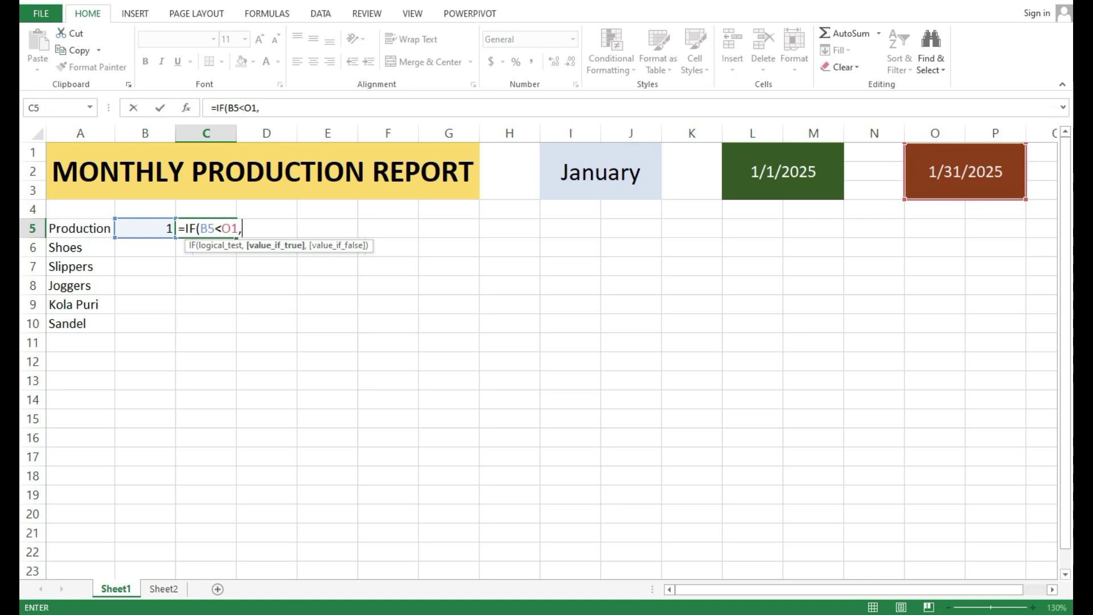
Step: Make the end date reference in the C5 formula absolute as $O$1
key("BackSpace")
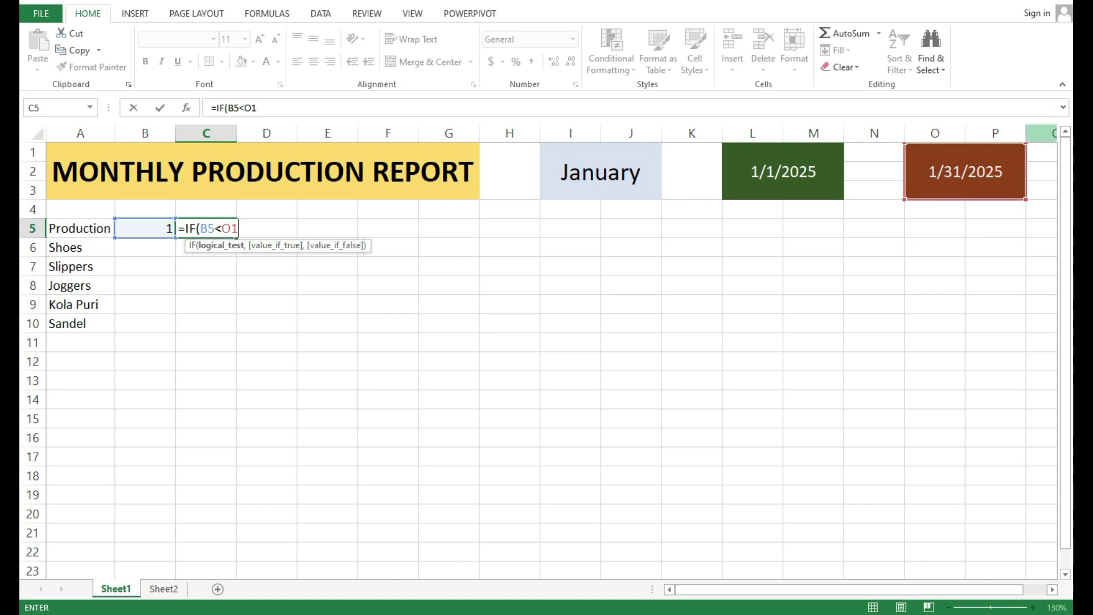
key("shift+Left")
key("shift+Left")
key("F2")
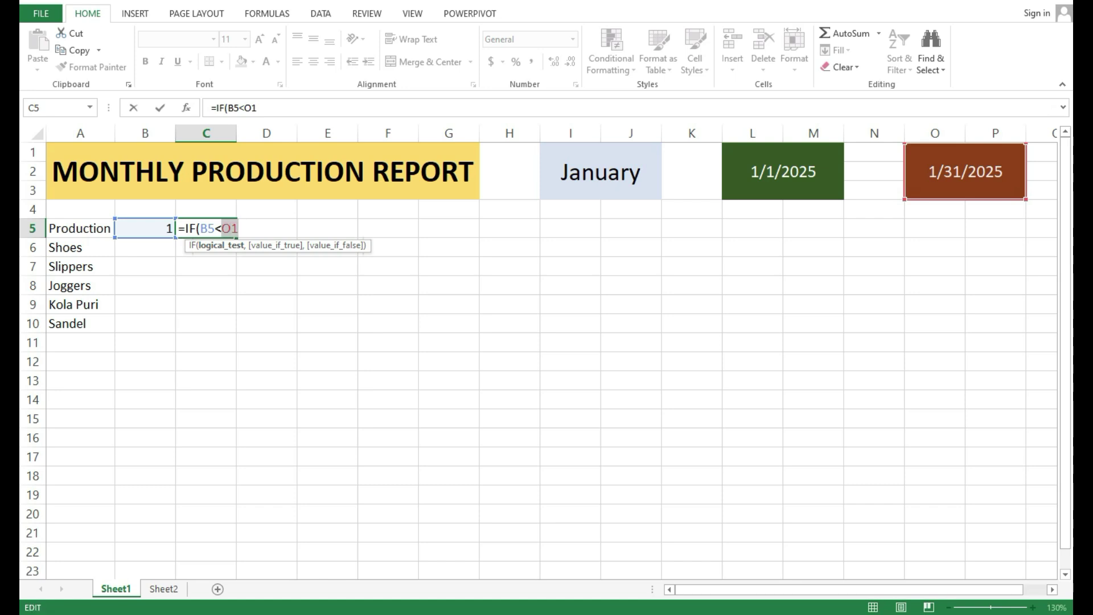
key("F4")
key("Right")
type(",")
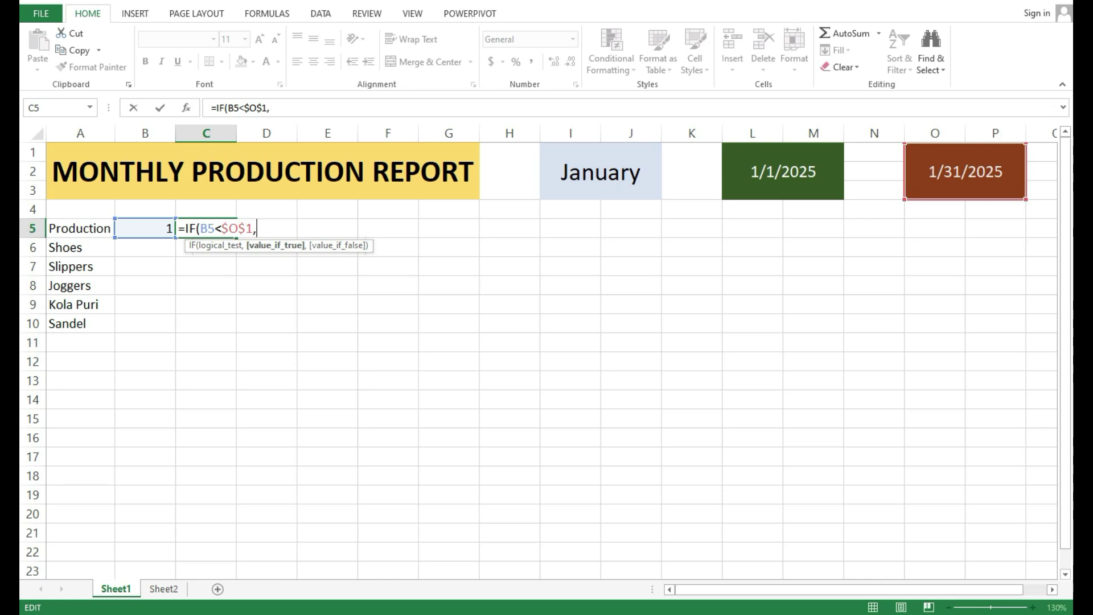
Step: Complete the C5 formula as =IF(B5<$O$1,B5+1,"") and select the cell again
key("F2")
key("Left")
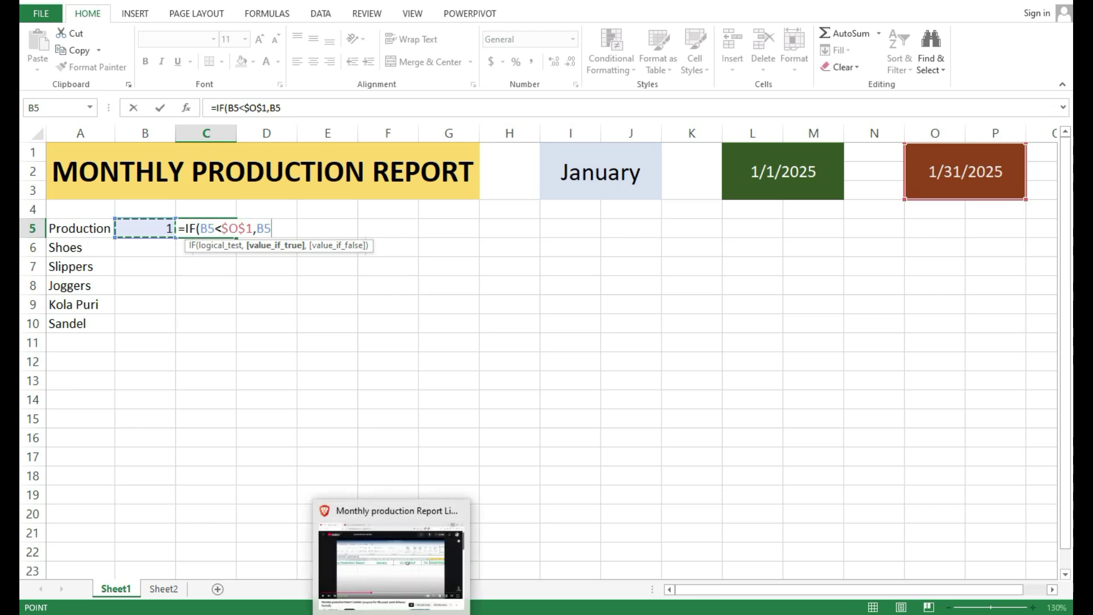
type("+1")
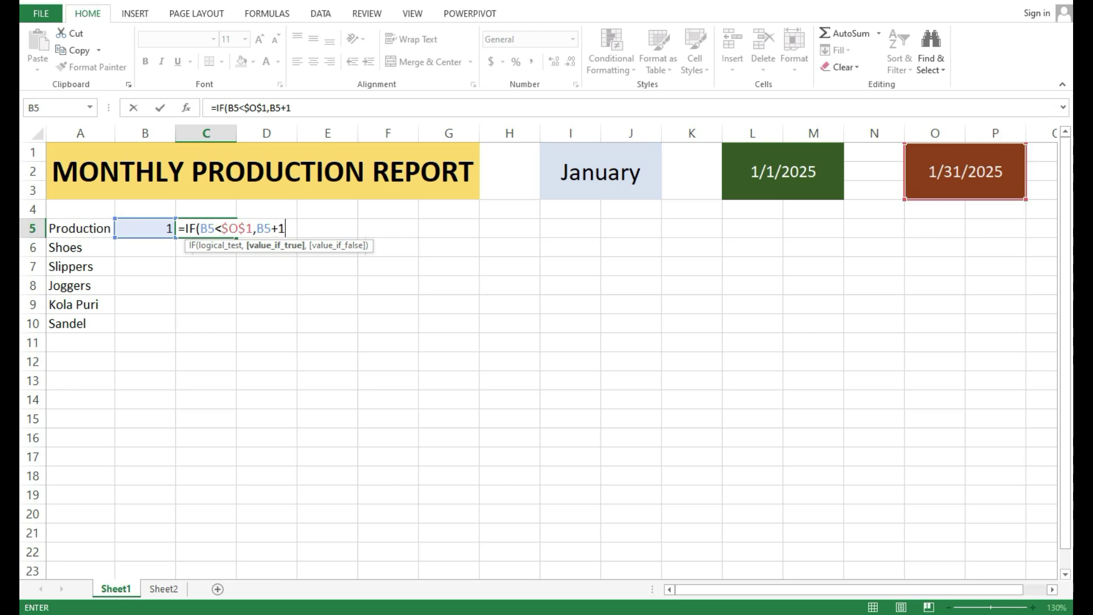
type(",\"\")")
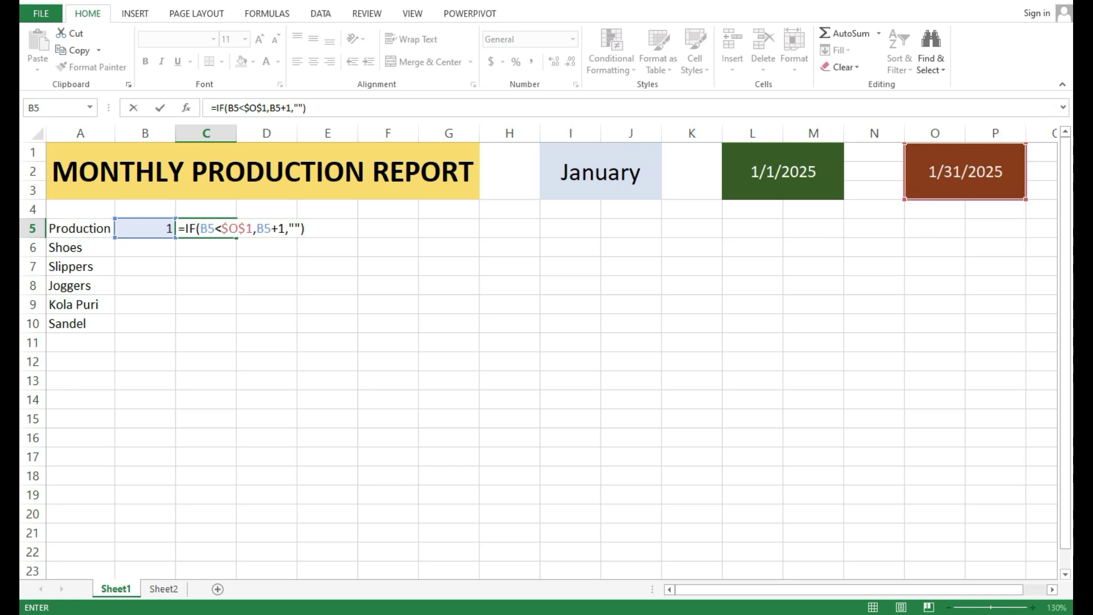
key("Return")
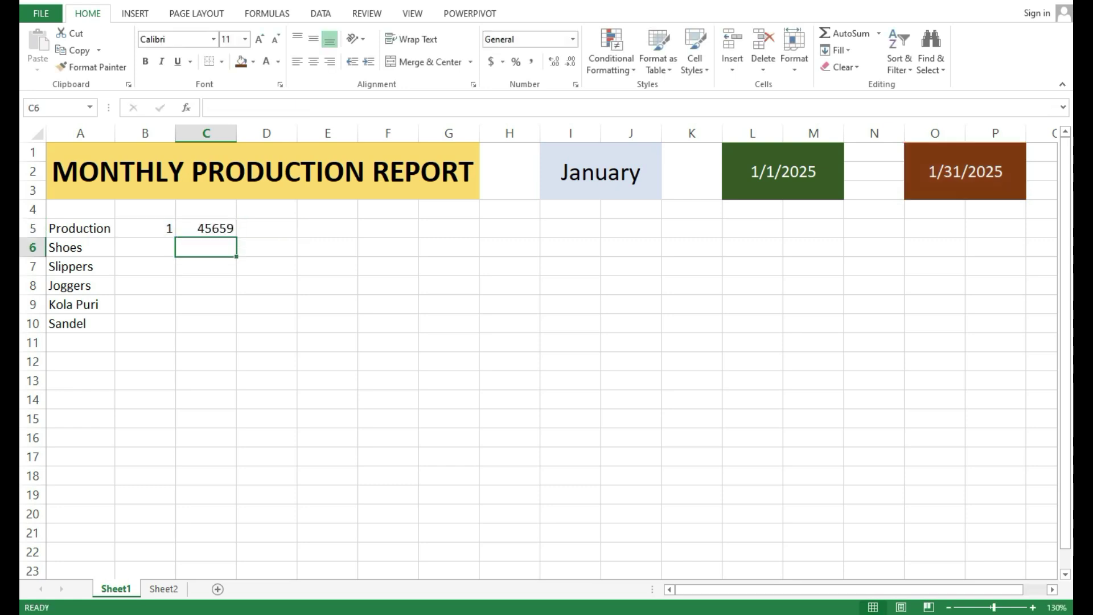
left_click(205, 229)
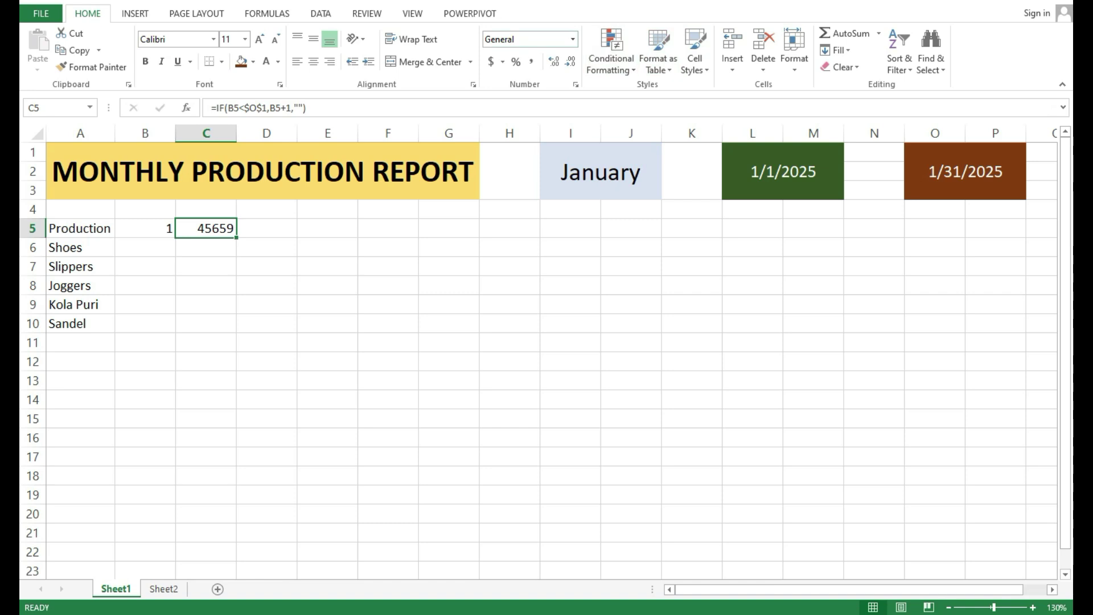
Step: Format C5 as a short date and replace that with the custom number format d to display only the day
left_click(573, 38)
left_click(544, 194)
right_click(226, 229)
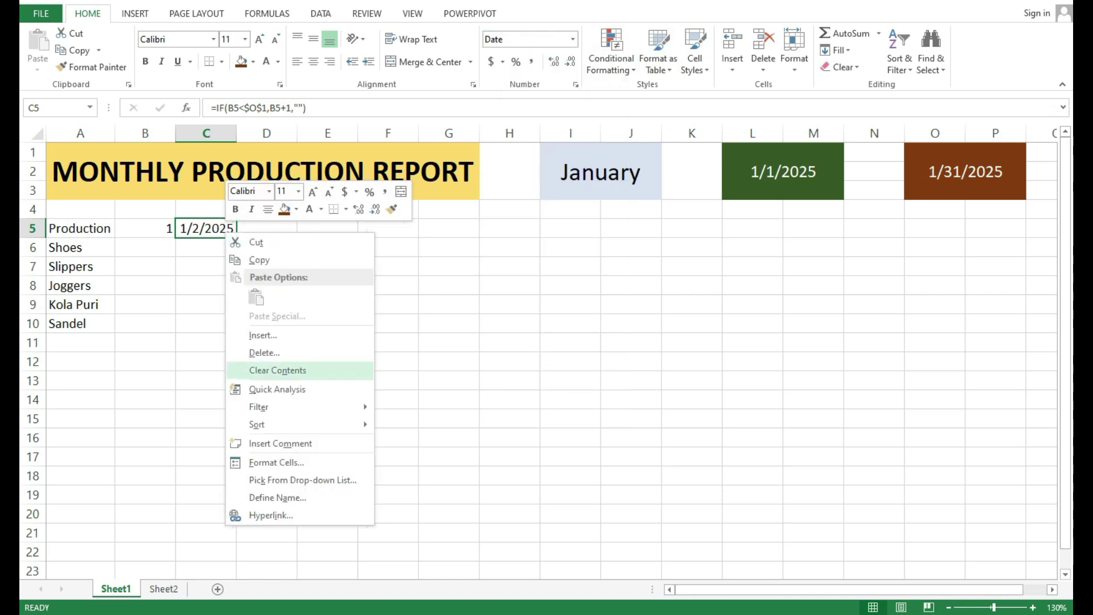
left_click(268, 462)
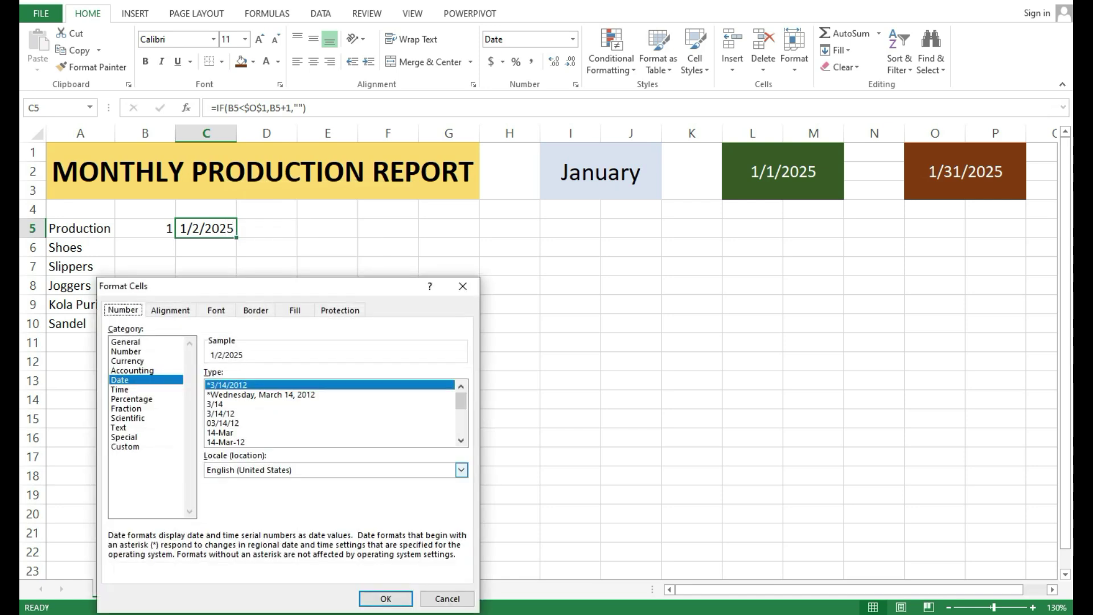
left_click(125, 447)
key("Tab")
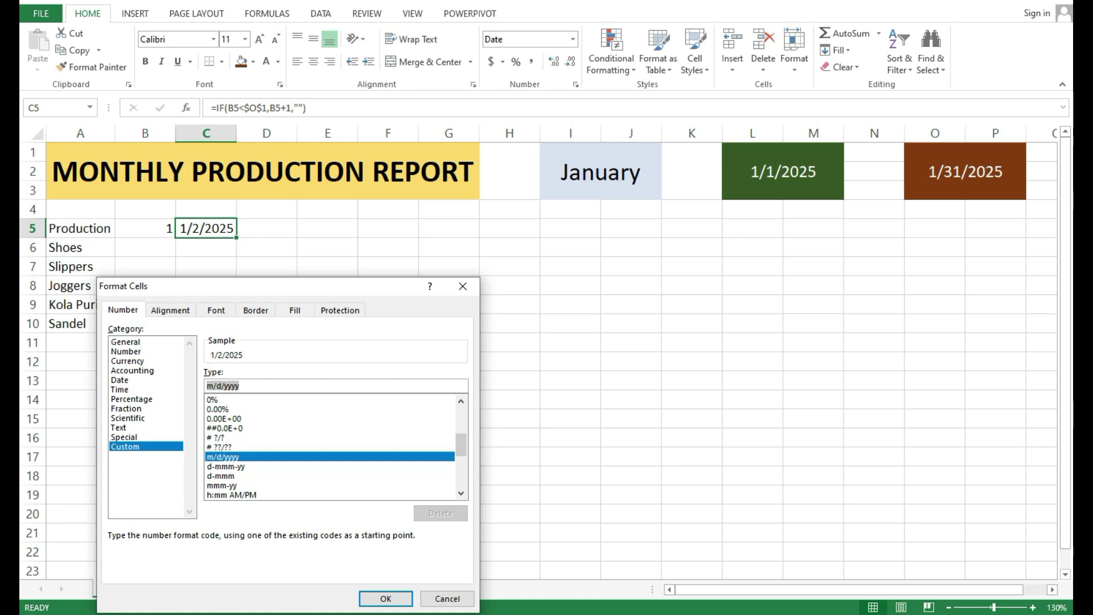
type("d")
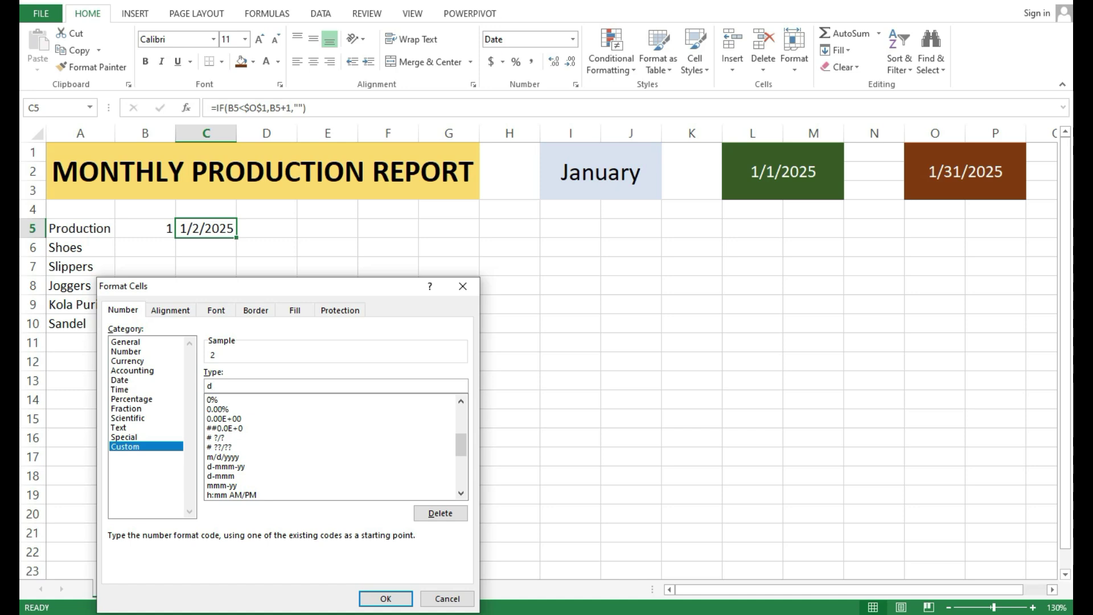
key("Return")
key("Down")
key("Down")
Step: Fill the day formula from C5 across row 5 through AH5 and select the month's last day in AF5
left_click(206, 229)
left_click_drag(236, 238, 1025, 234)
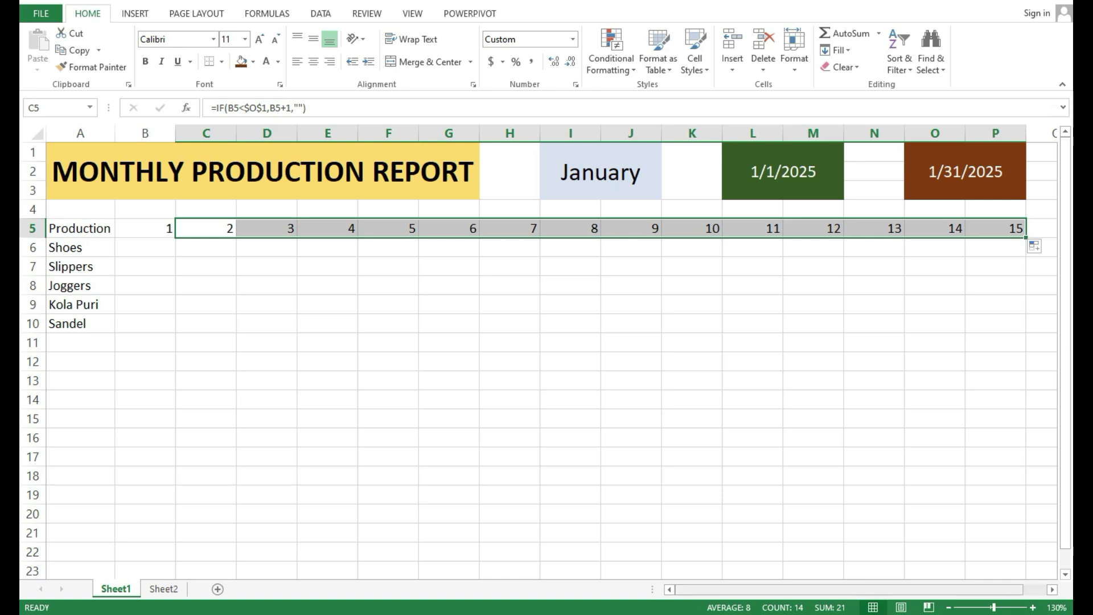
scroll(551, 361, "right", 1)
left_click_drag(958, 238, 746, 233)
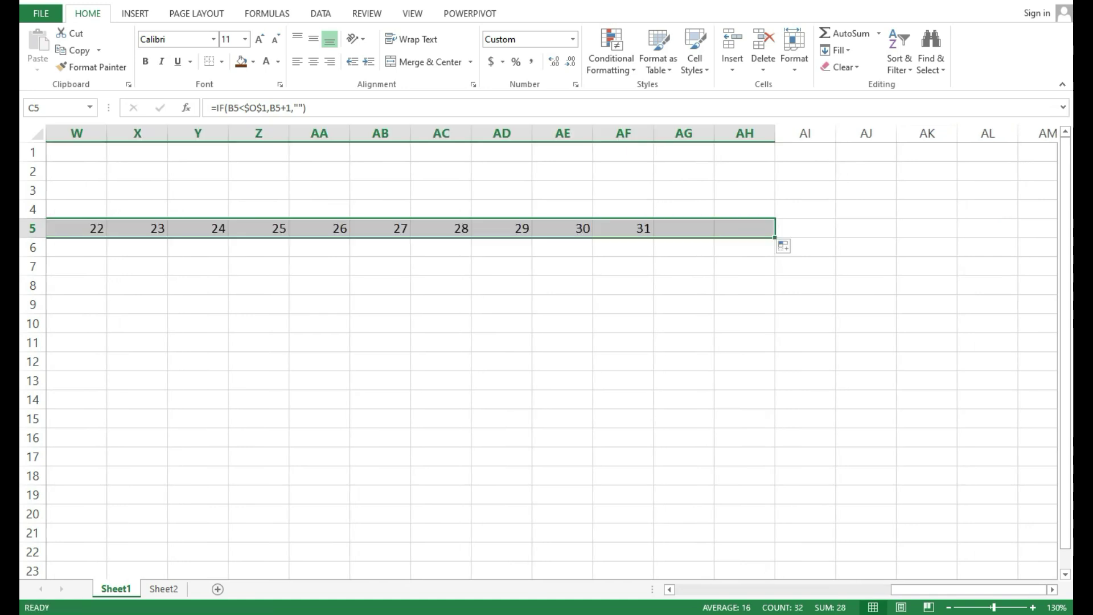
left_click(624, 228)
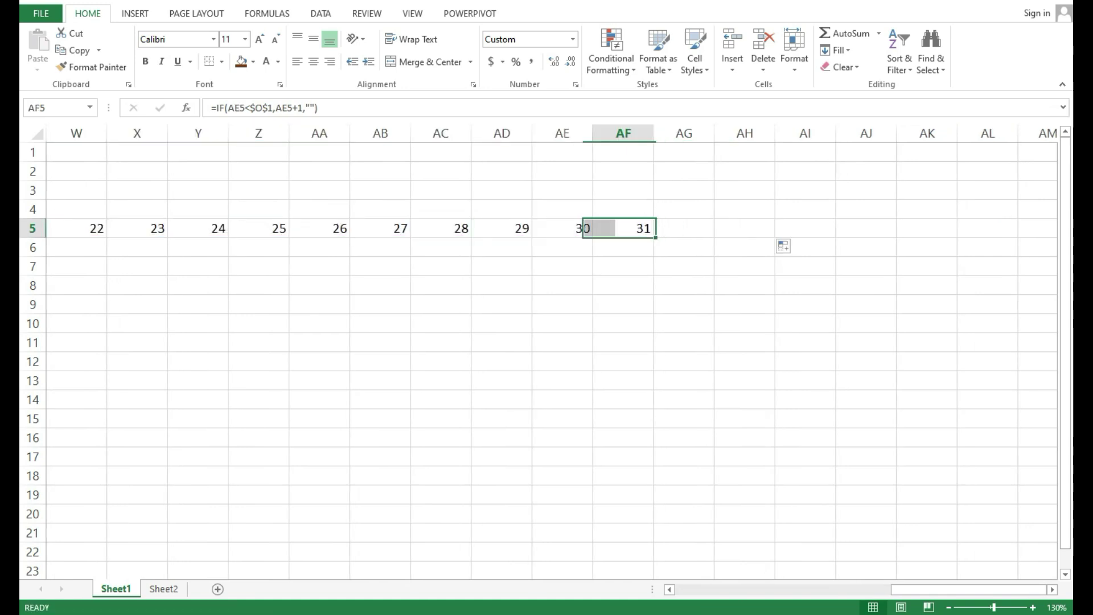
left_click_drag(912, 590, 692, 590)
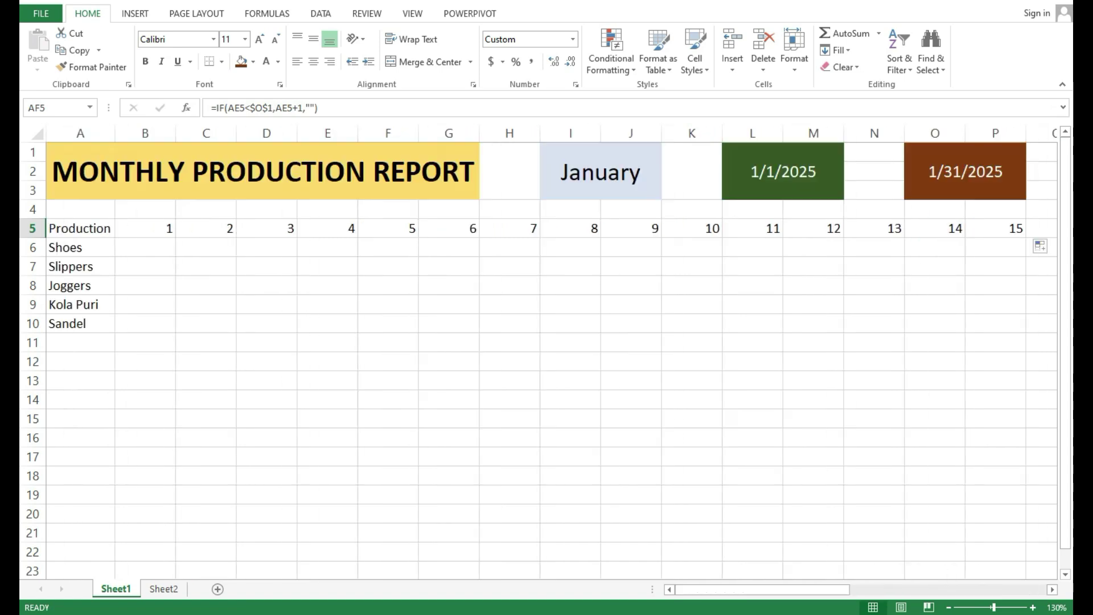
Step: Try a much narrower width for column B and widen it back to nearly its former width
left_click_drag(175, 132, 129, 133)
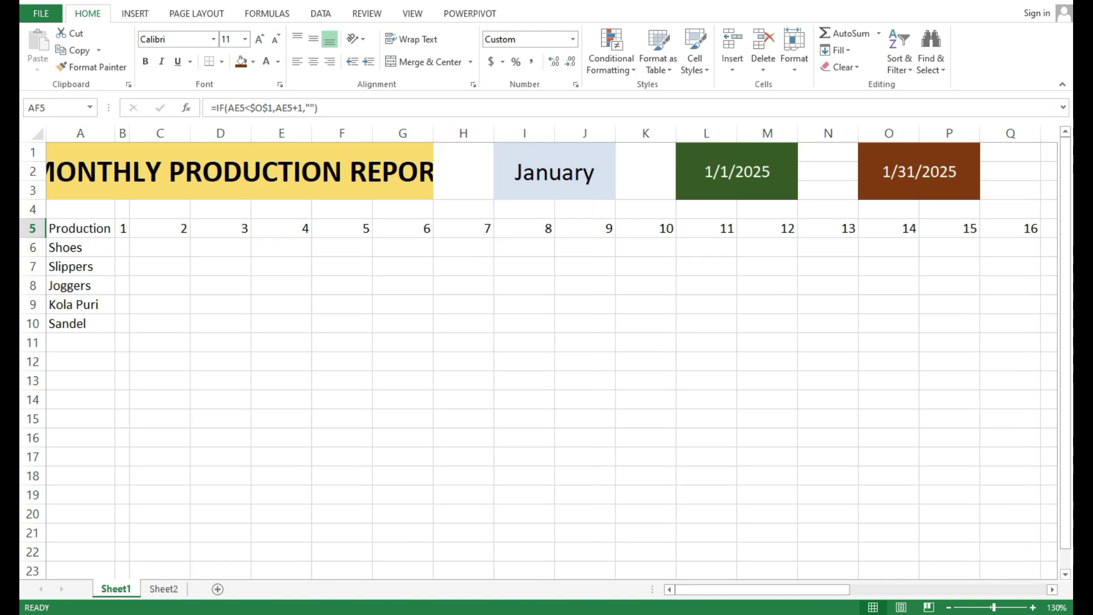
left_click_drag(130, 132, 172, 133)
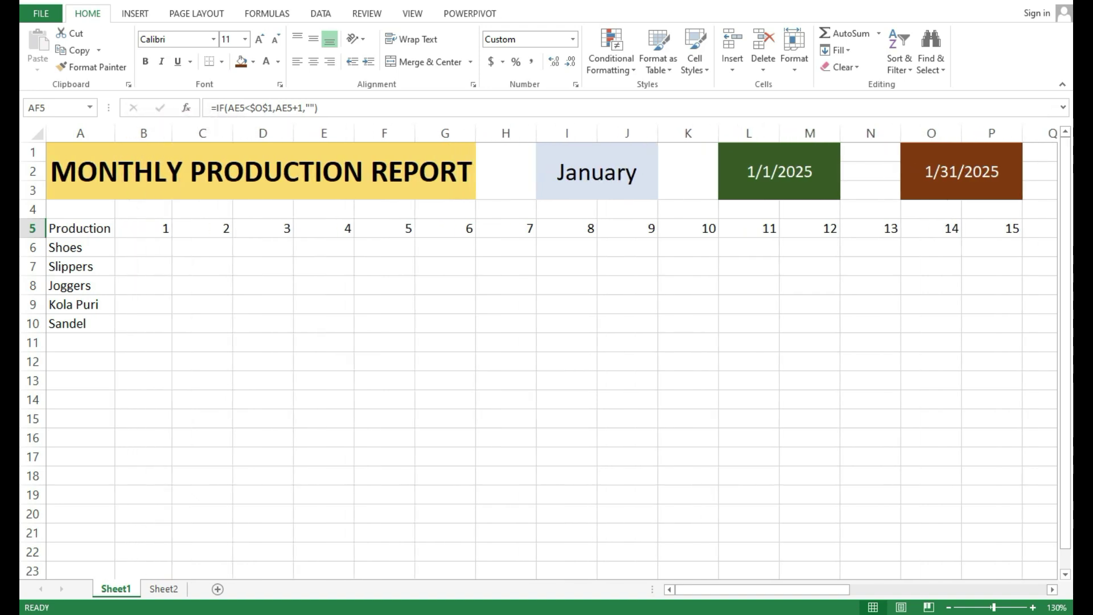
left_click(446, 304)
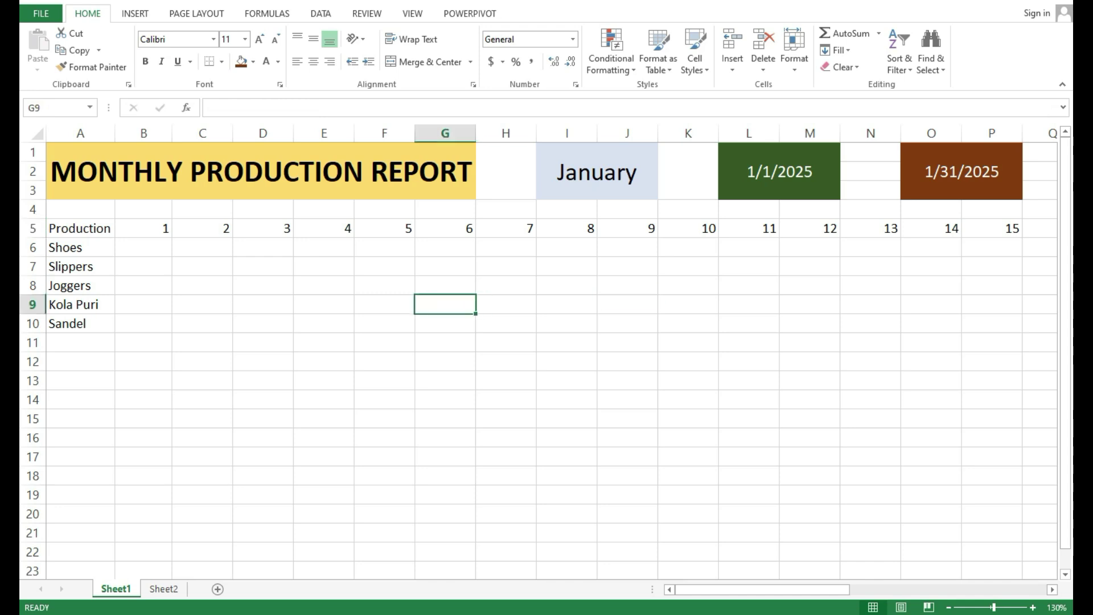
Step: Apply all borders to the production table range A5:AF10
left_click_drag(80, 228, 895, 330)
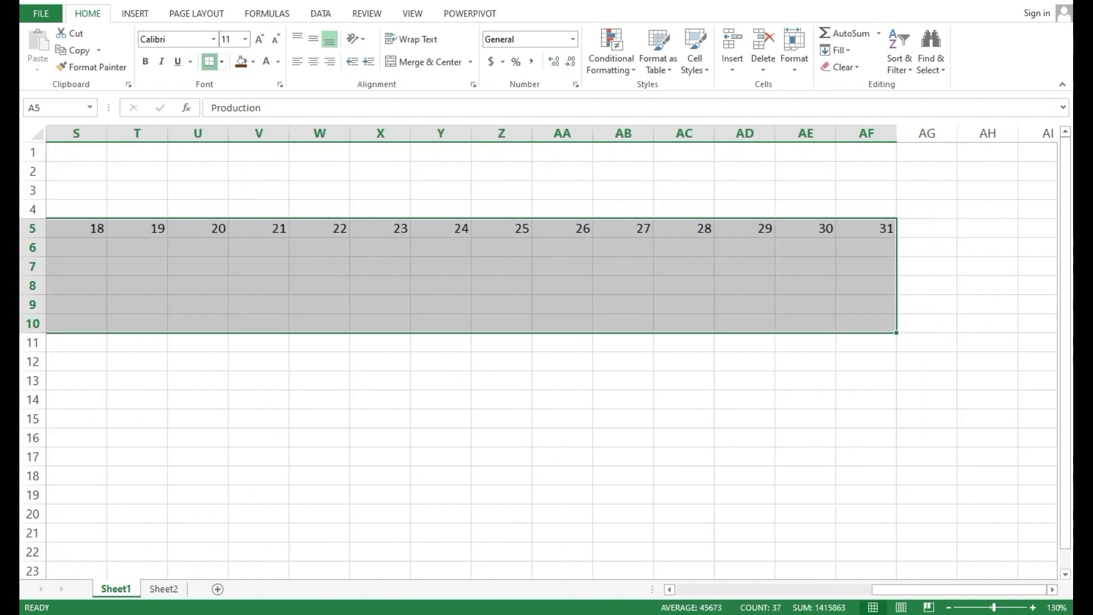
left_click(221, 62)
left_click(222, 61)
left_click(256, 187)
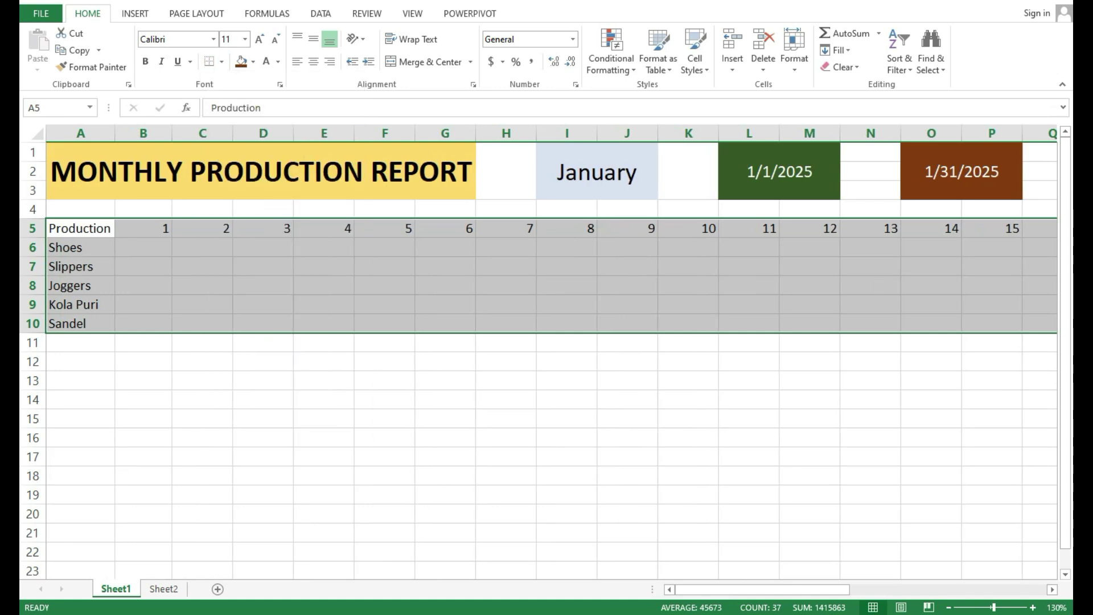
left_click(143, 399)
left_click(144, 248)
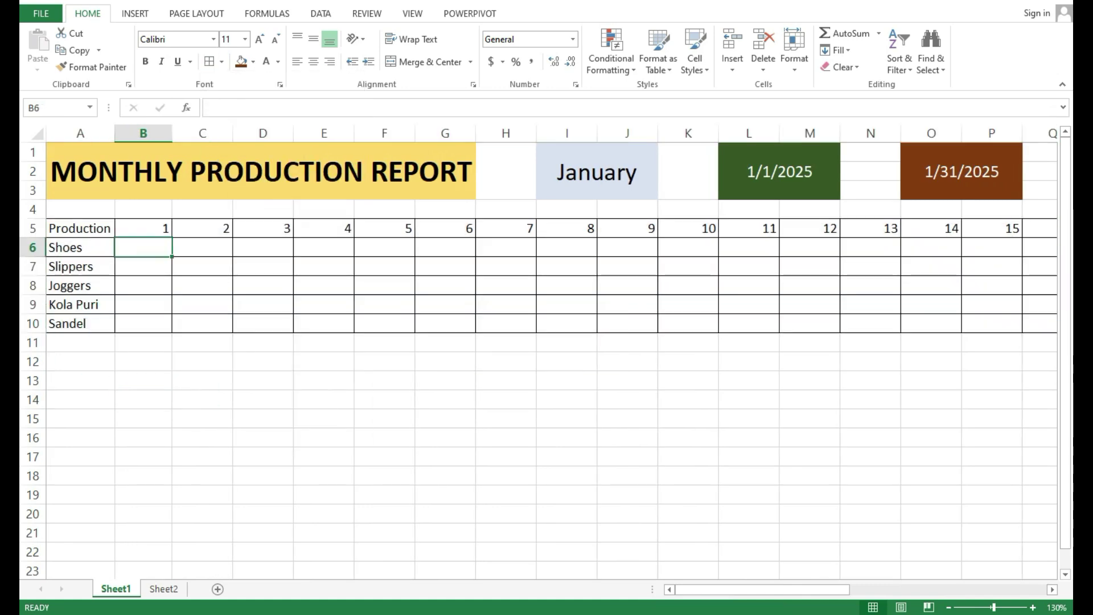
left_click(81, 248)
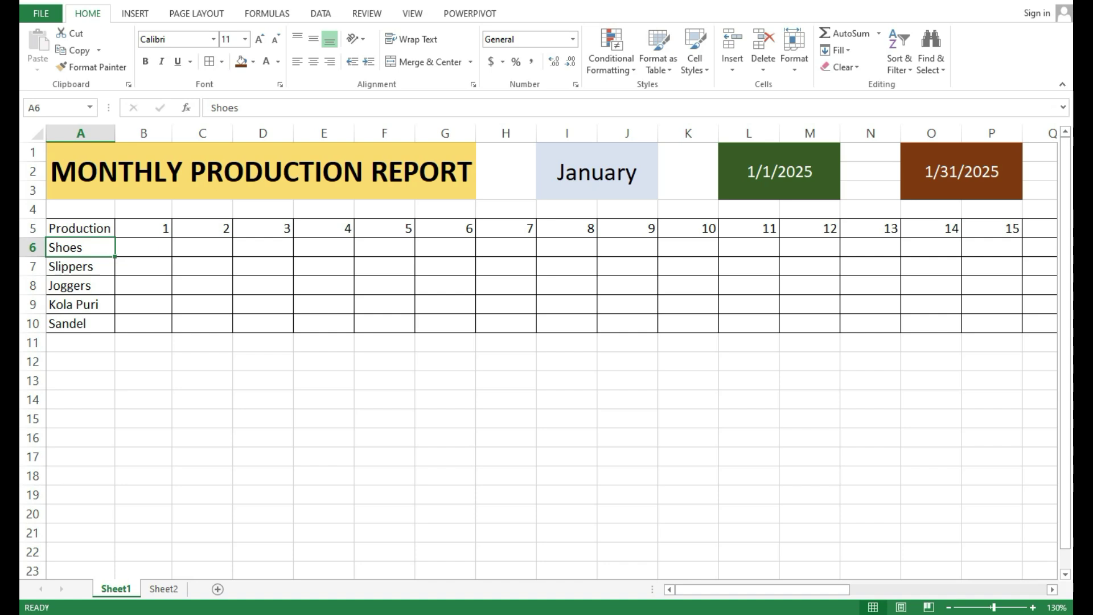
Step: Enter =TEXT(B5,"ddd") in B4 to show the abbreviated weekday above the first day number
left_click(144, 209)
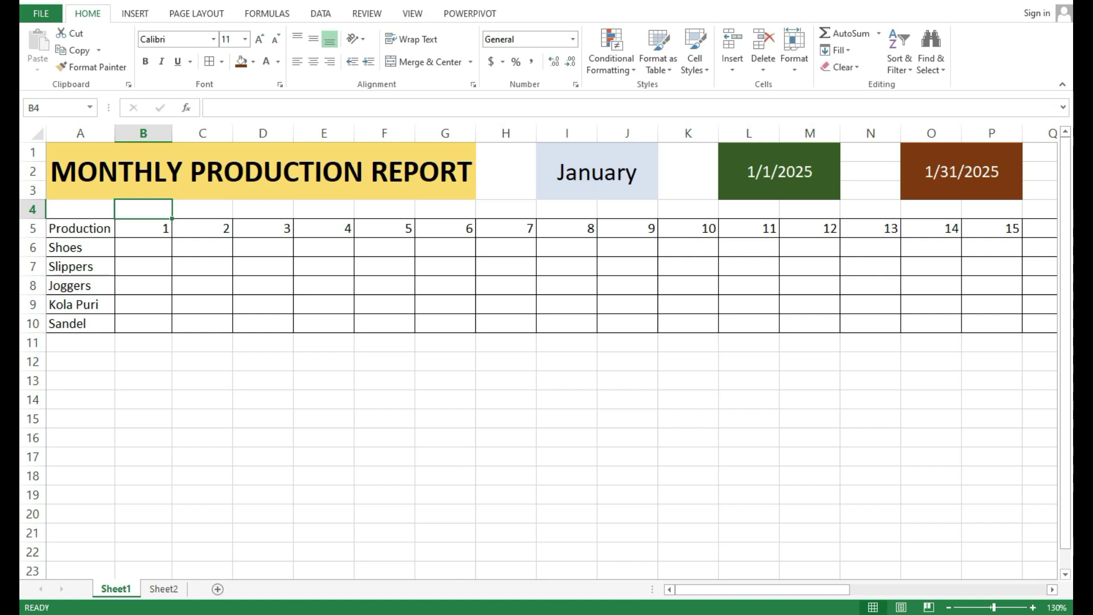
type("=")
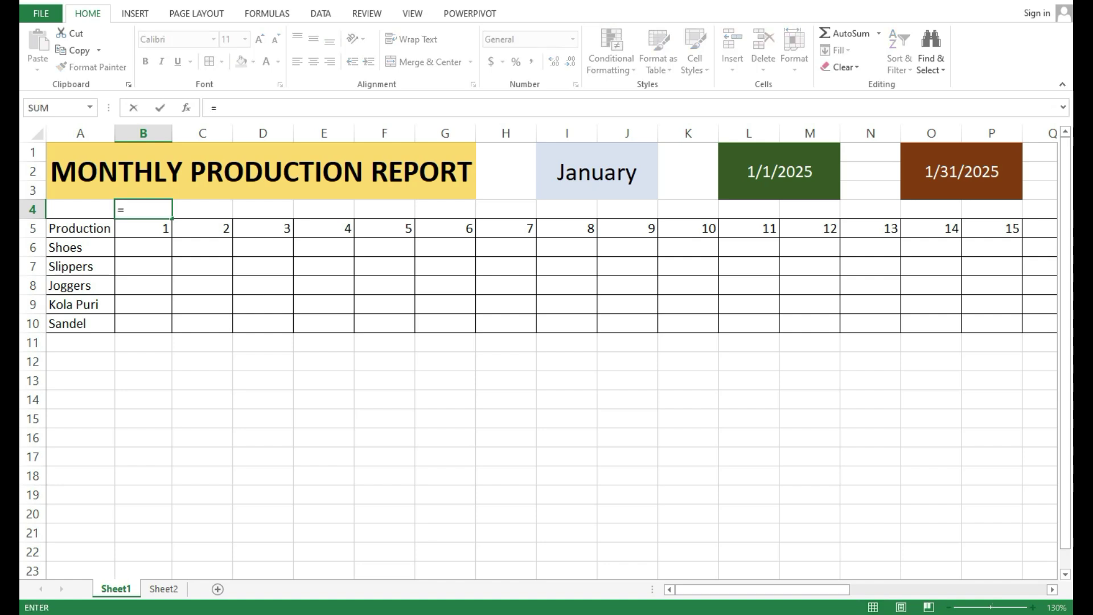
type("text")
key("Tab")
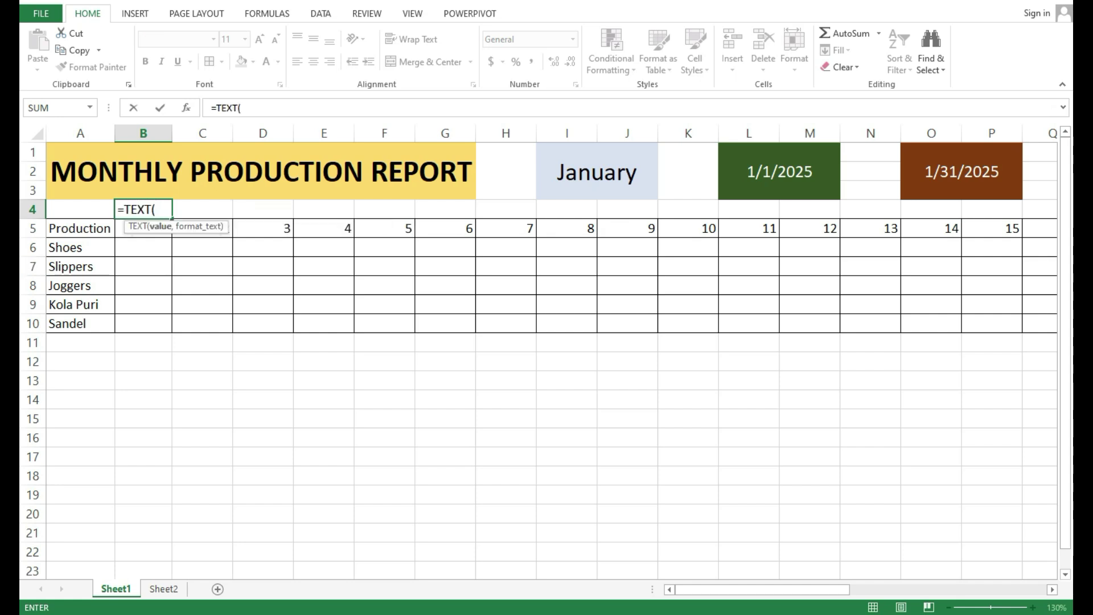
key("Down")
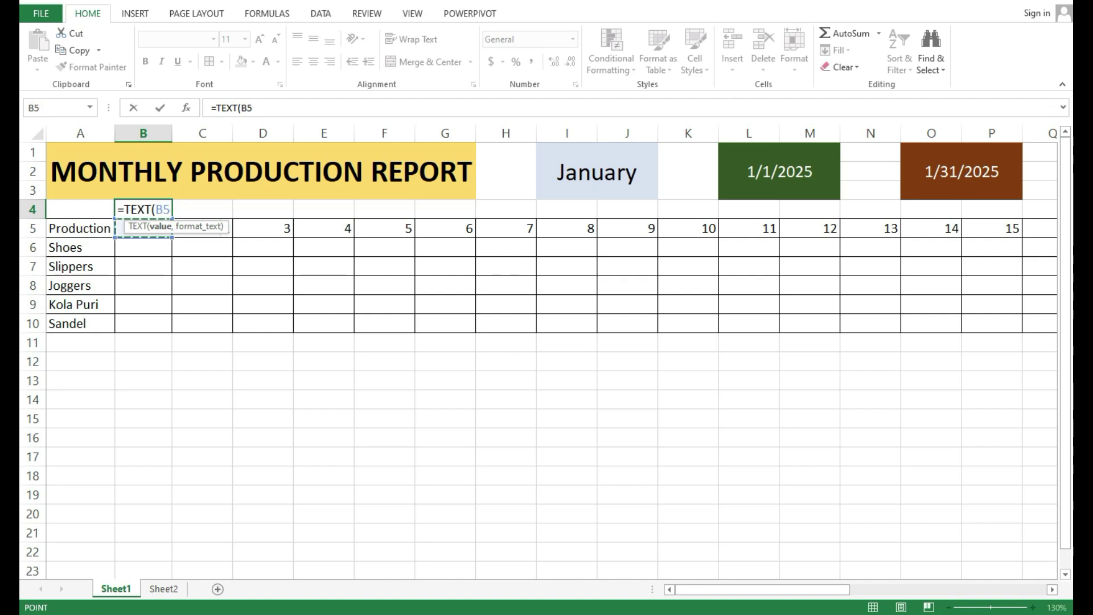
type(",\"ddd")
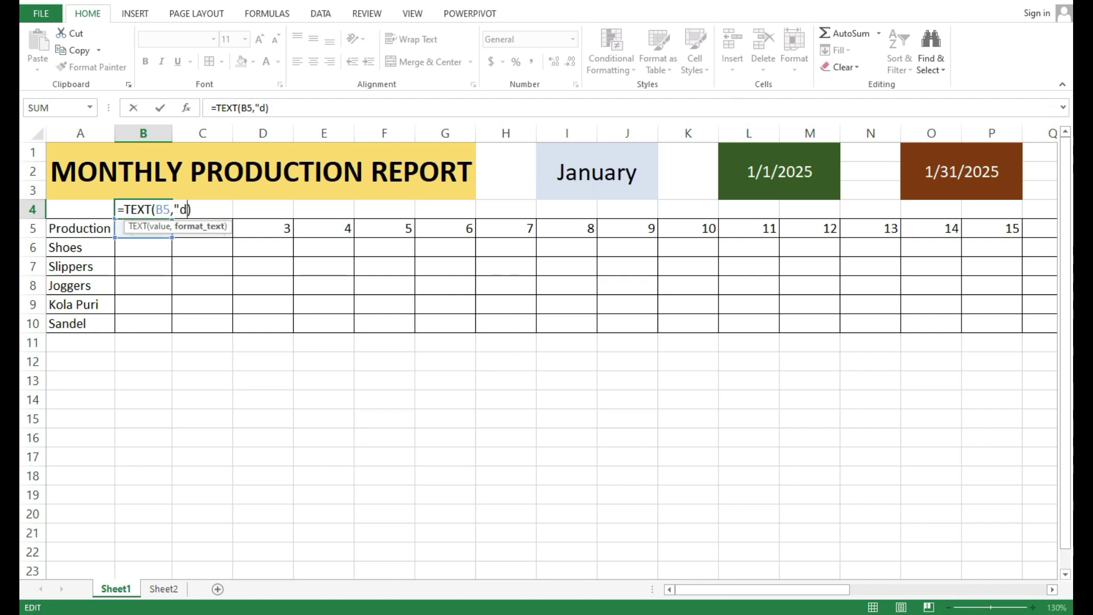
type("\"")
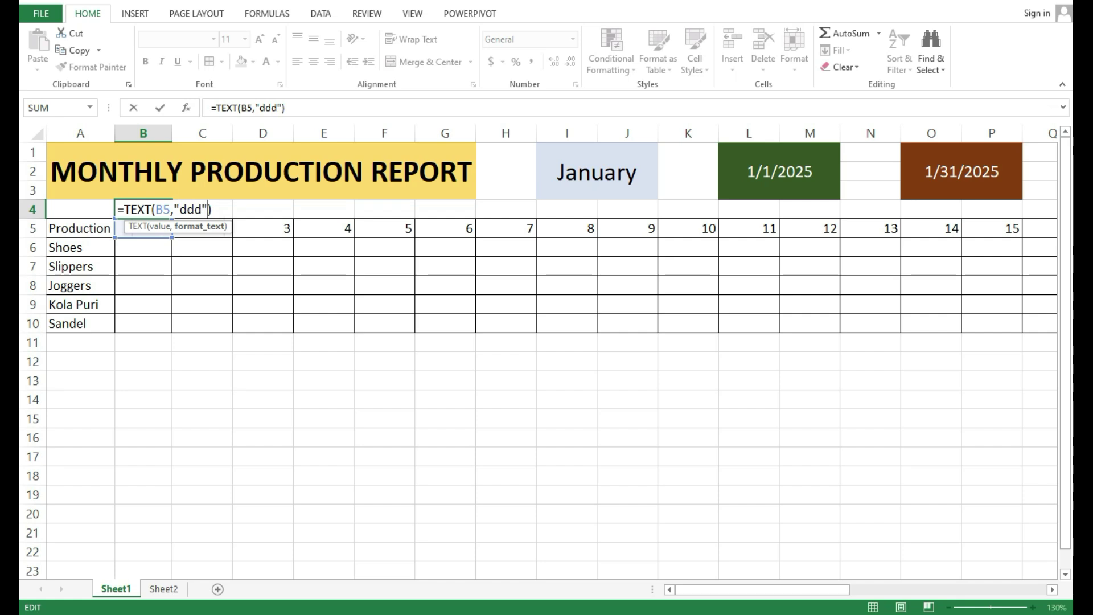
key("Return")
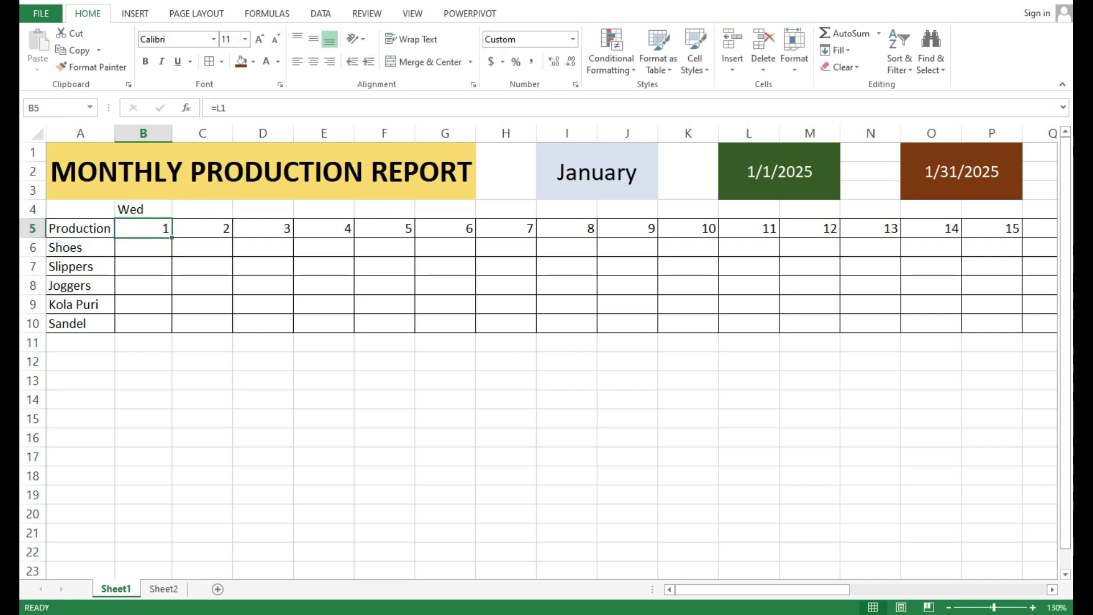
Step: Fill the weekday formula from B4 across to AF4 and compare the weekdays with the system calendar
left_click(143, 210)
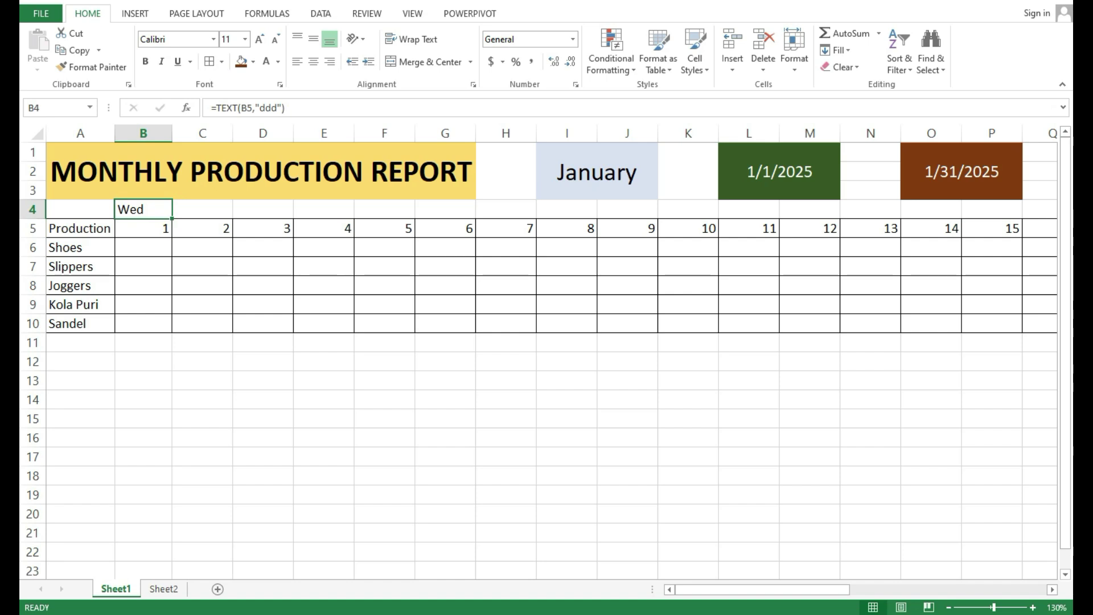
left_click_drag(172, 219, 878, 214)
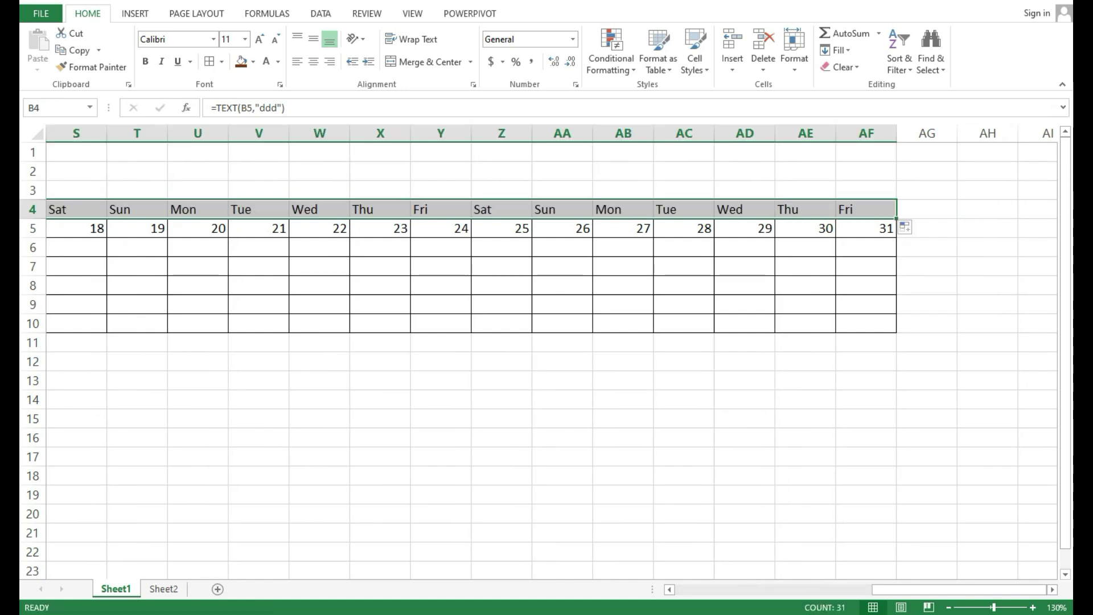
left_click_drag(905, 590, 703, 590)
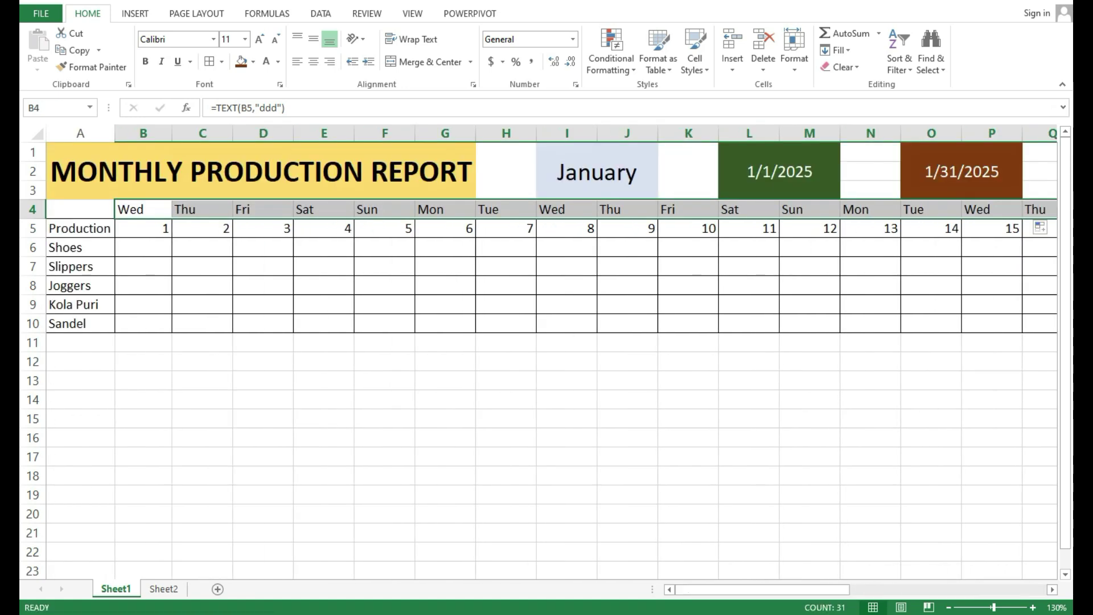
left_click(324, 438)
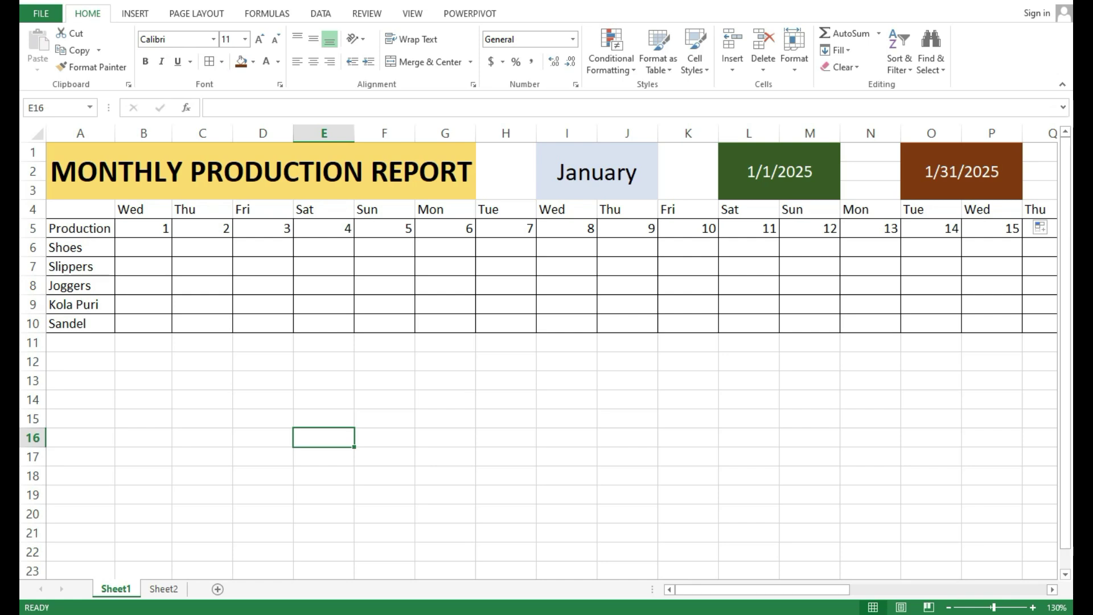
left_click(1019, 612)
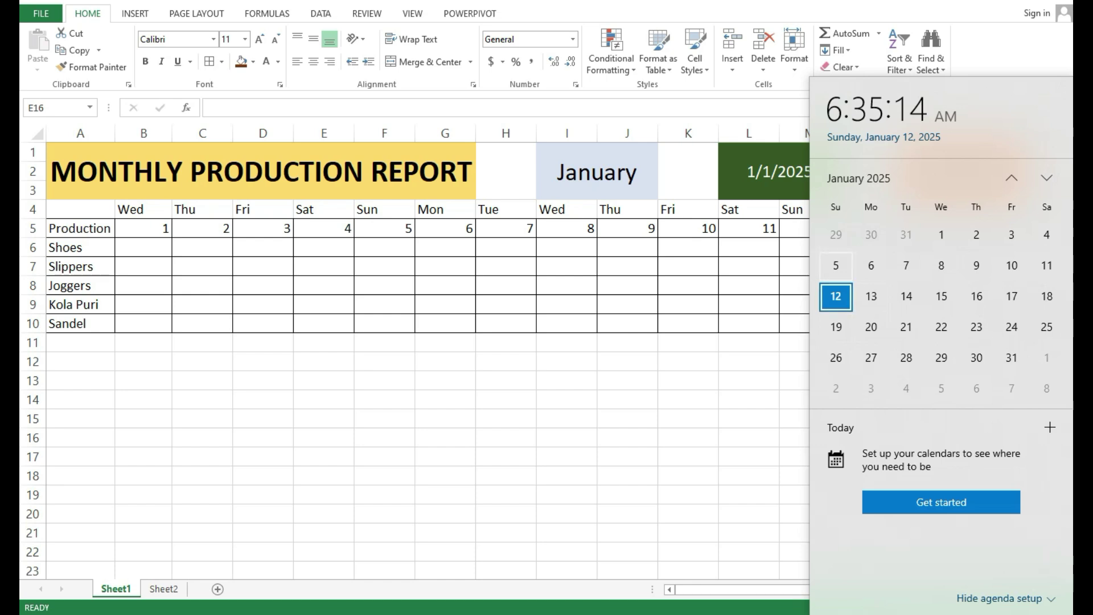
left_click(799, 229)
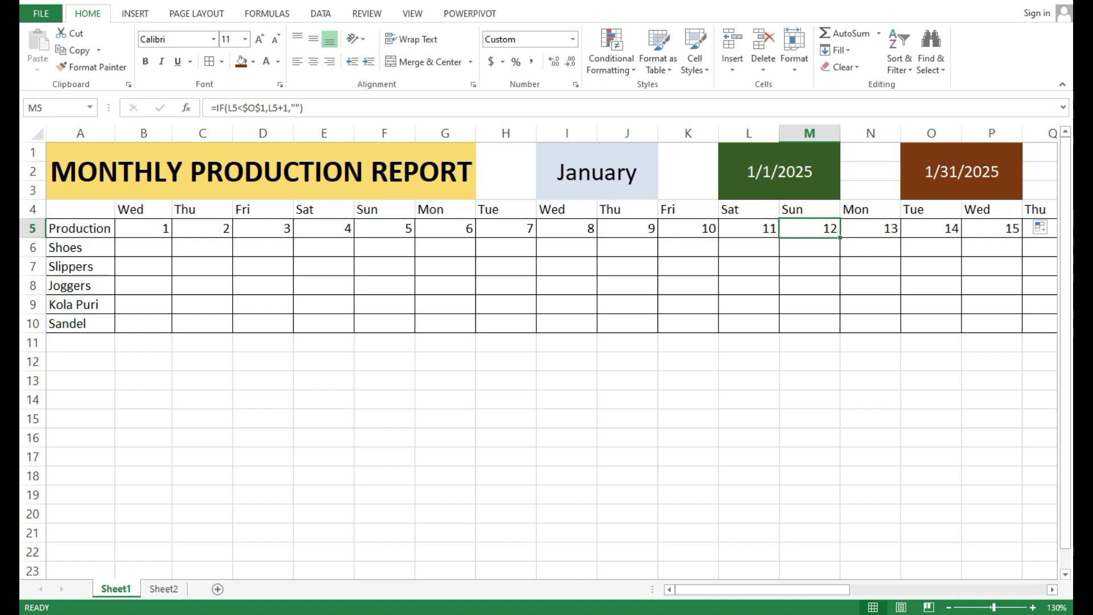
Step: Extend the table borders to the weekday row by applying all borders to A4:AF10
left_click_drag(763, 590, 958, 590)
left_click_drag(865, 209, 40, 324)
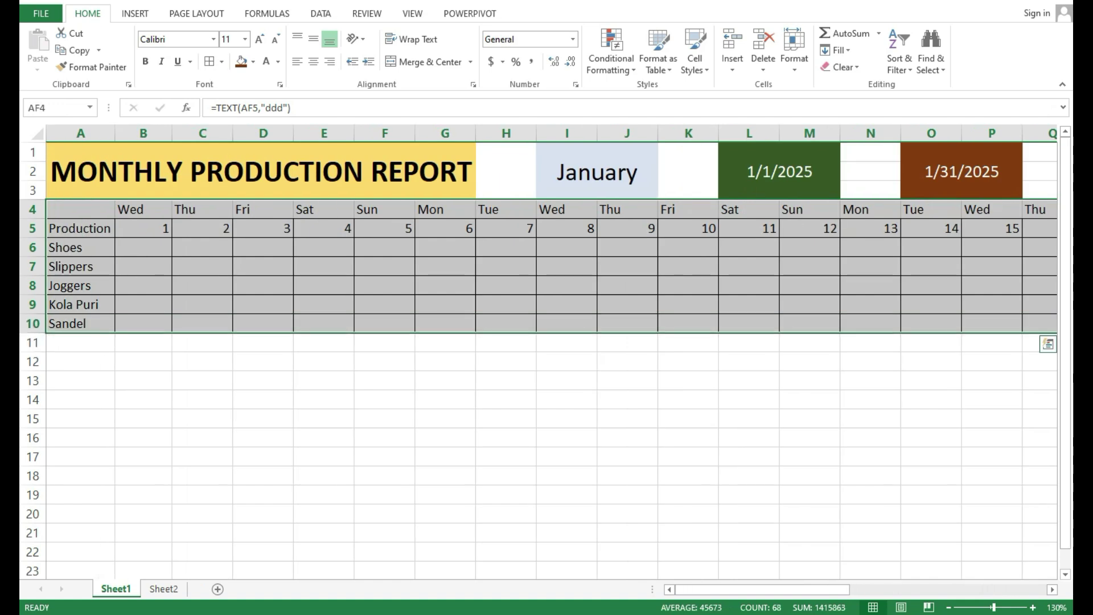
scroll(552, 361, "right", 8)
left_click(562, 381)
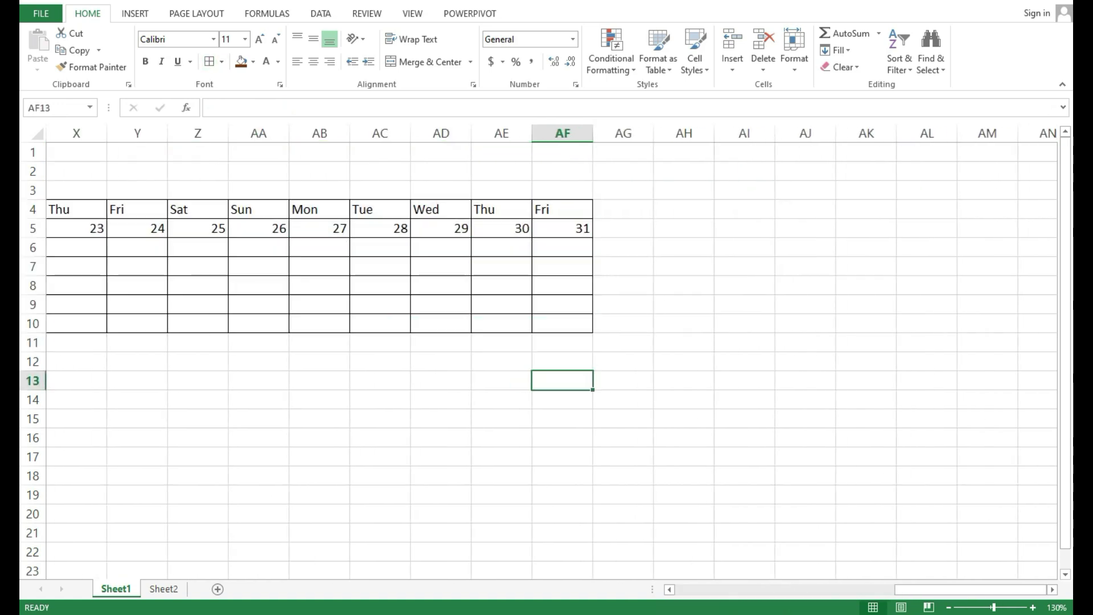
Step: Give the weekday row A4:AF4 a dark brown fill and white font
mouse_move(41, 211)
left_mouse_down()
mouse_move(26, 229)
mouse_move(120, 231)
mouse_move(25, 238)
mouse_move(26, 217)
left_mouse_up()
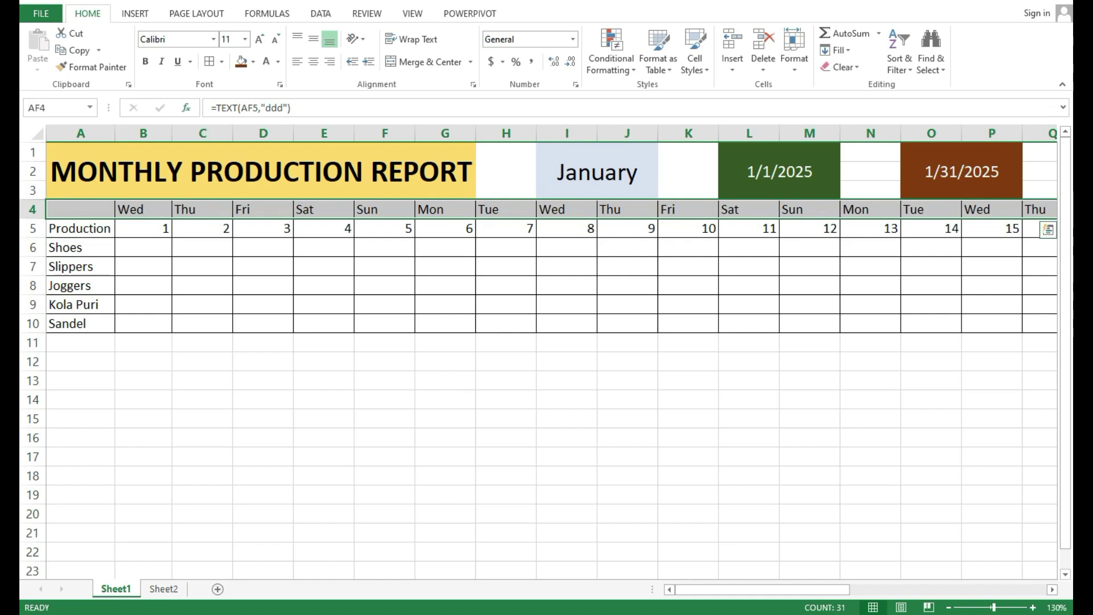
left_click(242, 61)
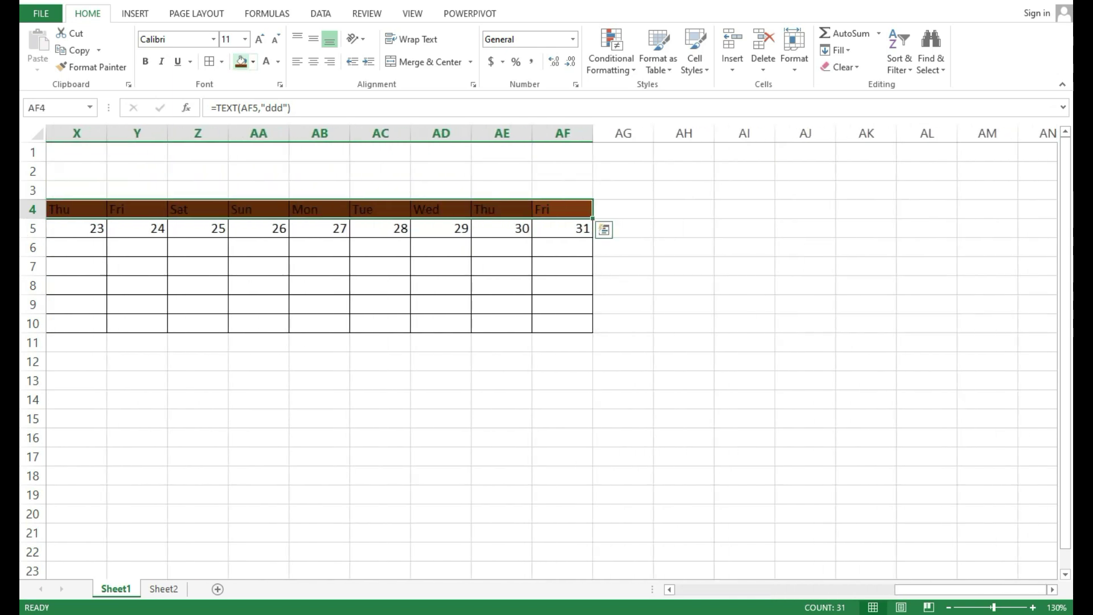
left_click(266, 62)
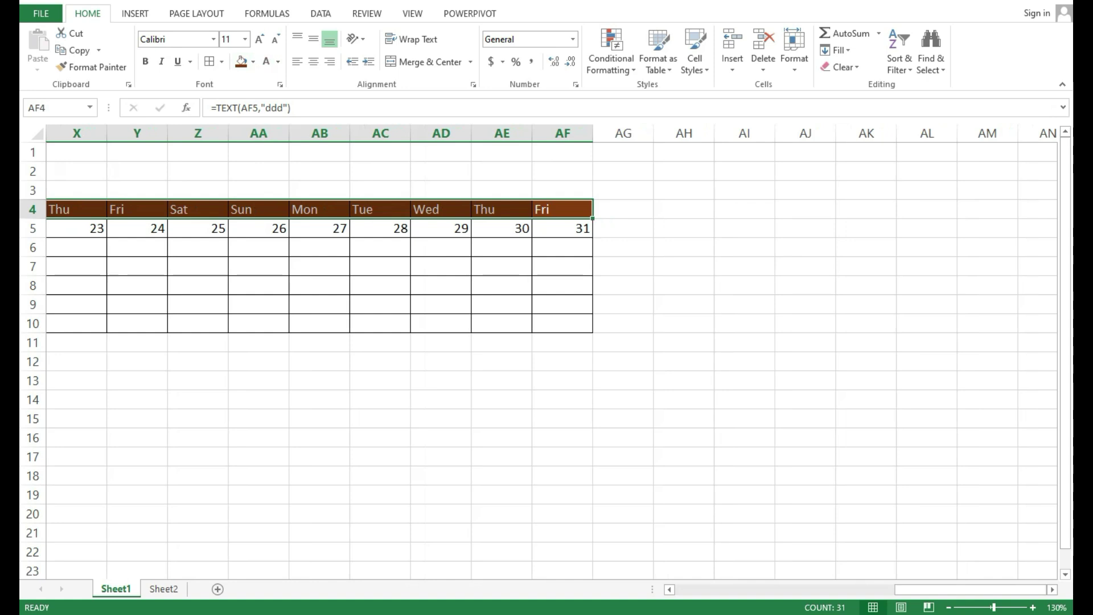
left_click(381, 324)
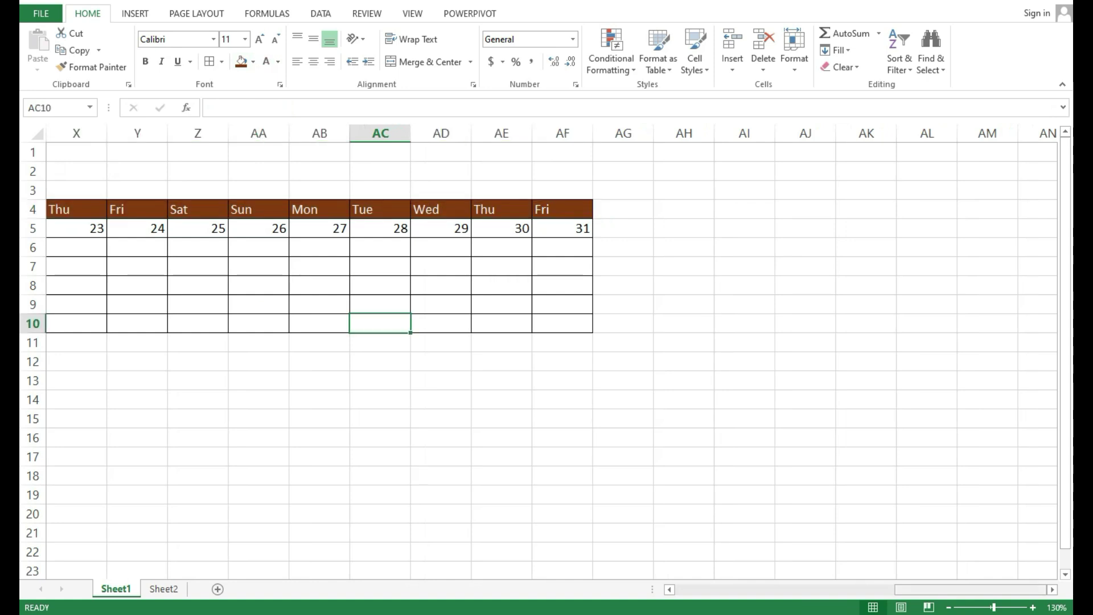
left_click_drag(970, 590, 760, 590)
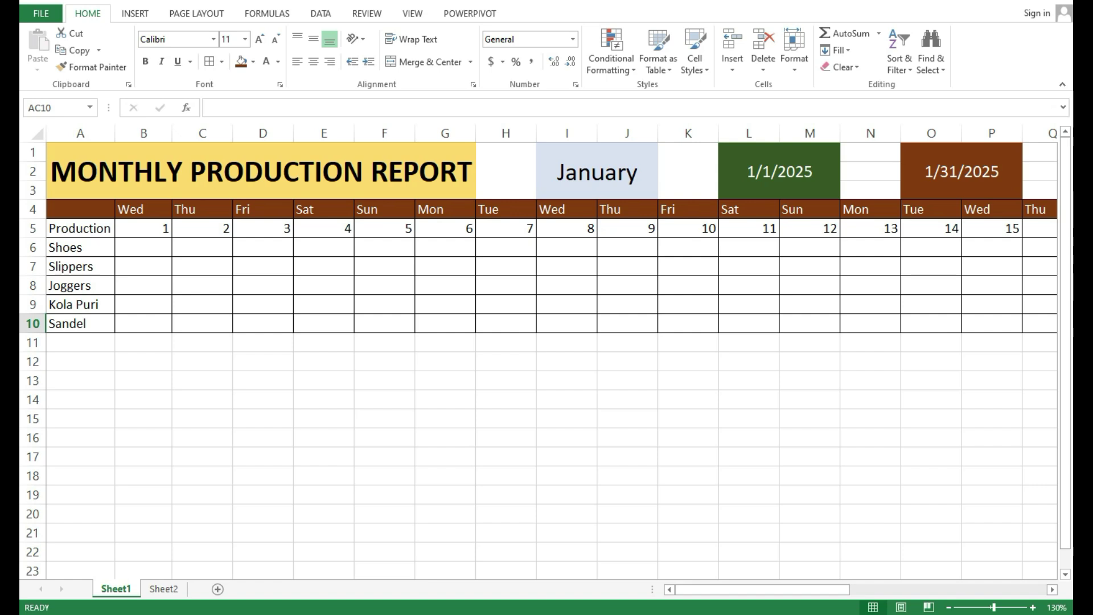
Step: Make the Production header in A5 bold at size 12 and widen column A to fit it
left_click(144, 247)
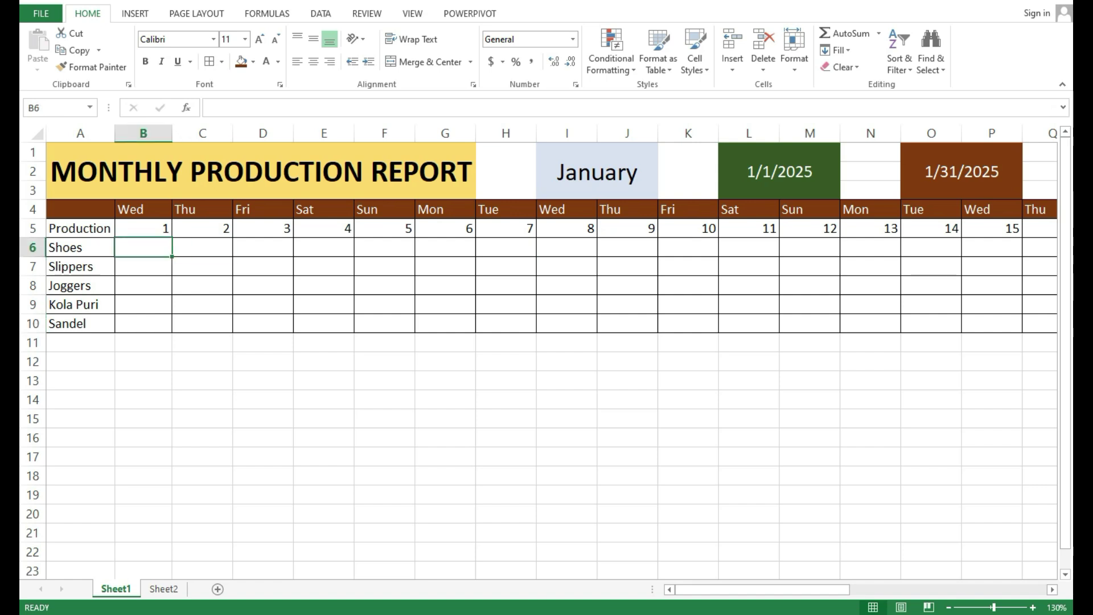
left_click(80, 229)
left_click(146, 62)
left_click(245, 40)
left_click(228, 112)
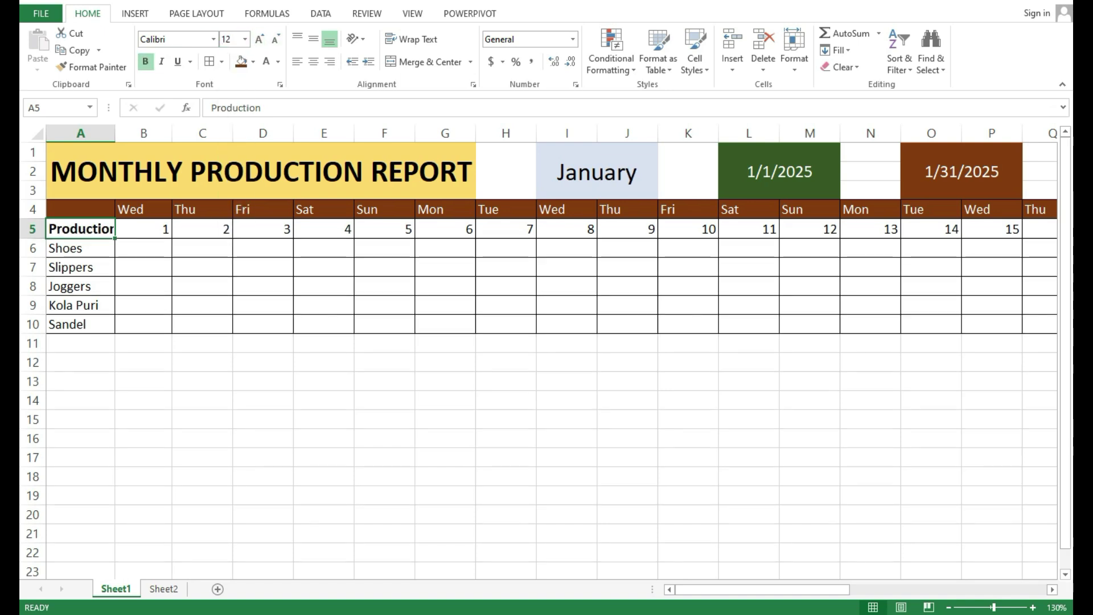
left_click(80, 305)
left_click(170, 171)
left_click_drag(114, 133, 129, 132)
left_click(216, 286)
Step: Give the day-number row B5:AF5 a light blue fill
left_click_drag(157, 229, 896, 238)
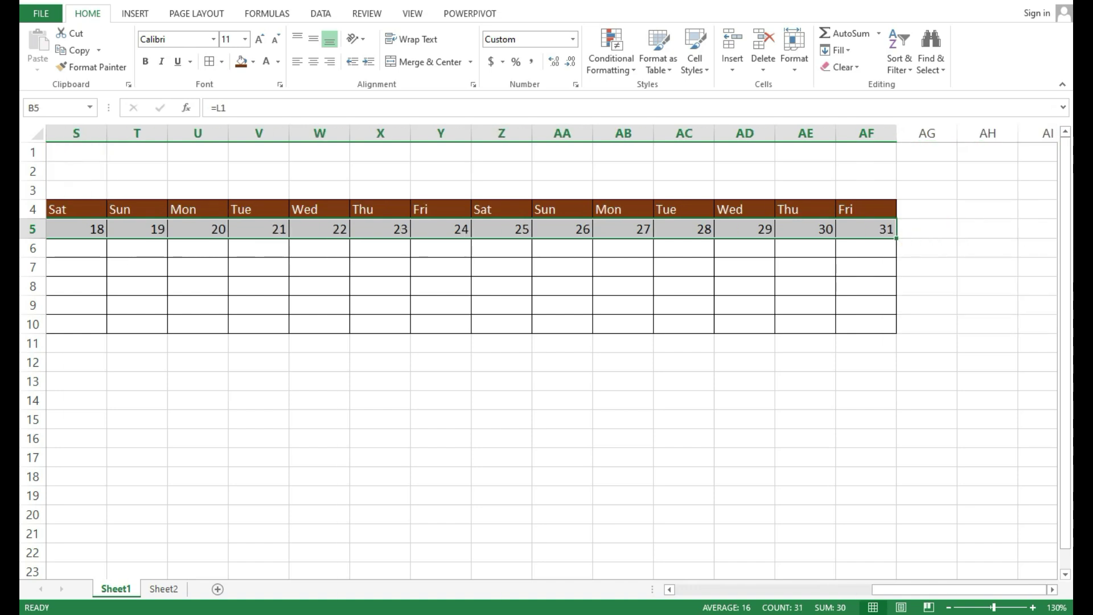
left_click(253, 62)
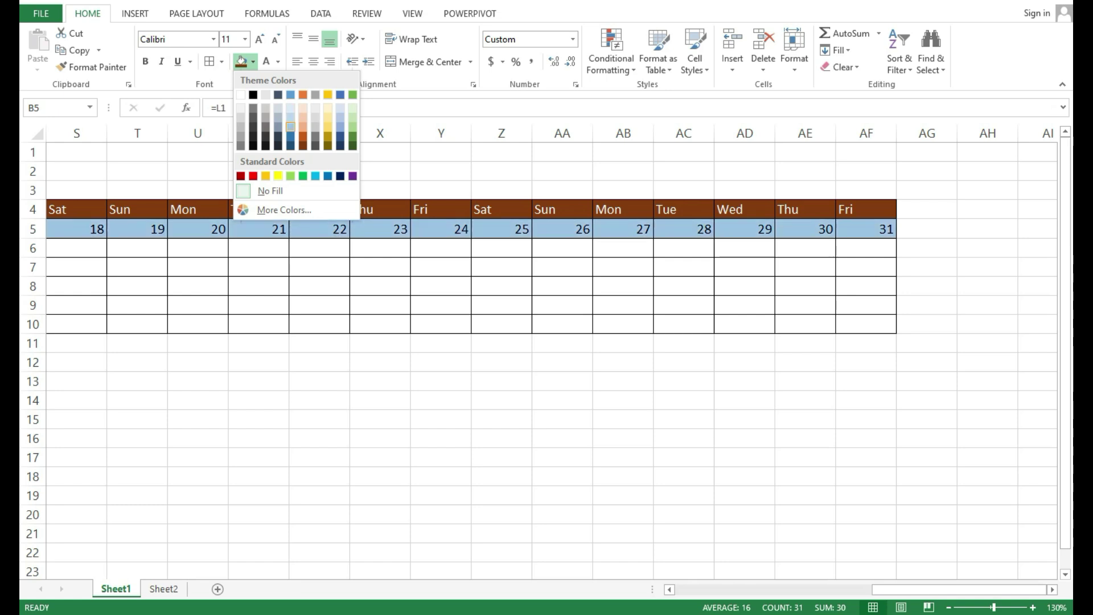
left_click(290, 127)
scroll(459, 324, "left", 6)
left_click(459, 324)
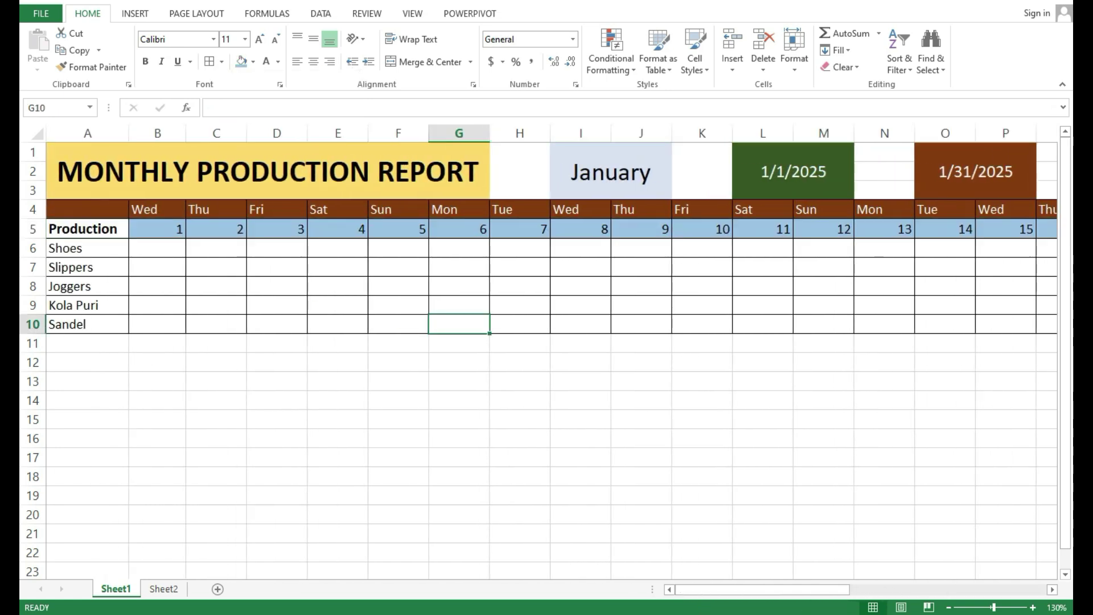
left_click(157, 229)
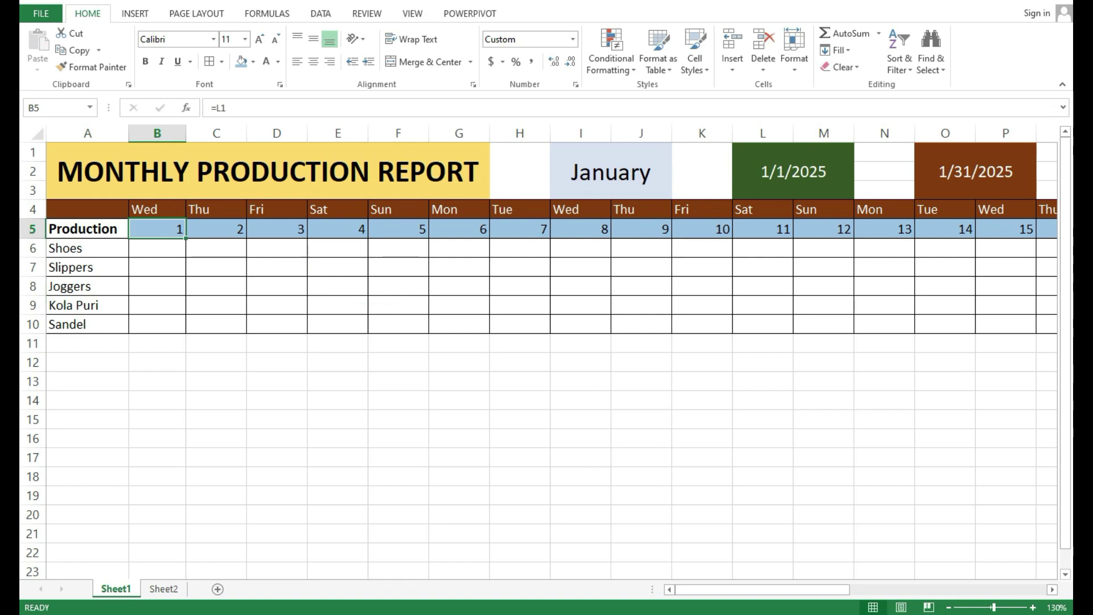
left_click(277, 249)
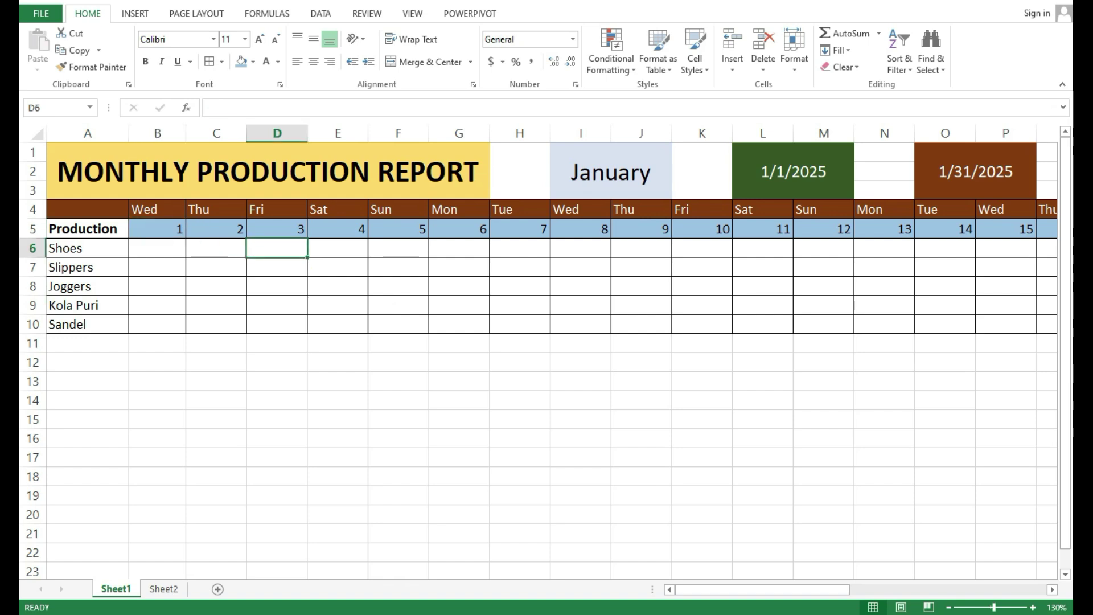
left_click(338, 210)
left_click(398, 210)
left_click(338, 209)
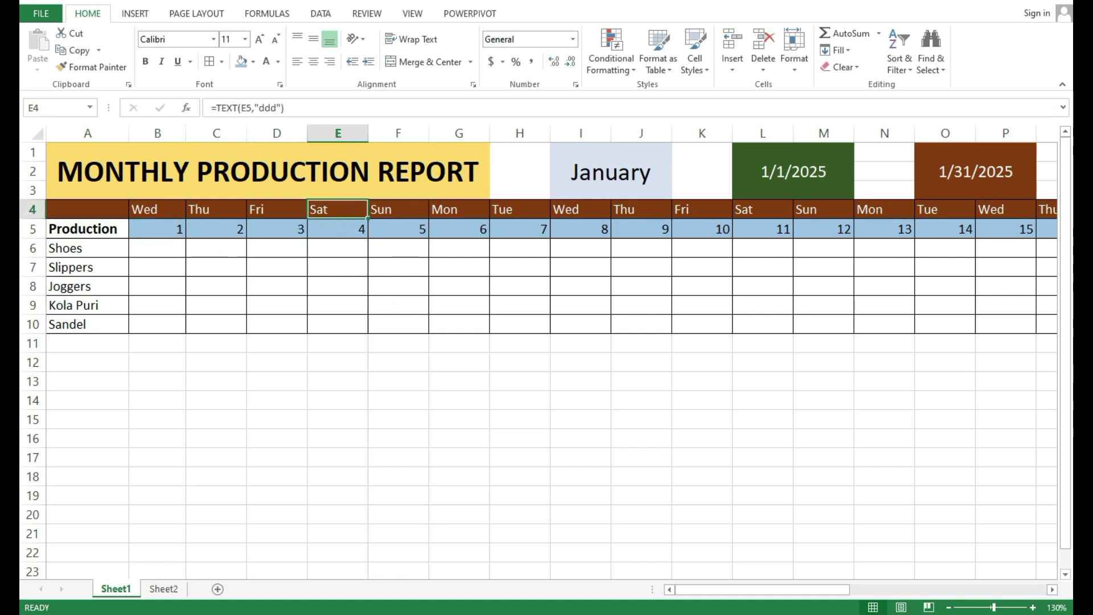
Step: Start a Text That Contains conditional formatting rule on the weekday cells B4:AF4 for the text "sun"
left_click_drag(157, 210, 826, 212)
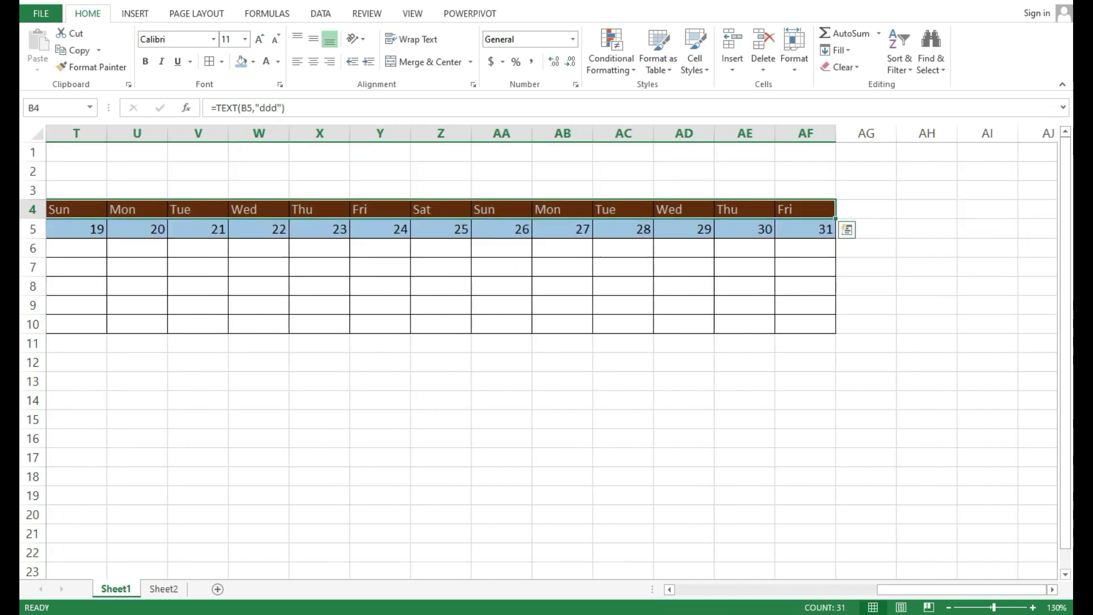
left_click(611, 54)
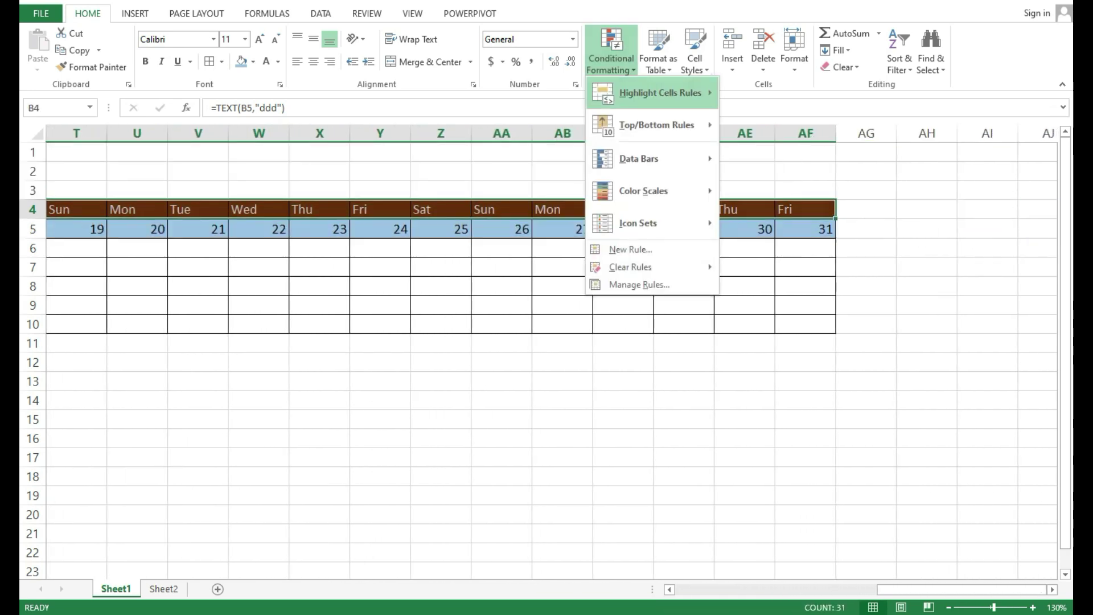
mouse_move(661, 93)
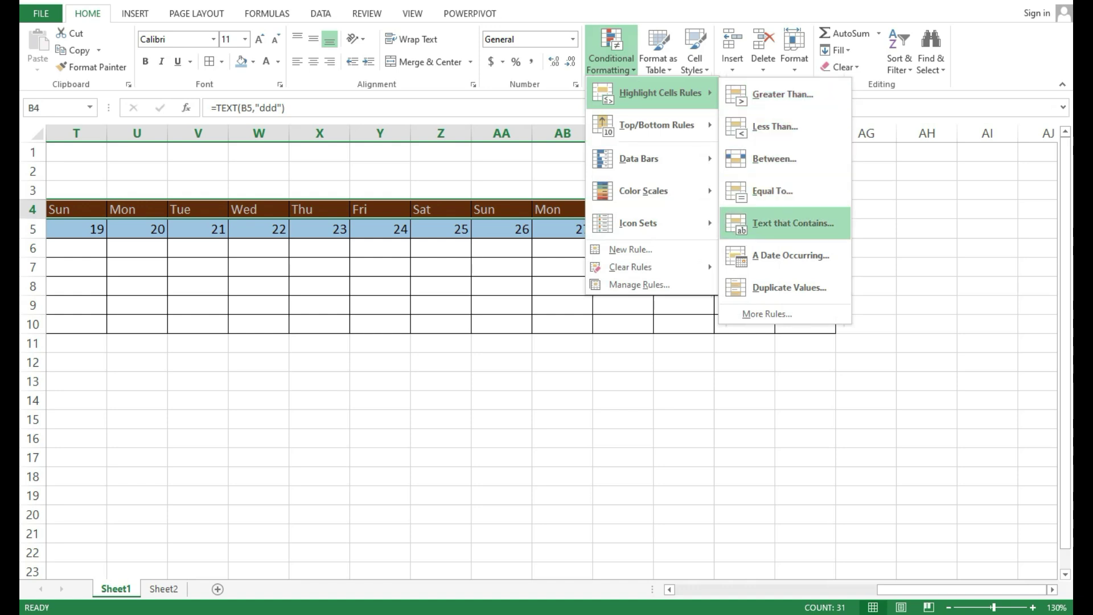
left_click(792, 223)
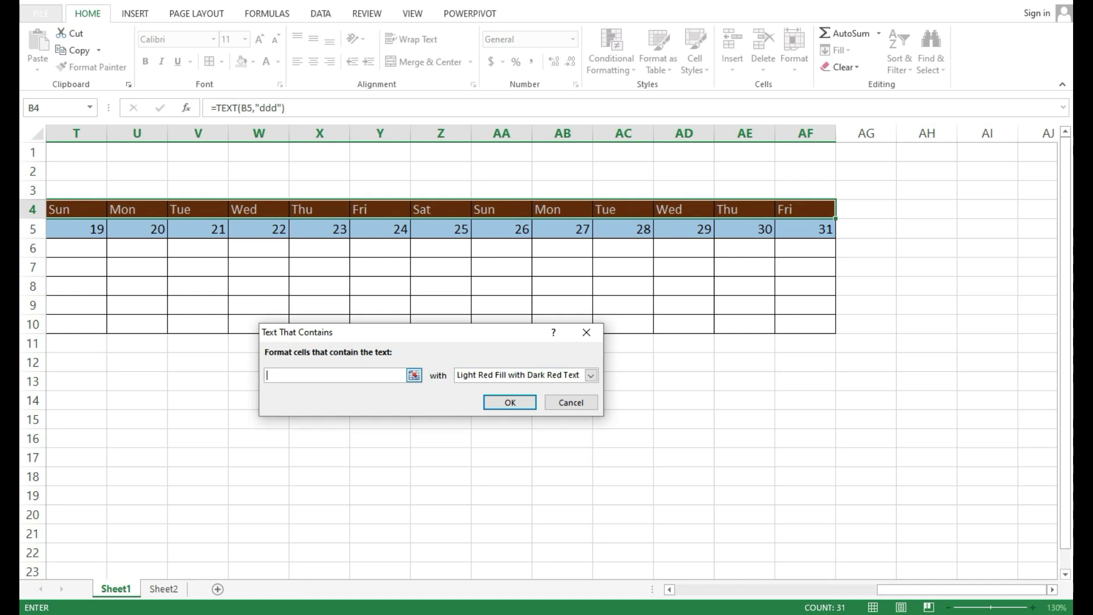
type("sun")
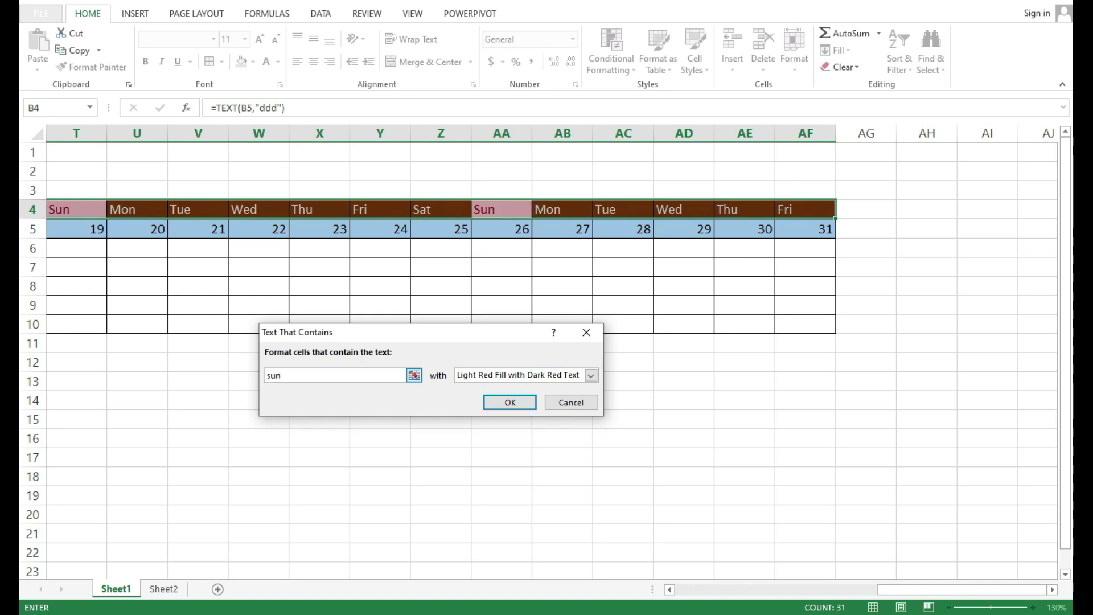
Step: Try the green, yellow and light red preset formats for the Sunday highlighting rule
left_click(591, 375)
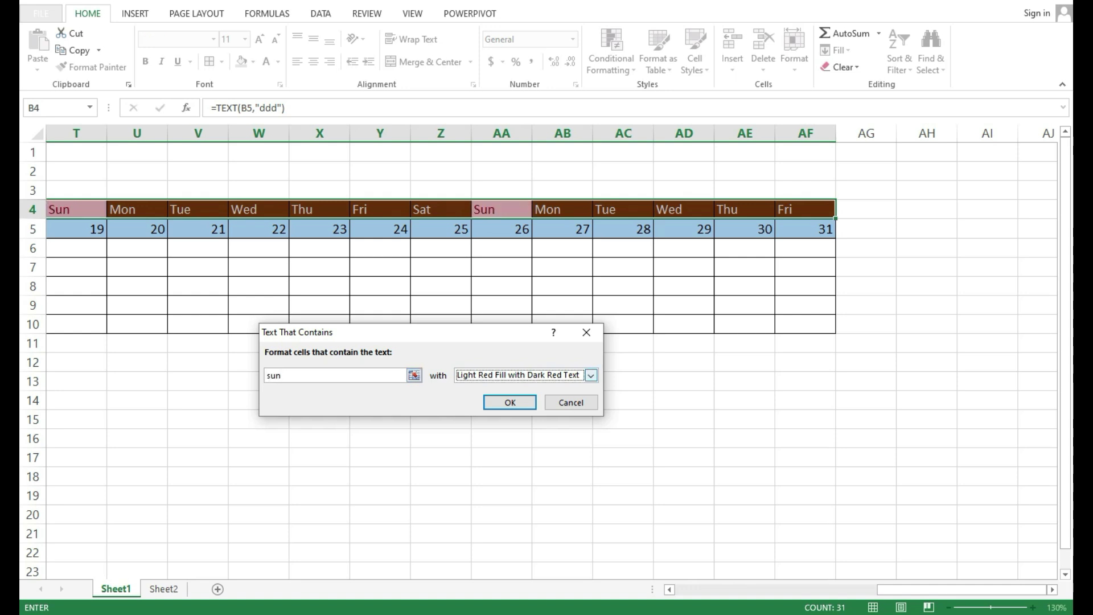
left_click(570, 389)
left_click(591, 375)
key("Down")
key("Down")
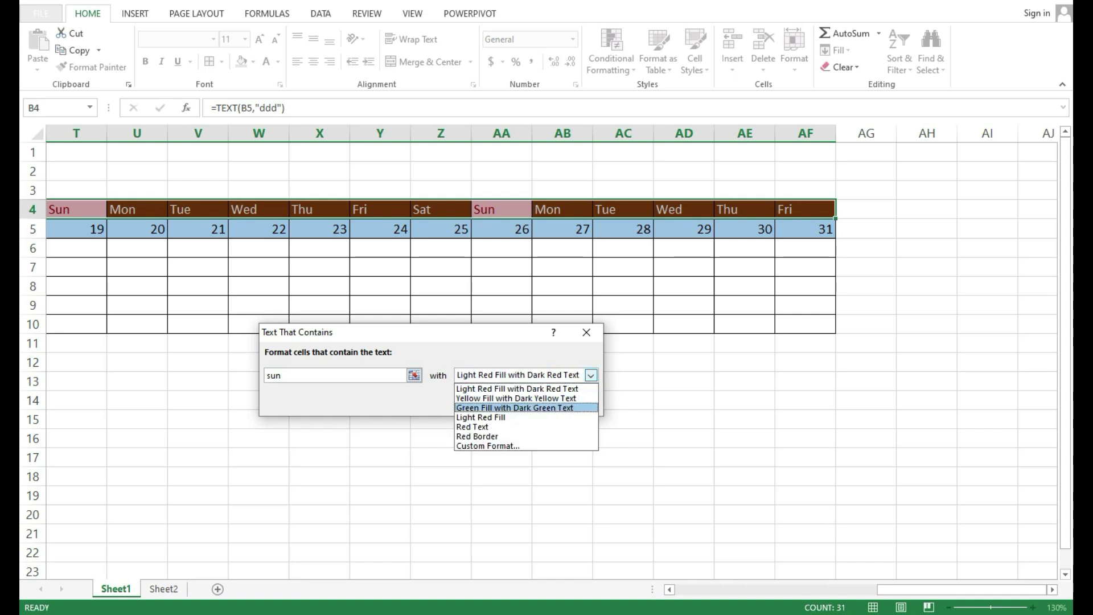
key("Return")
left_click(591, 375)
left_click(570, 398)
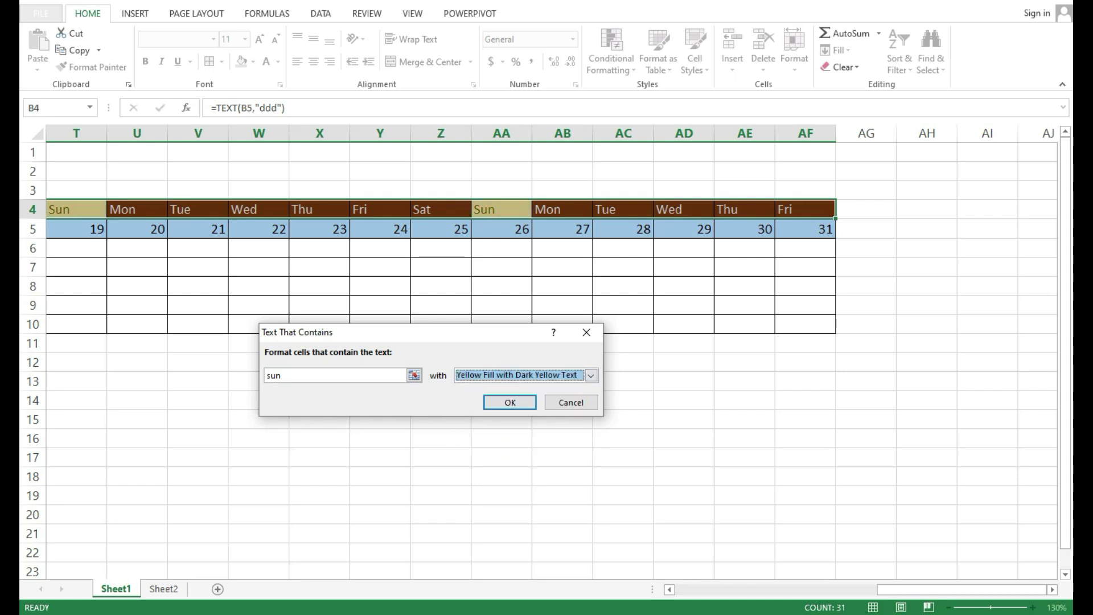
left_click(591, 375)
left_click(569, 389)
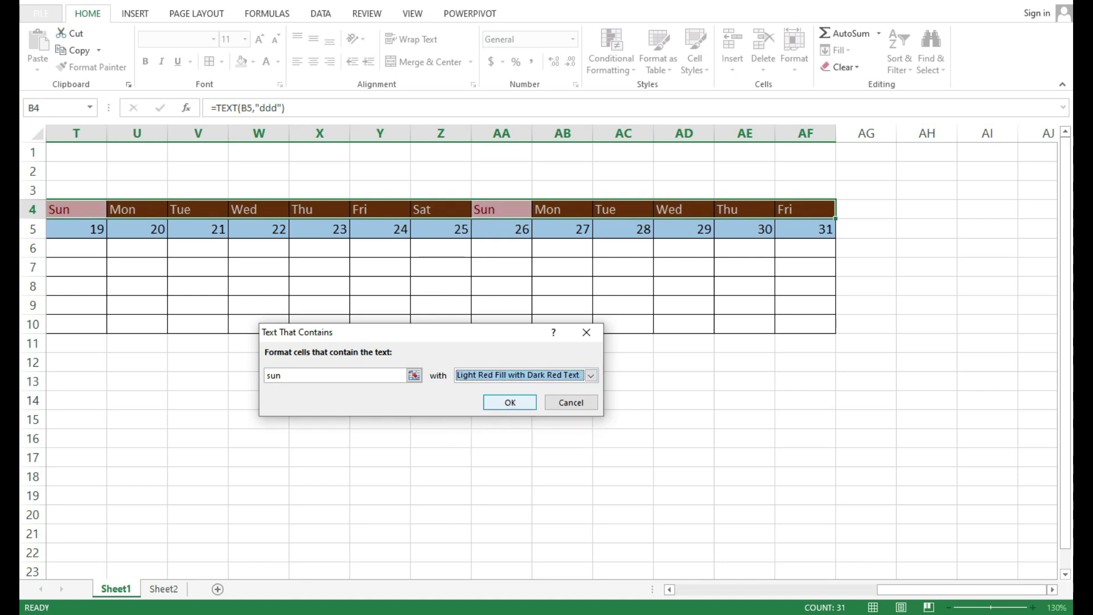
Step: Apply the Sunday highlighting rule with Yellow Fill with Dark Yellow Text
left_click(591, 375)
left_click(570, 398)
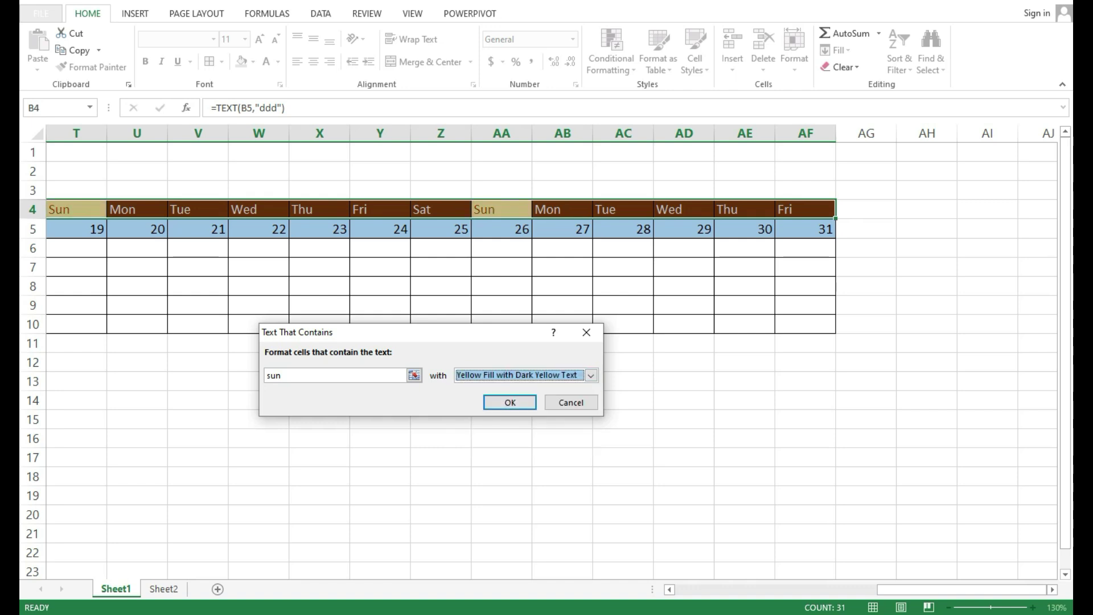
left_click(510, 402)
left_click_drag(963, 589, 763, 589)
left_click(216, 363)
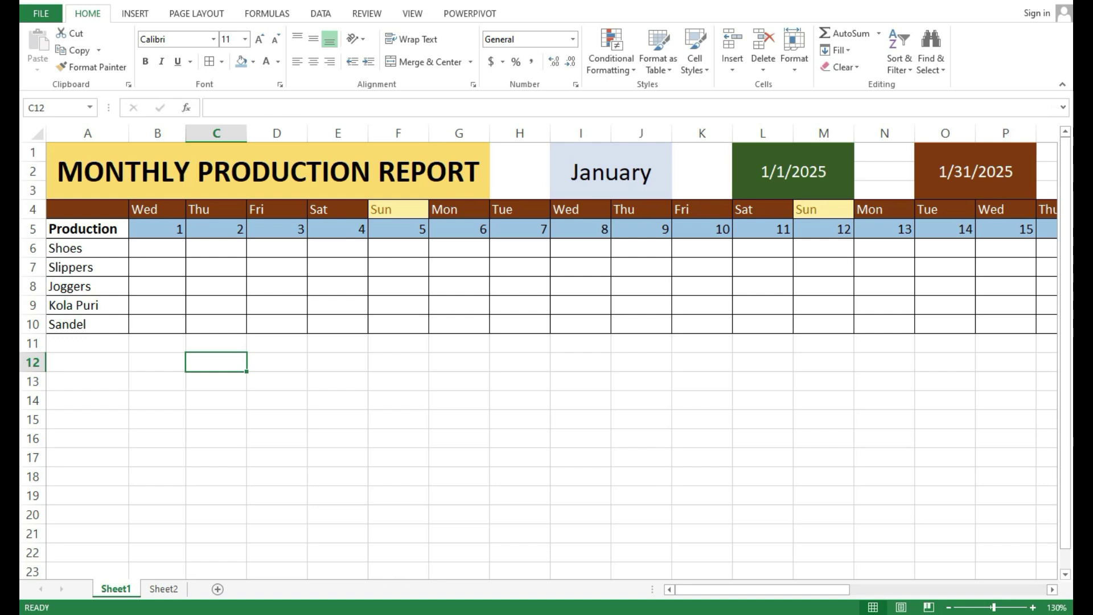
left_click(398, 229)
left_click(824, 229)
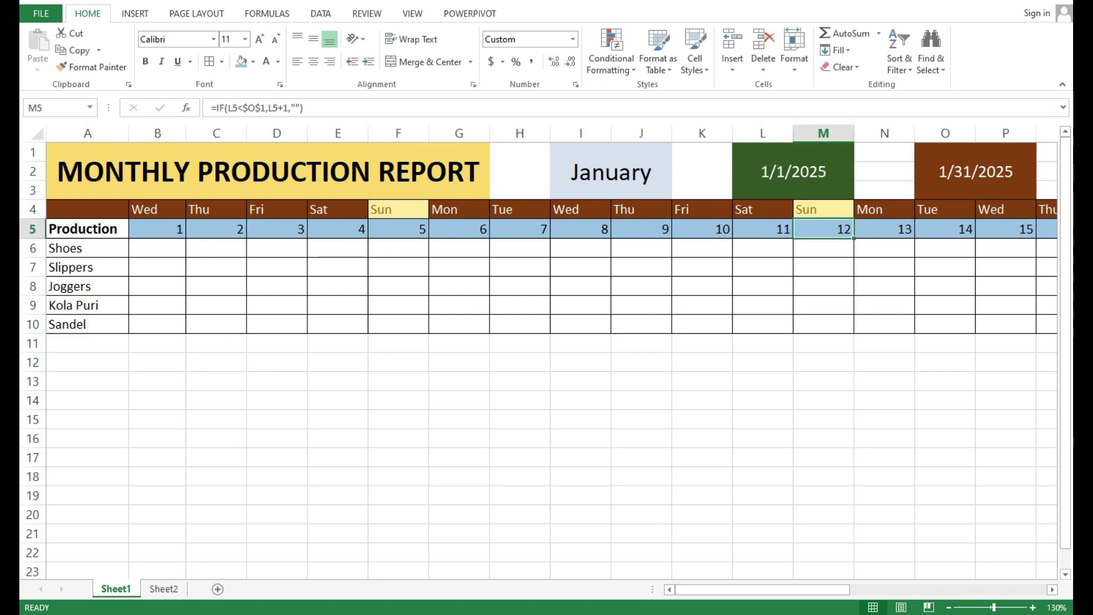
left_click(641, 267)
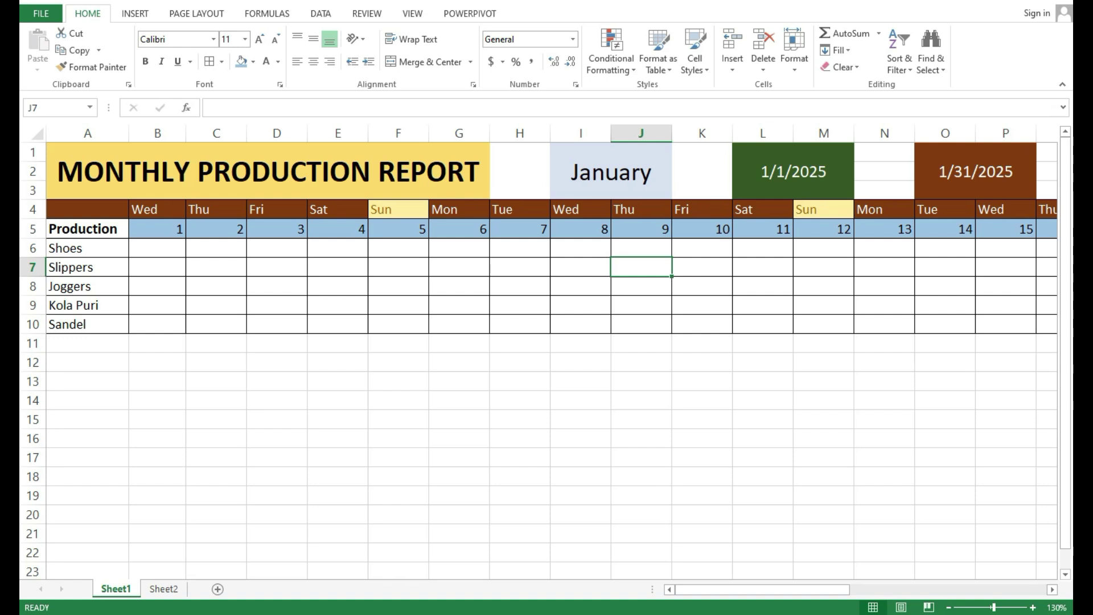
mouse_move(735, 590)
left_mouse_down()
mouse_move(930, 590)
mouse_move(733, 589)
left_mouse_up()
left_click(157, 344)
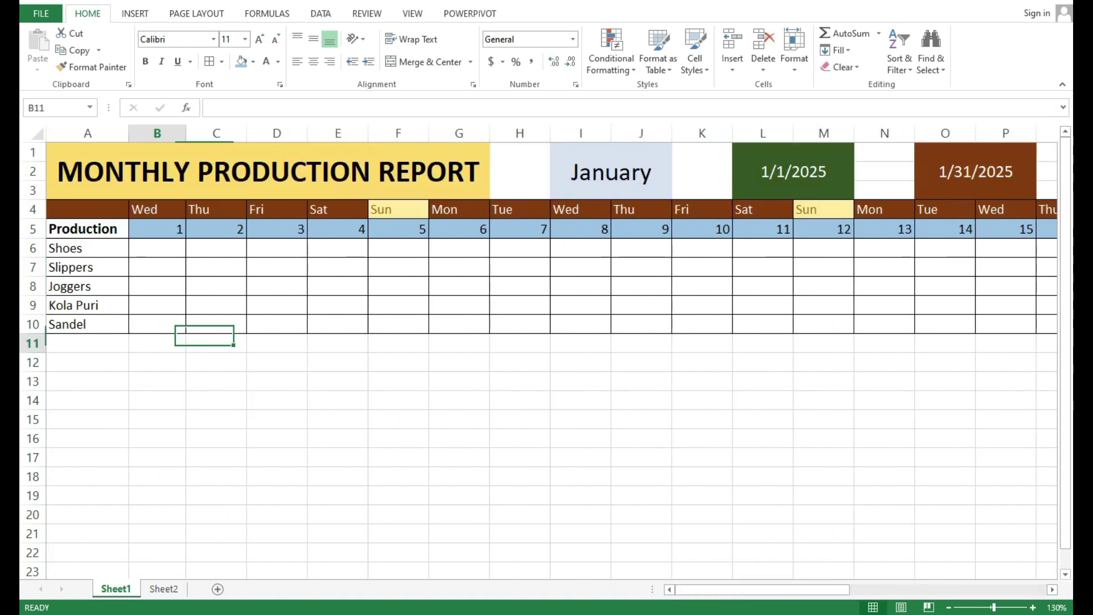
left_click(157, 362)
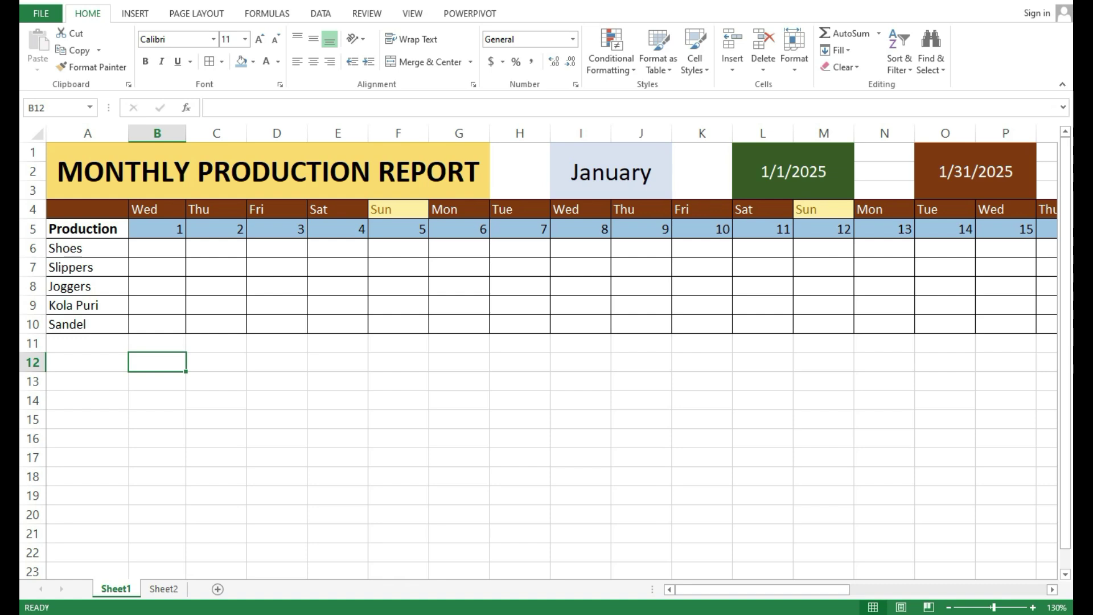
left_click(277, 306)
left_click(157, 267)
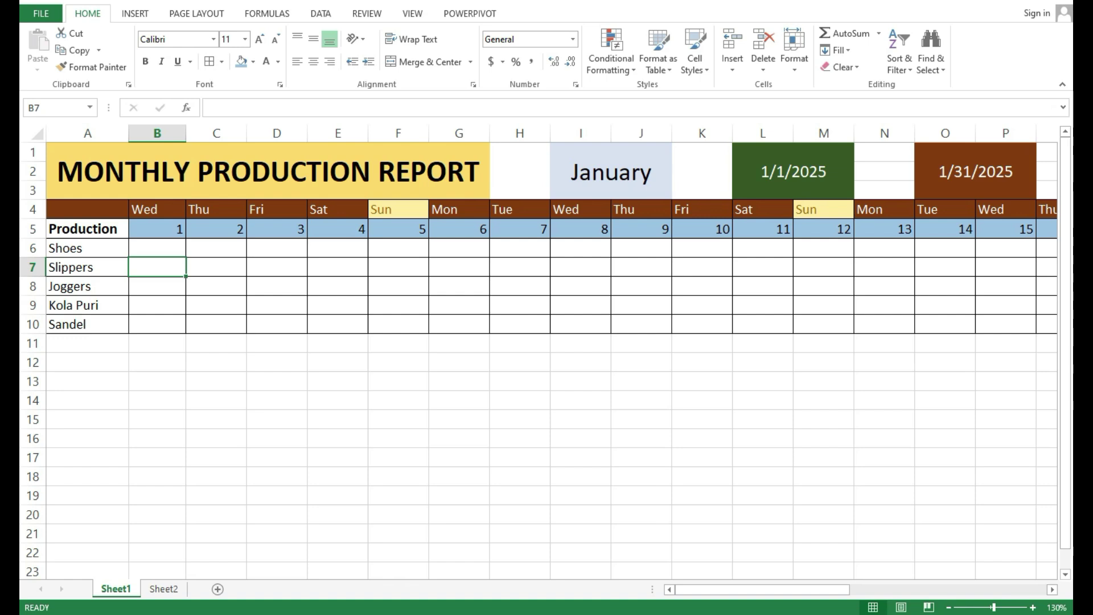
left_click(398, 267)
left_click(581, 267)
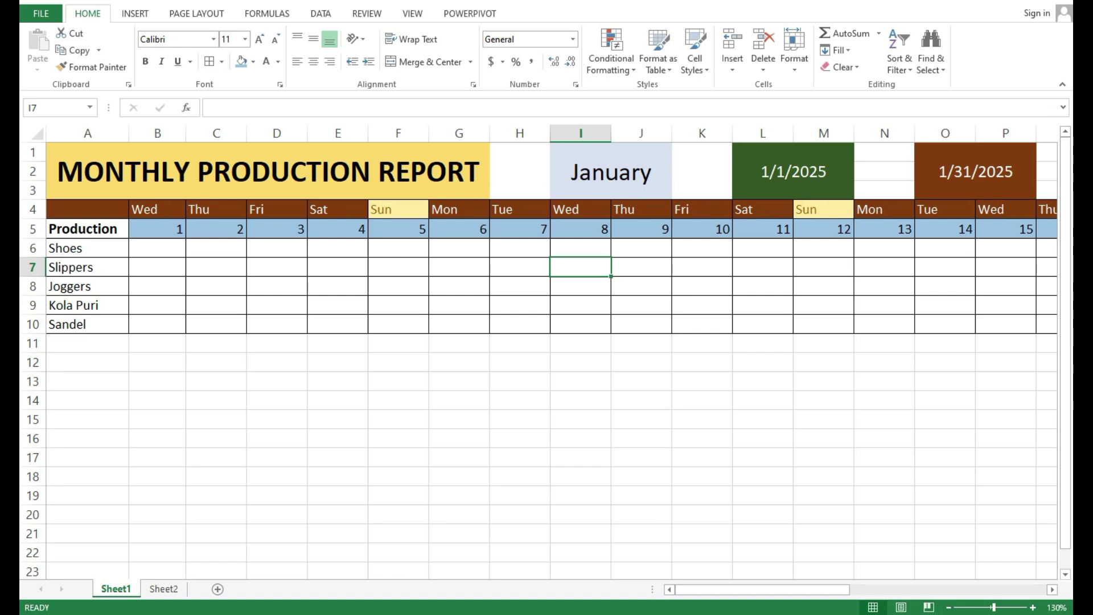
Step: Rename Sheet1 as Jan
right_click(113, 589)
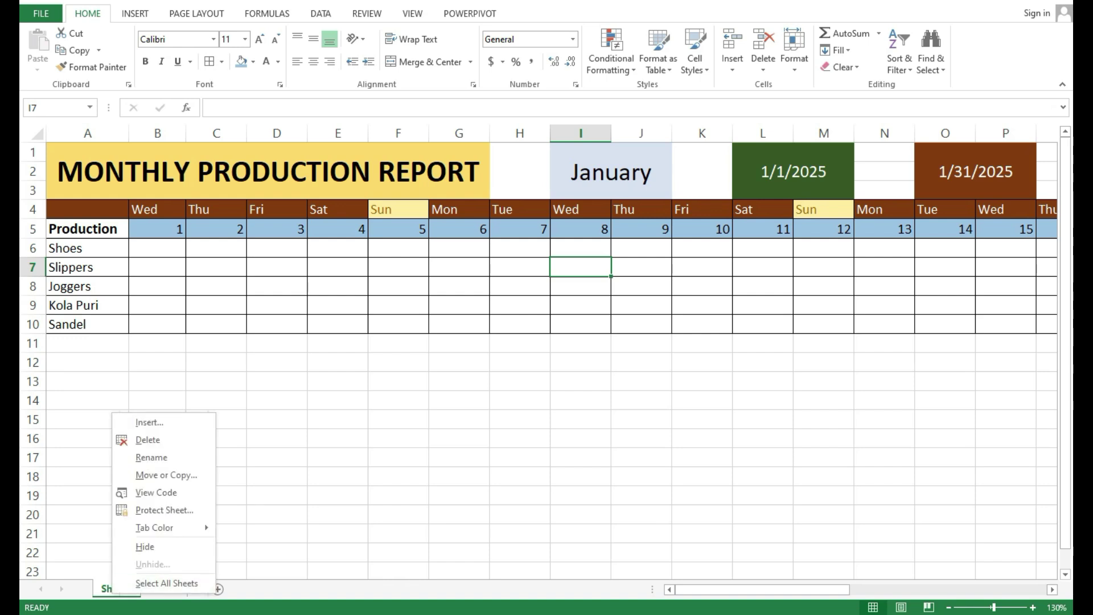
left_click(151, 458)
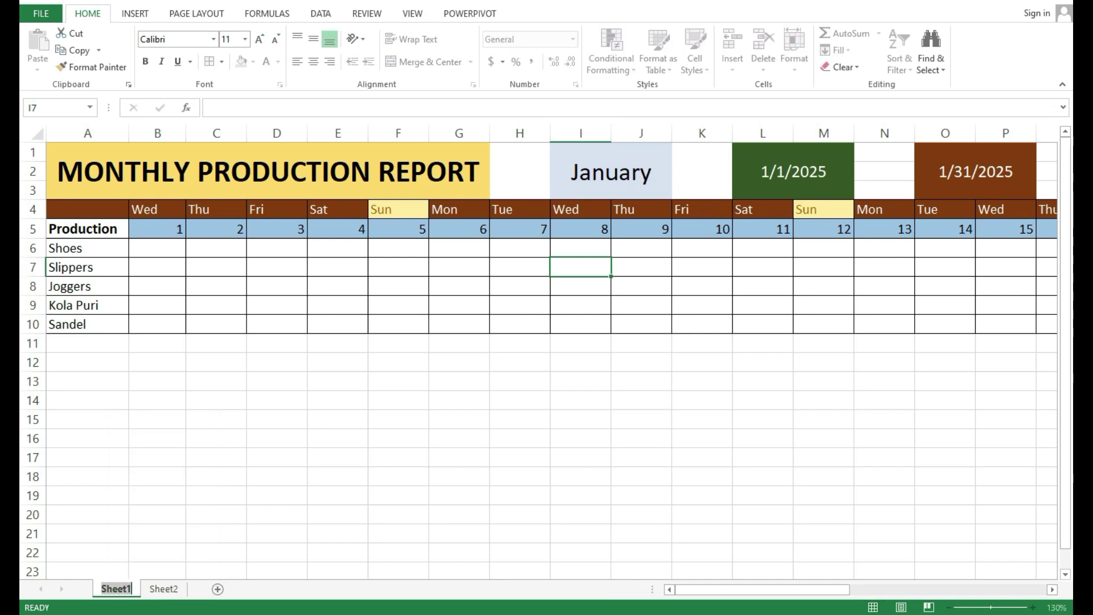
type("Jan")
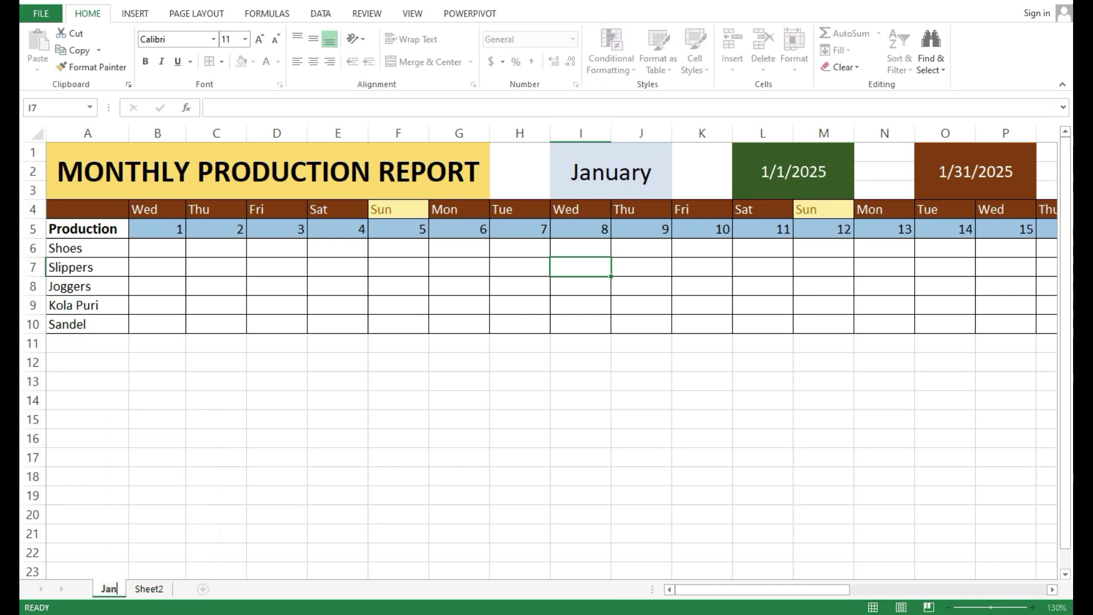
key("Return")
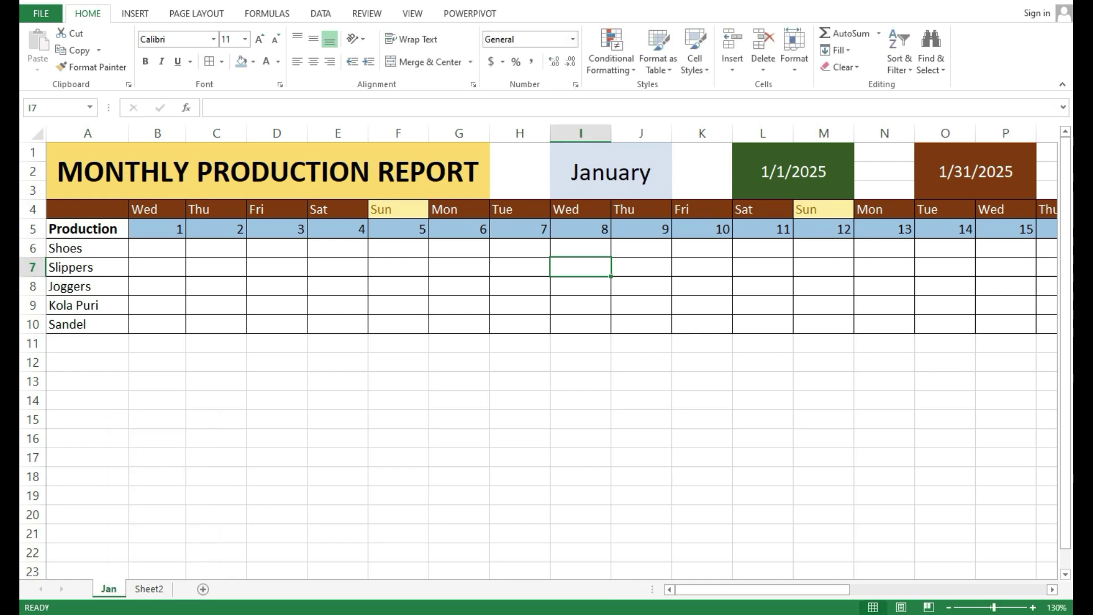
Step: Create a copy of the Jan sheet at the end of Book1
right_click(120, 592)
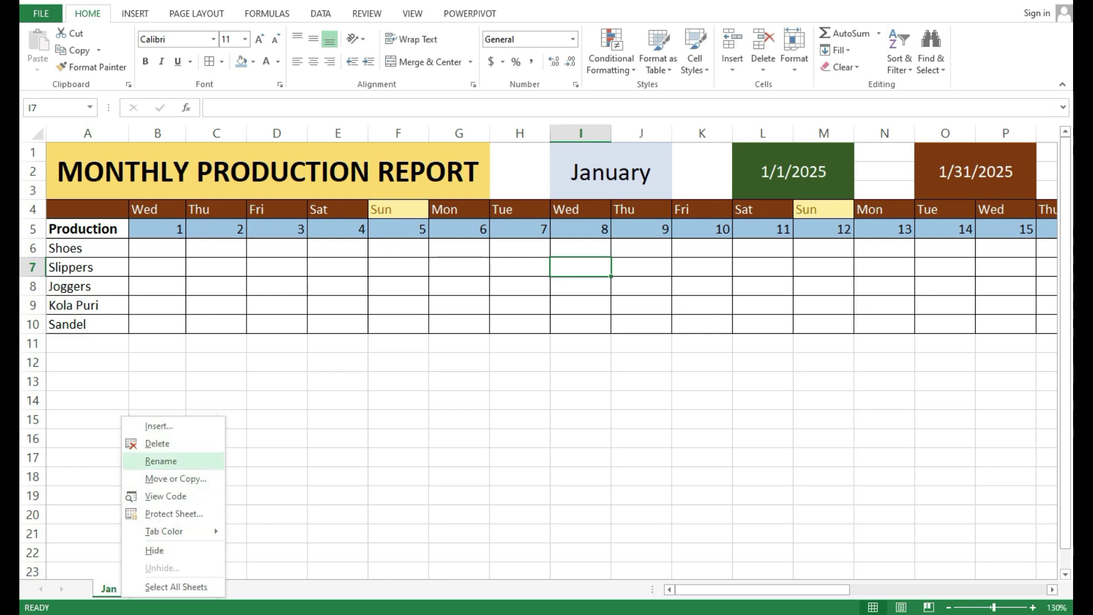
key("Return")
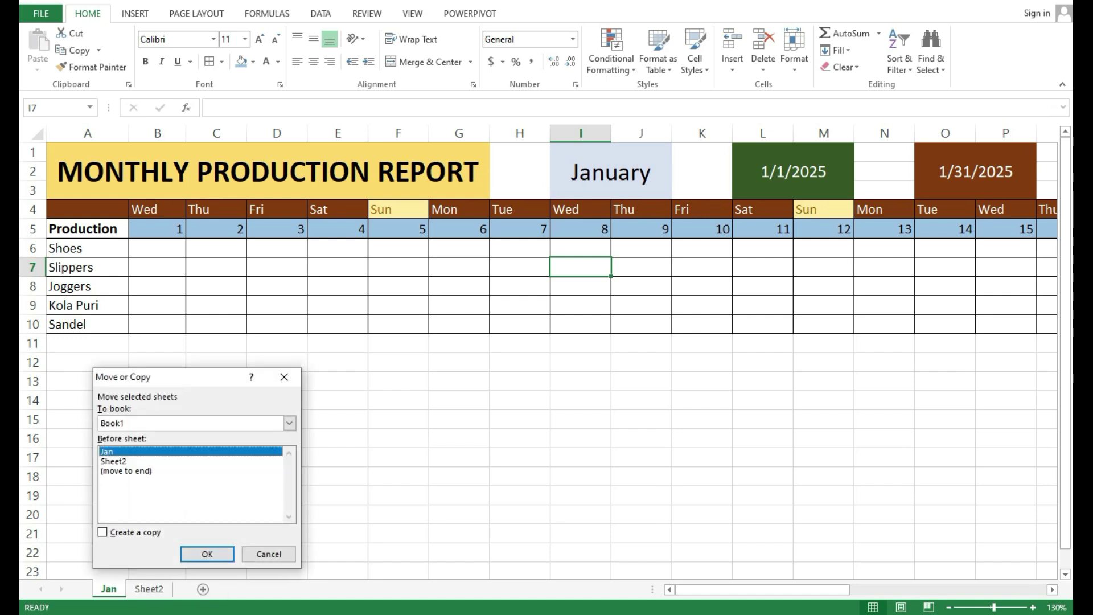
left_click(103, 533)
left_click(127, 472)
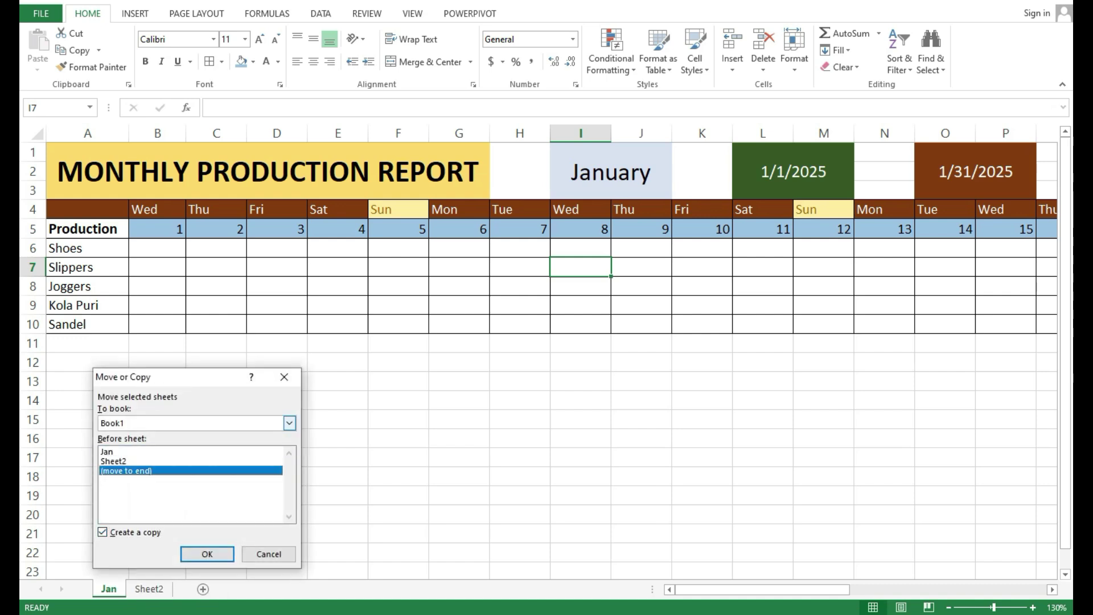
left_click(290, 423)
left_click(126, 446)
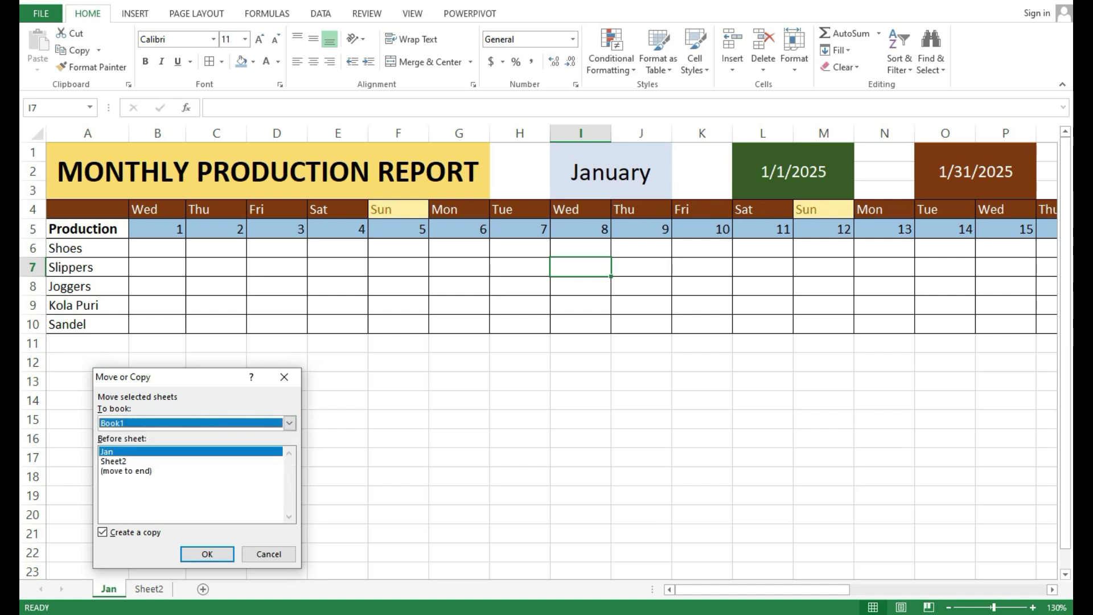
left_click(126, 471)
left_click(207, 555)
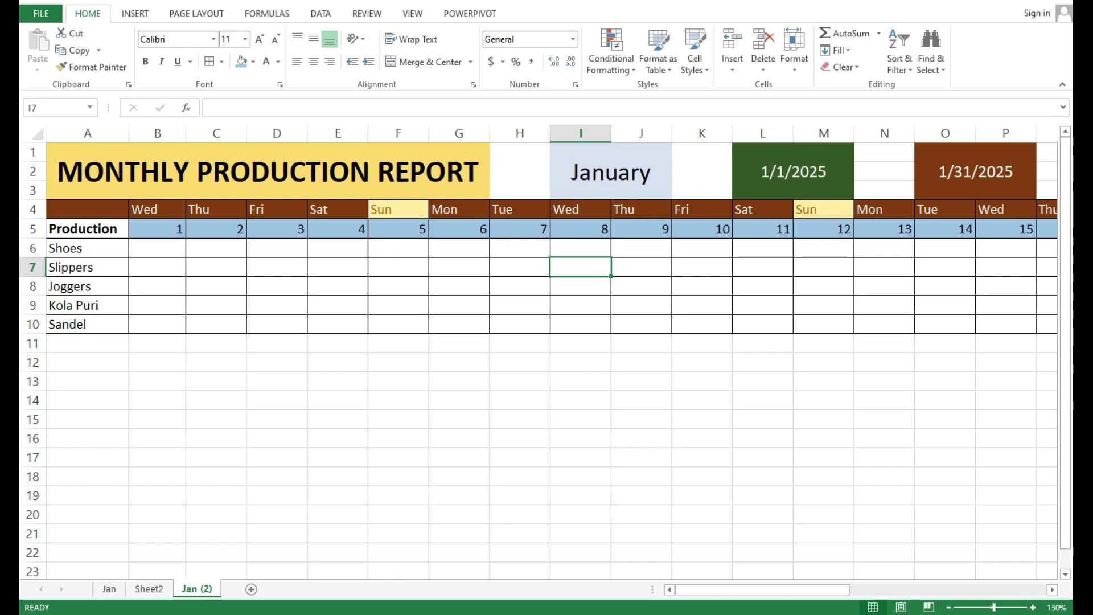
Step: Rename the copied Jan sheet as feb
double_click(197, 589)
type("feb")
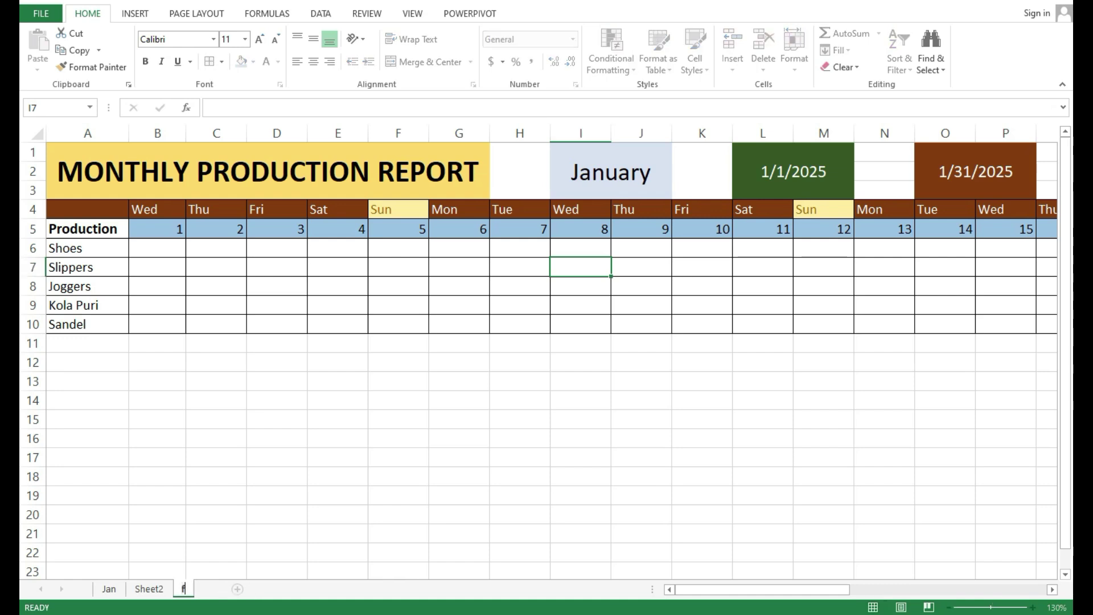
key("Return")
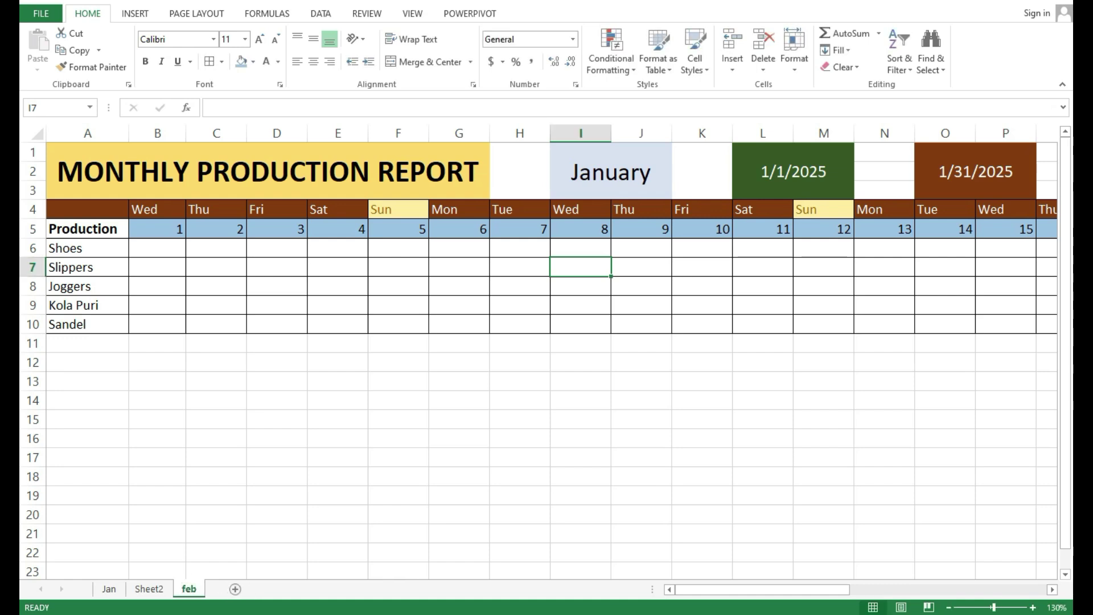
Step: Choose February as the report month in I1 on the feb sheet
left_click(610, 171)
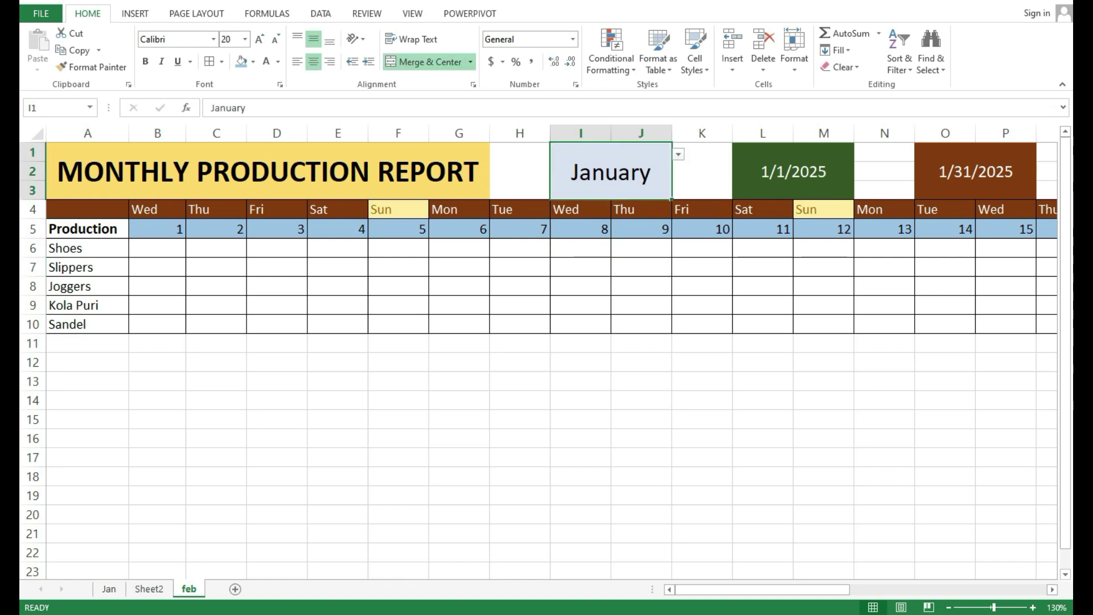
key("alt+Down")
key("Down")
key("Return")
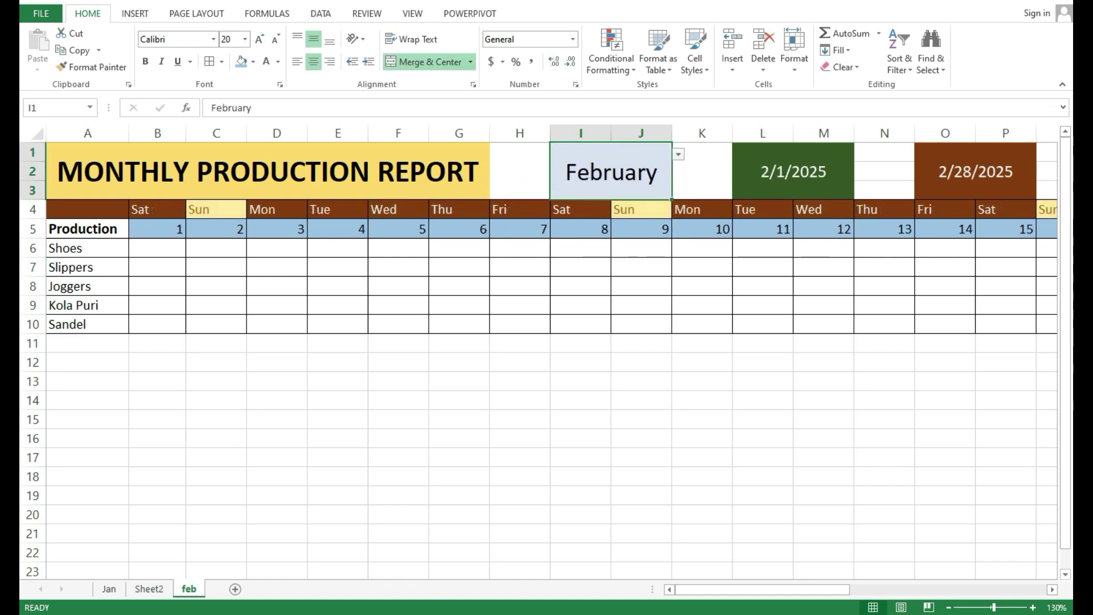
Step: Place Sheet2 before the Jan sheet and compare the Jan and feb report sheets
left_click(109, 589)
left_click(189, 589)
left_click(109, 589)
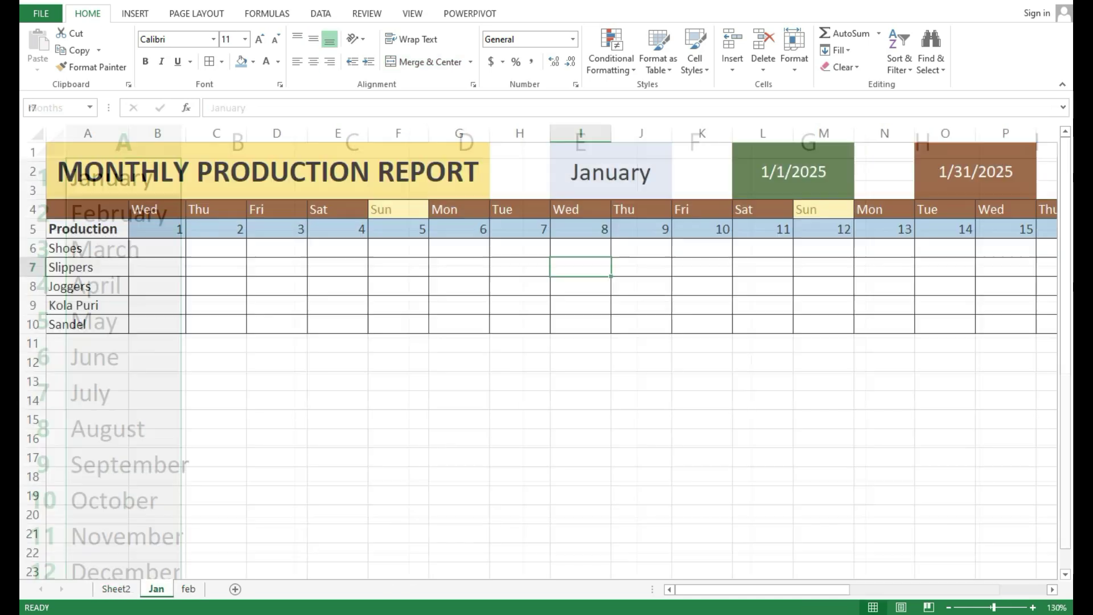
key("ctrl+Page_Down")
key("ctrl+Page_Up")
key("ctrl+Page_Down")
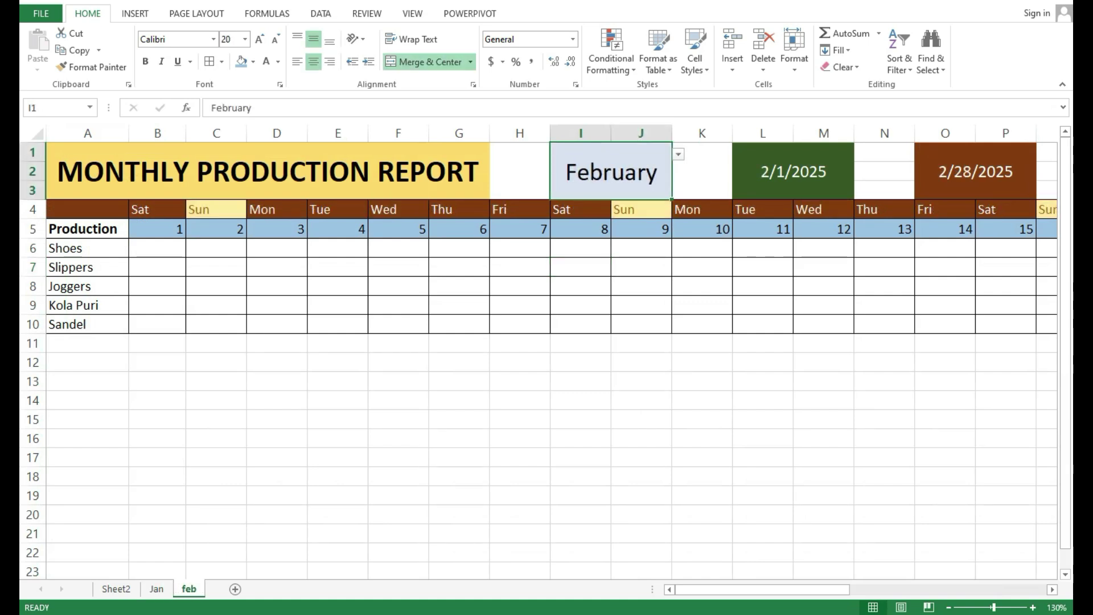